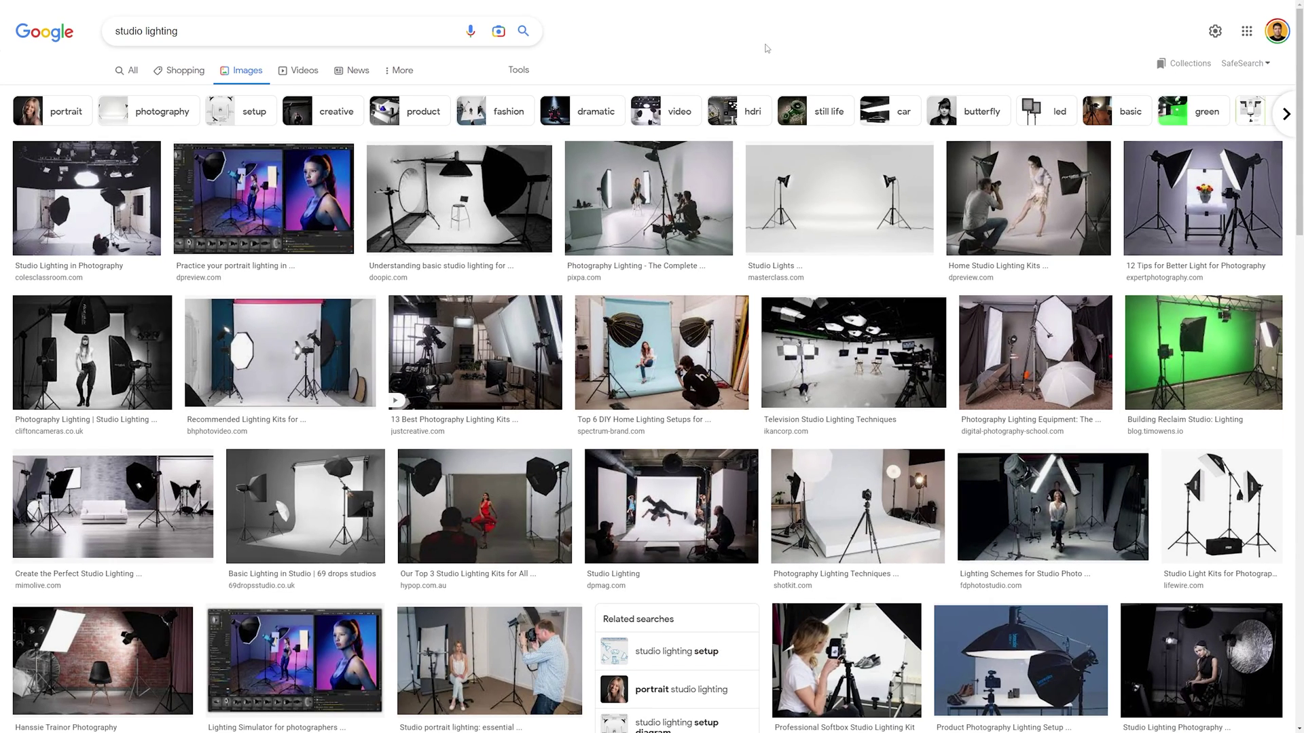
Step: Scroll the Google Images 'studio lighting' results and preview a lighting-kit photo
{"action": "scroll", "coordinate": [545, 116], "scroll_direction": "down", "scroll_amount": 2}
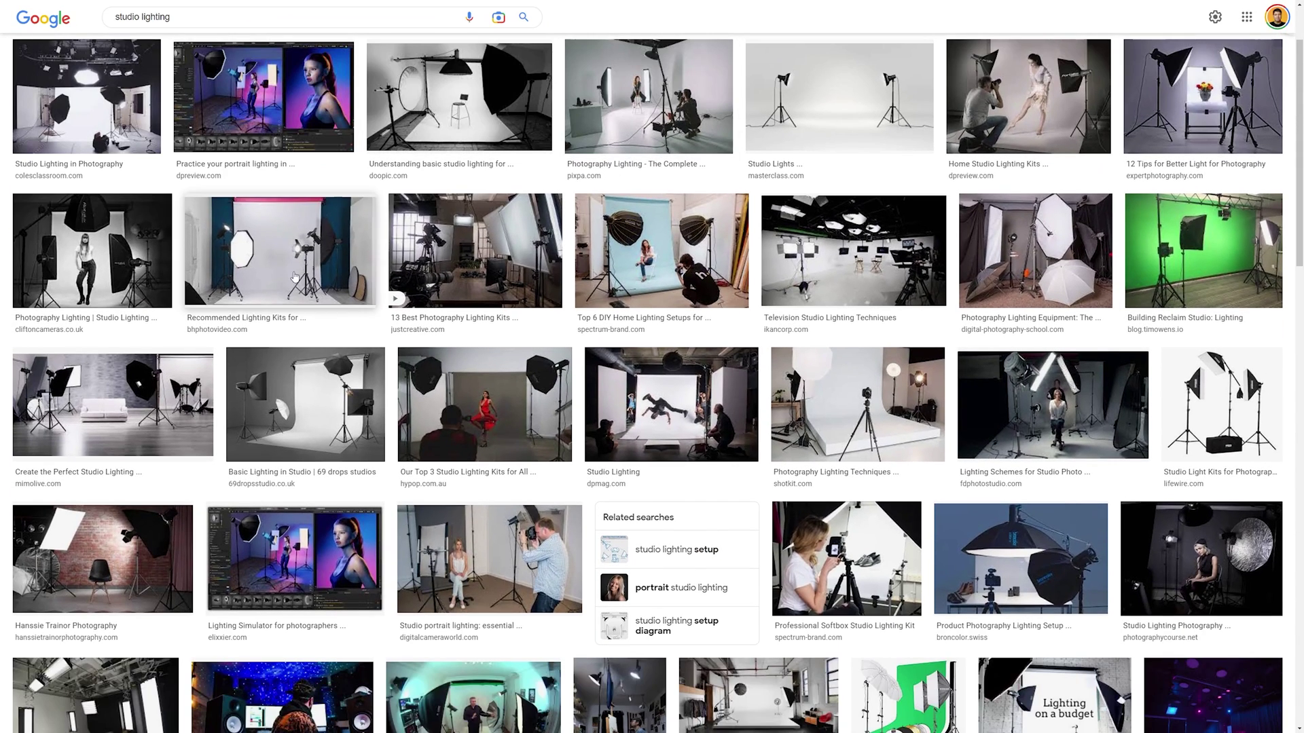
{"action": "left_click", "coordinate": [280, 252]}
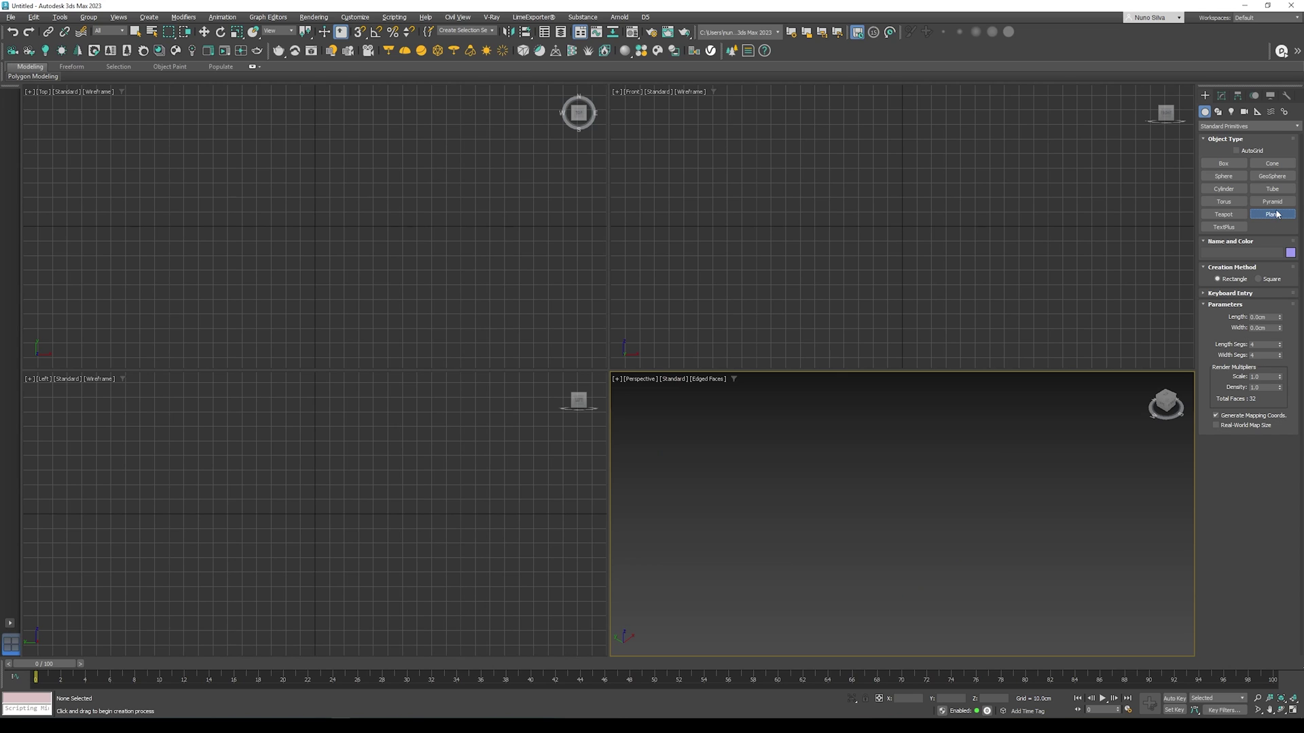
Step: Draw Plane001 and set it to 900 × 900 cm with 1 length and 1 width segment
{"action": "left_click_drag", "start_coordinate": [764, 411], "coordinate": [847, 657]}
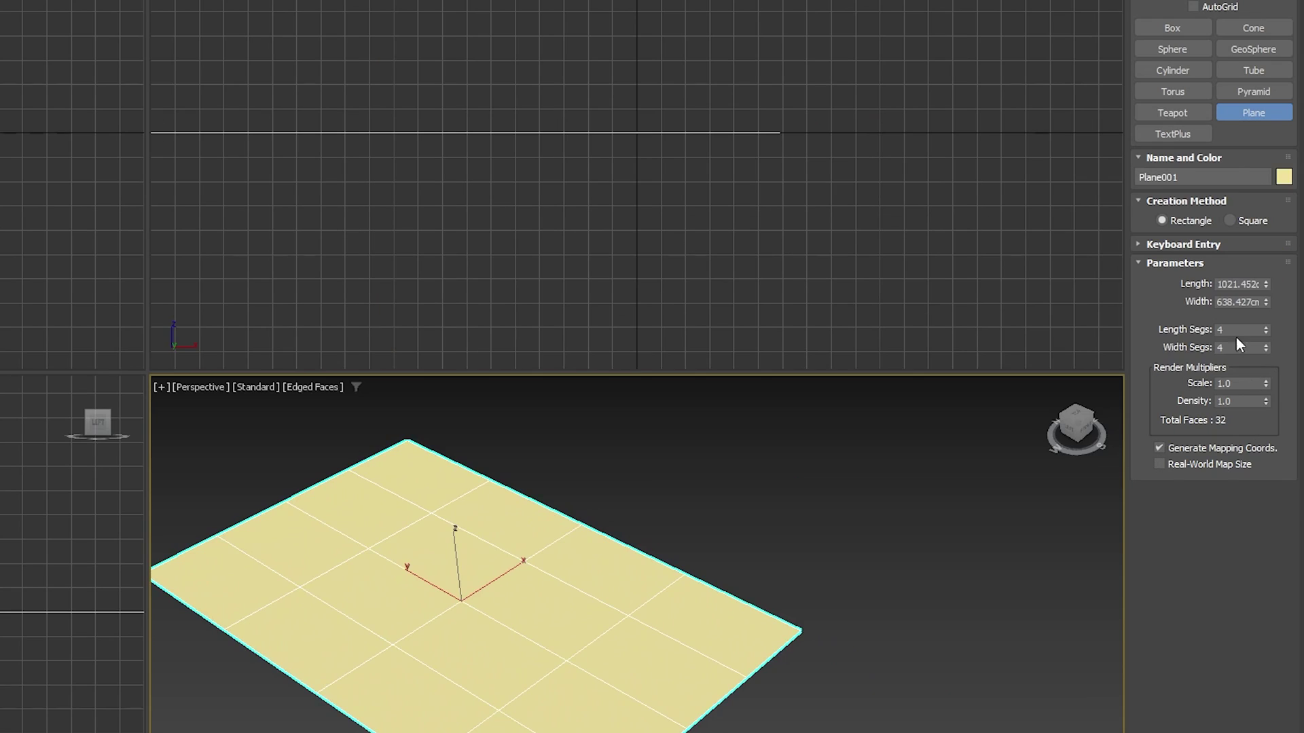
{"action": "double_click", "coordinate": [1262, 317]}
{"action": "type", "text": "900"}
{"action": "key", "text": "Tab"}
{"action": "type", "text": "900"}
{"action": "key", "text": "Tab"}
{"action": "type", "text": "1"}
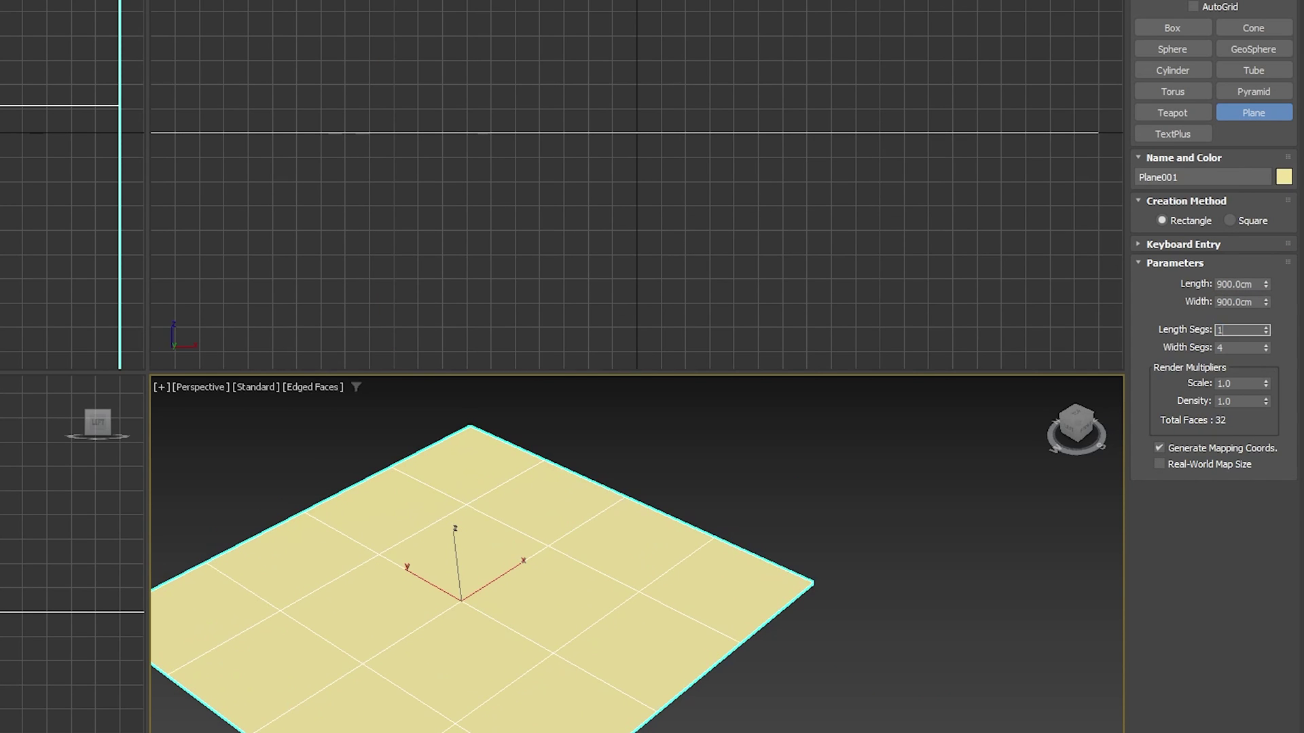
{"action": "key", "text": "Tab"}
{"action": "type", "text": "1"}
{"action": "key", "text": "Return"}
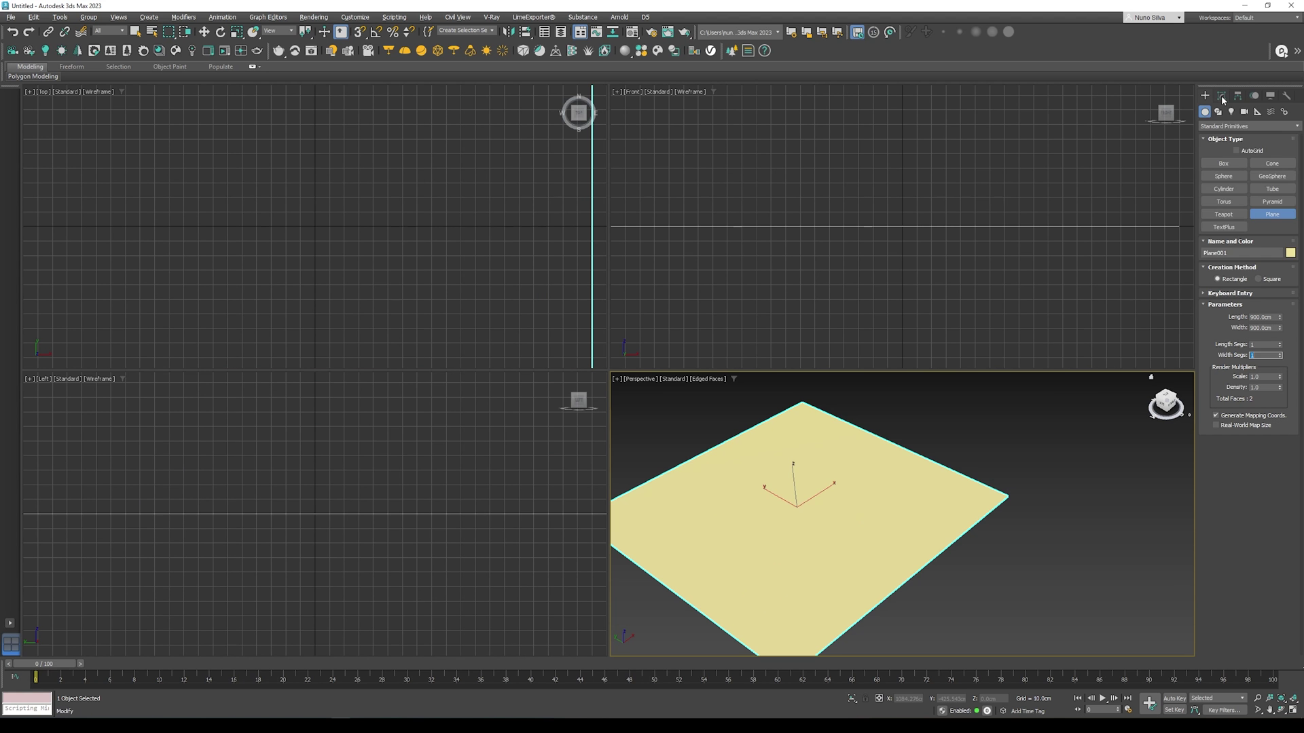
{"action": "left_click", "coordinate": [1222, 96]}
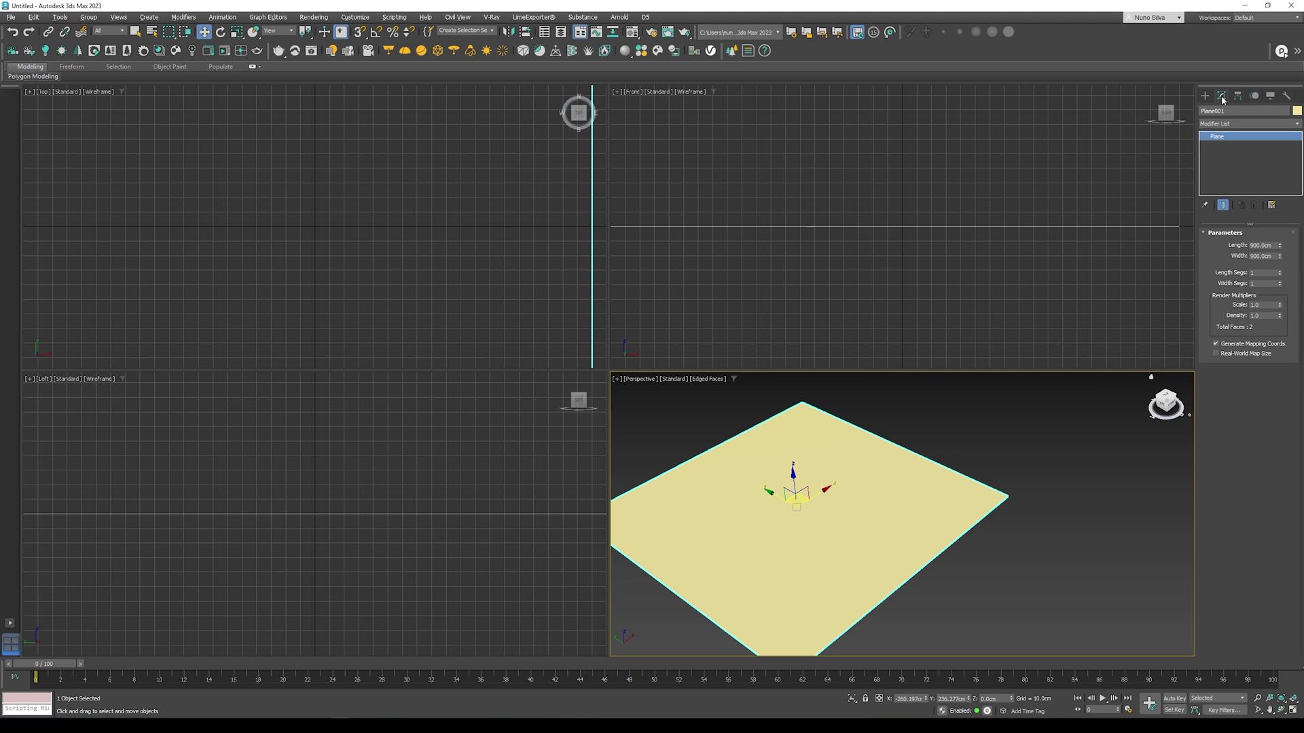
Step: Convert the plane to Editable Poly and extrude its back edge into a wall about 719 cm high
{"action": "right_click", "coordinate": [1217, 149]}
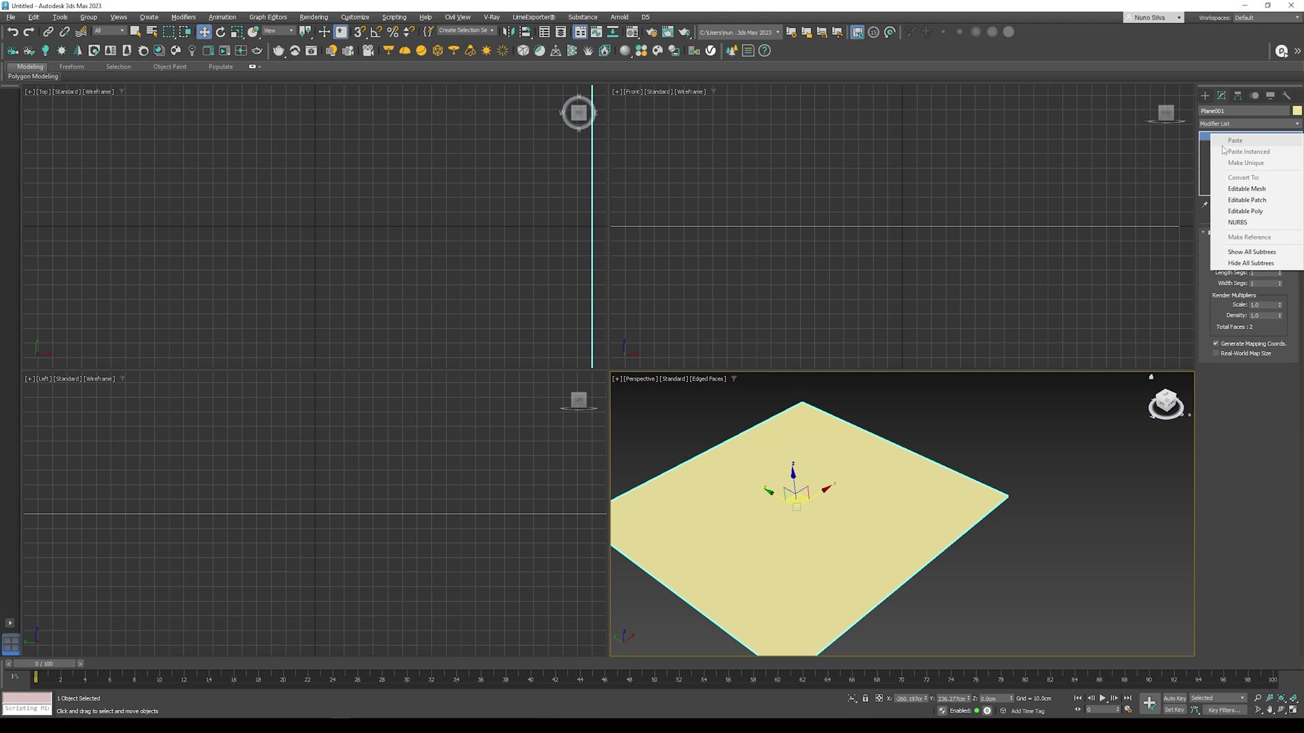
{"action": "left_click", "coordinate": [1267, 211]}
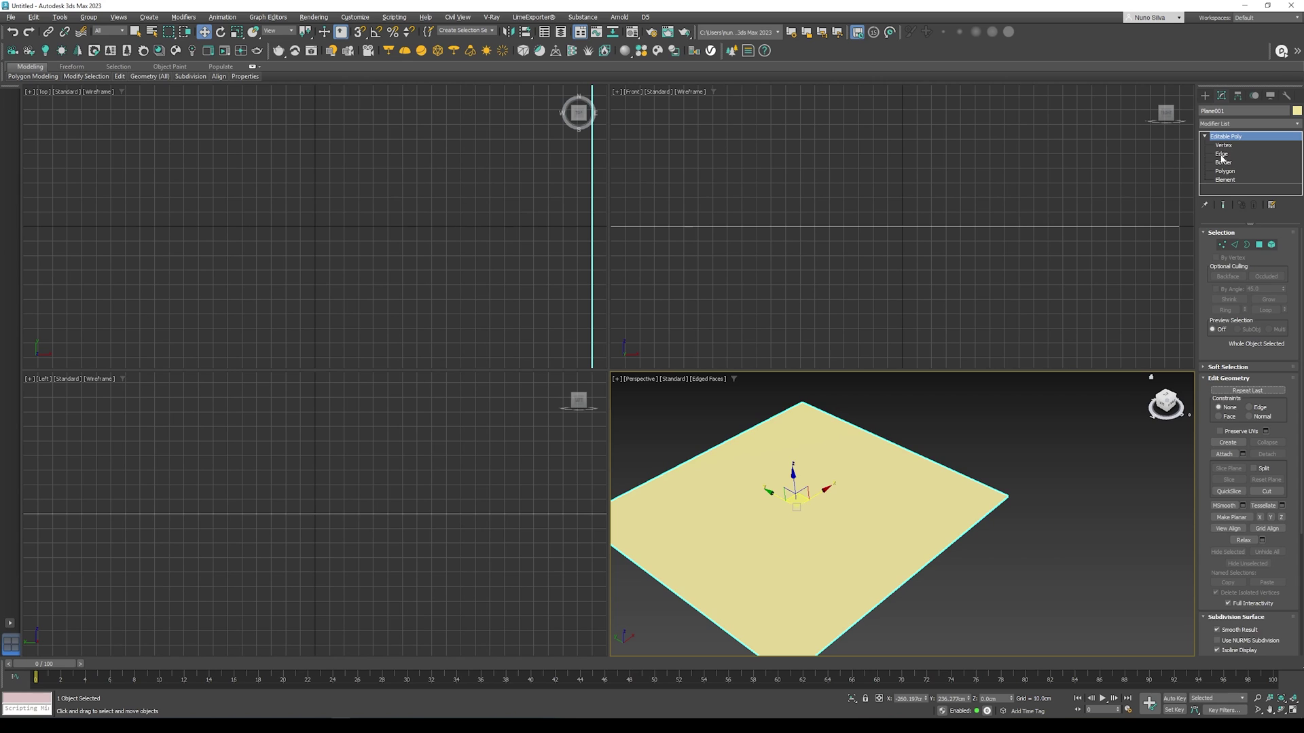
{"action": "left_click", "coordinate": [1222, 155]}
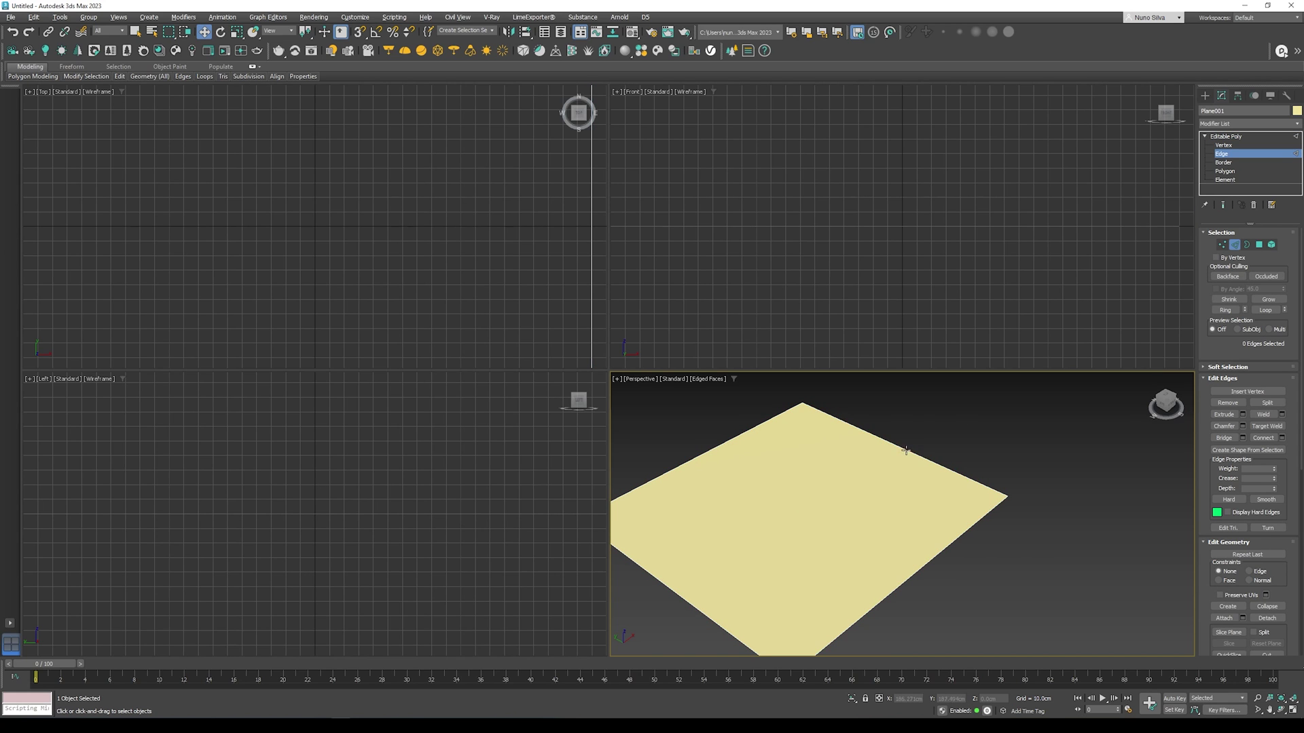
{"action": "left_click", "coordinate": [905, 450]}
{"action": "key", "text": "alt+w"}
{"action": "left_click", "coordinate": [1243, 414]}
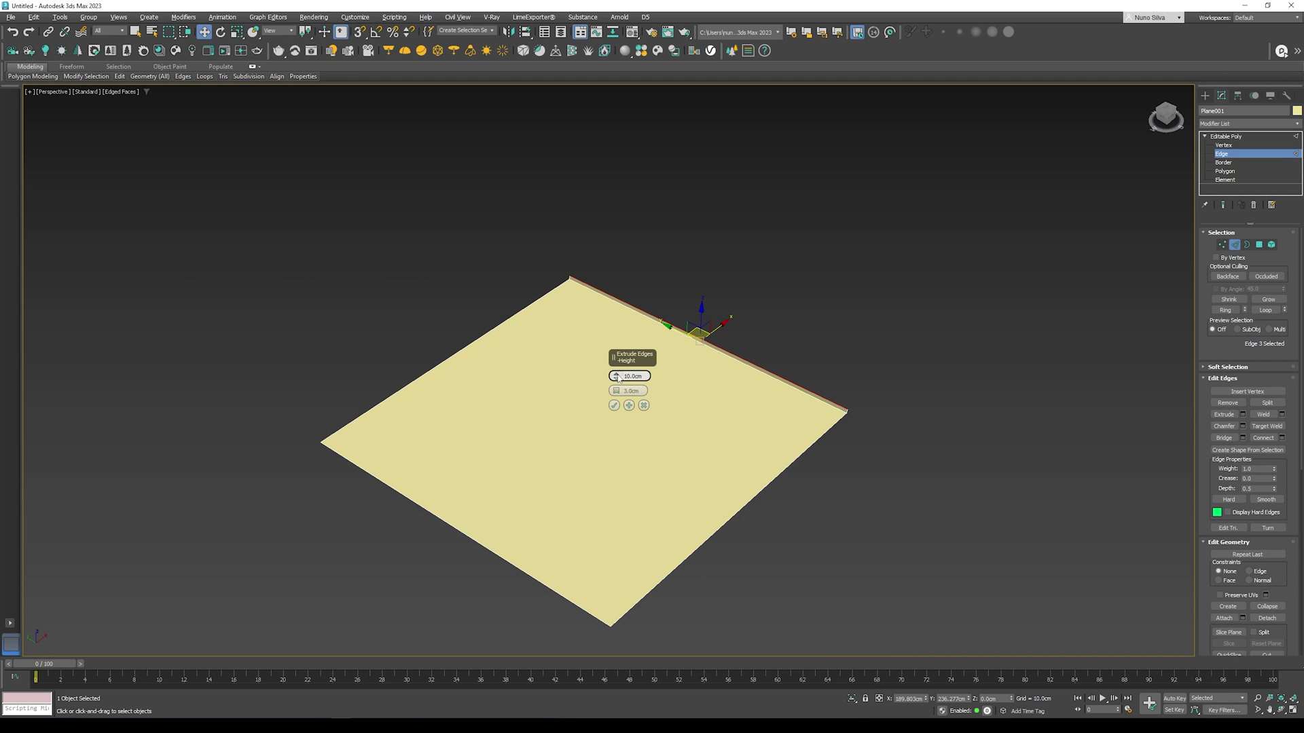
{"action": "left_click_drag", "start_coordinate": [617, 378], "coordinate": [580, 391]}
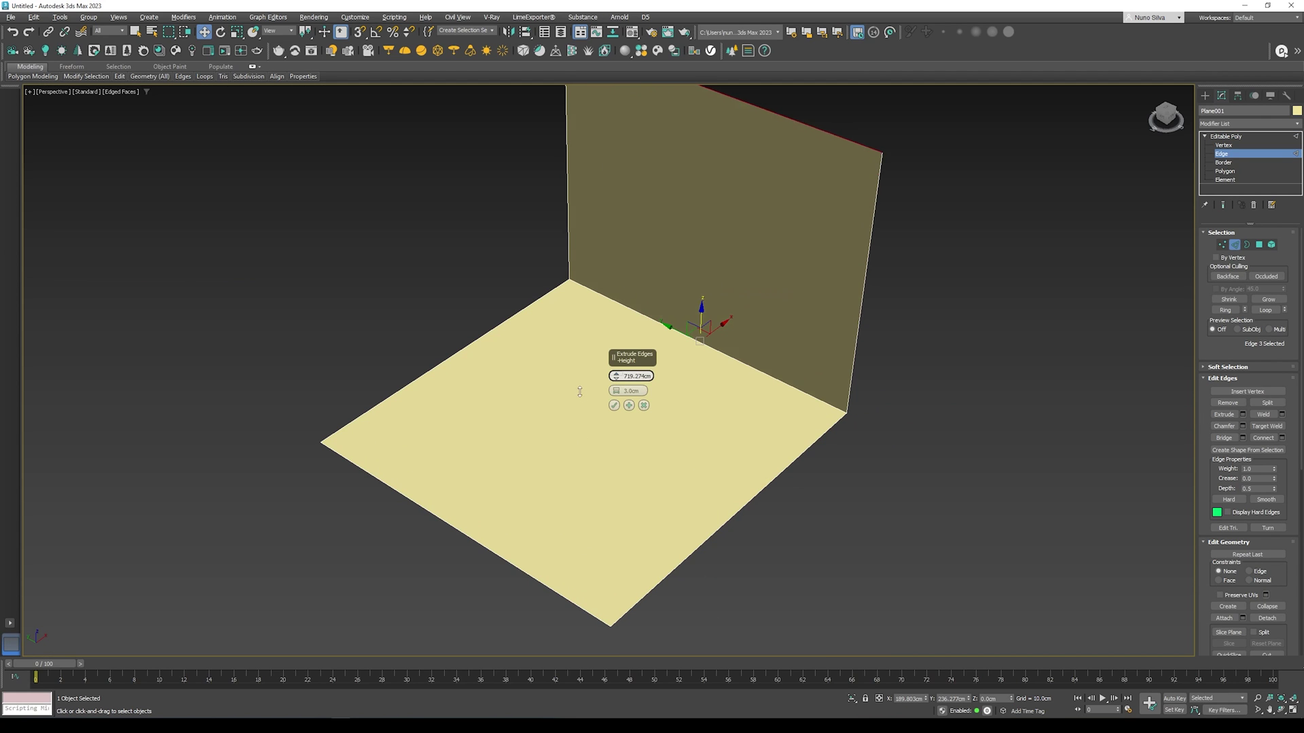
{"action": "middle_click_drag", "start_coordinate": [862, 457], "coordinate": [842, 441], "text": "alt"}
{"action": "left_click", "coordinate": [613, 405]}
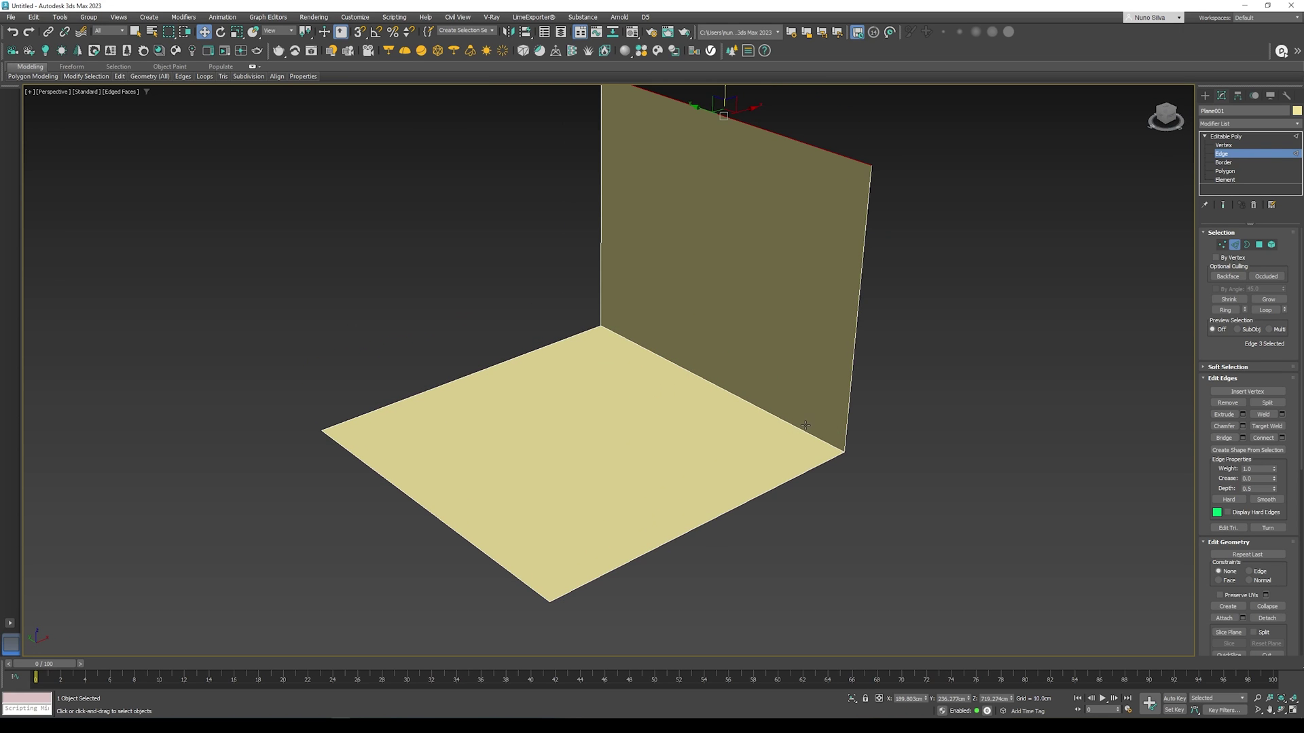
Step: Chamfer the floor-wall corner edge by 72.965 cm to round it
{"action": "left_click", "coordinate": [805, 425]}
{"action": "left_click", "coordinate": [1243, 426]}
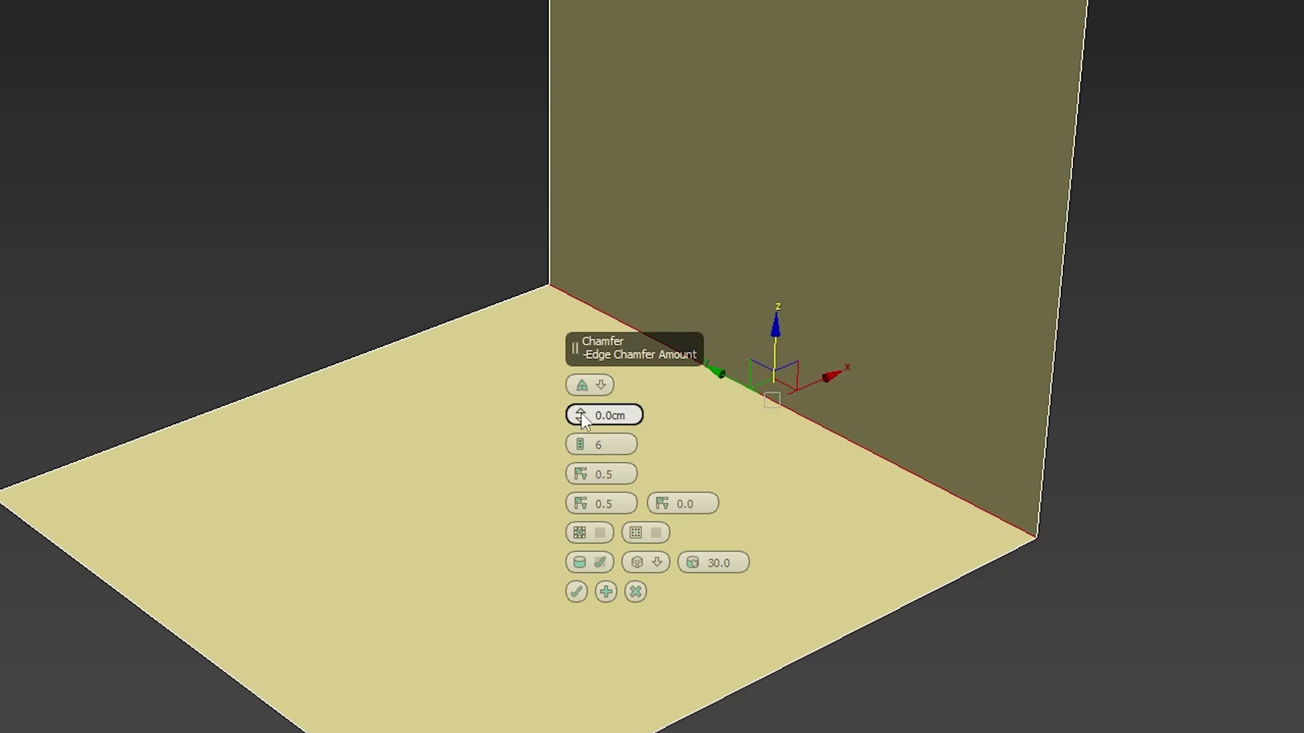
{"action": "mouse_move", "coordinate": [584, 420]}
{"action": "left_mouse_down"}
{"action": "mouse_move", "coordinate": [584, 375]}
{"action": "mouse_move", "coordinate": [584, 404]}
{"action": "left_mouse_up"}
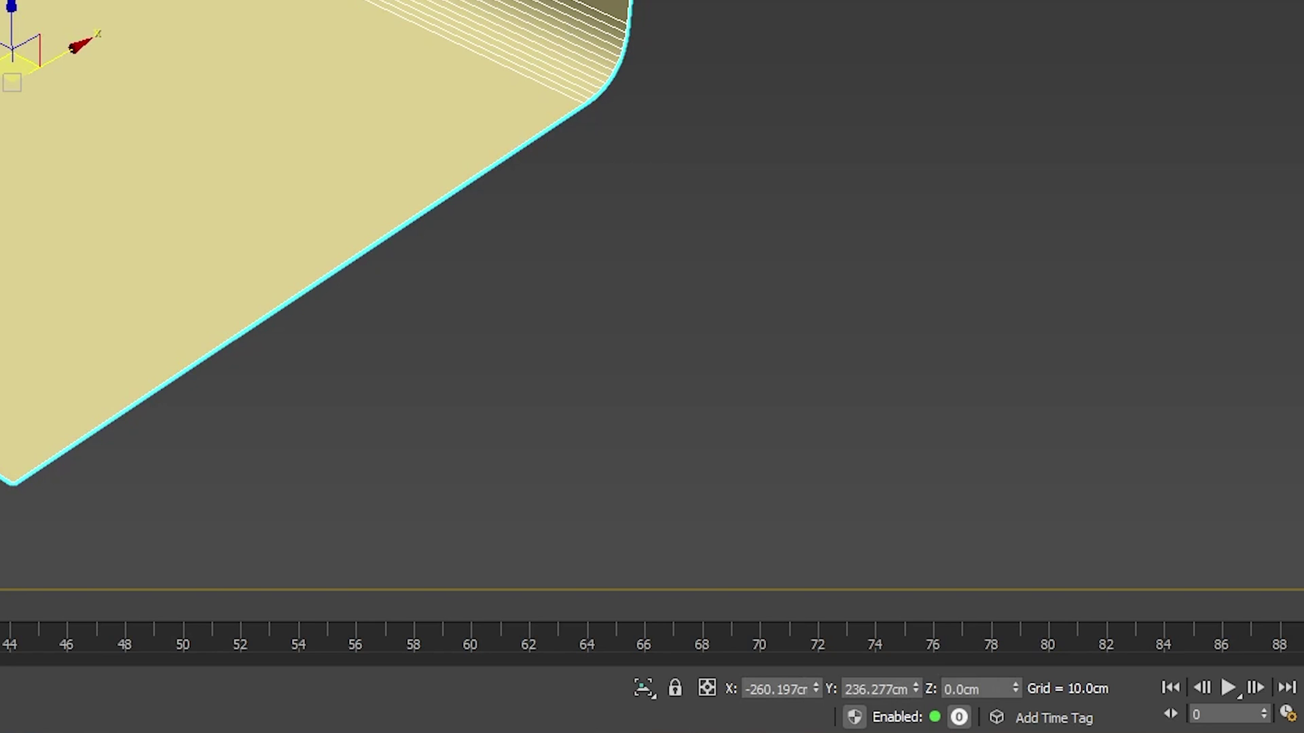
Step: Centre the backdrop at the origin with X and Y positions set to 0
{"action": "double_click", "coordinate": [762, 691]}
{"action": "type", "text": "0"}
{"action": "key", "text": "Return"}
{"action": "key", "text": "Tab"}
{"action": "type", "text": "0"}
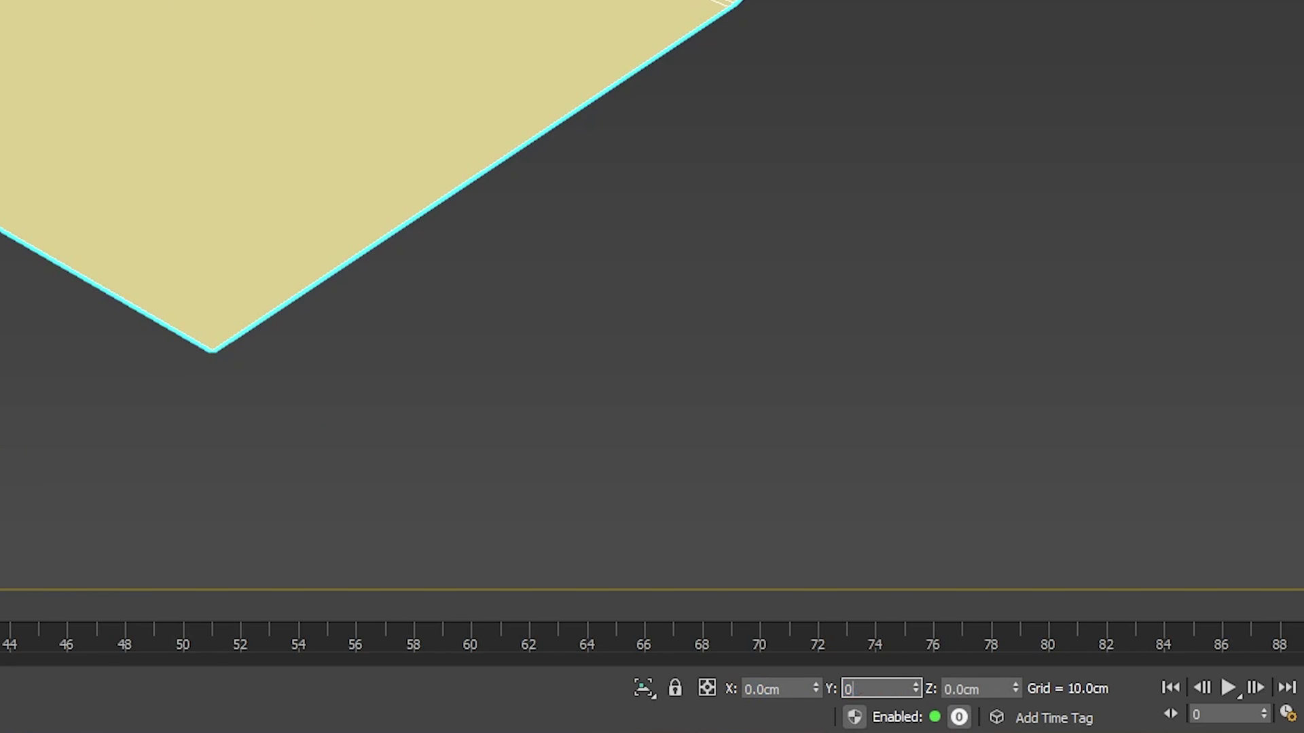
{"action": "key", "text": "Return"}
{"action": "scroll", "coordinate": [924, 319], "scroll_direction": "down", "scroll_amount": 3}
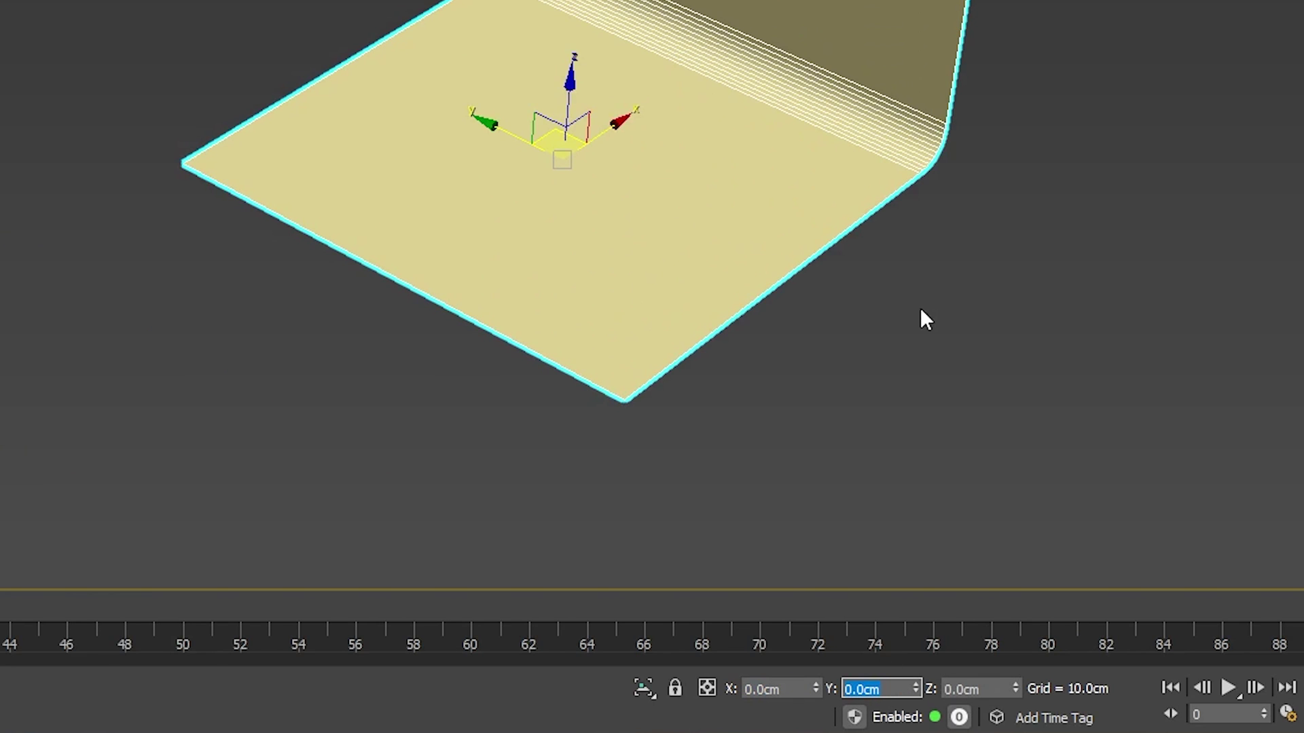
{"action": "scroll", "coordinate": [923, 313], "scroll_direction": "down", "scroll_amount": 3}
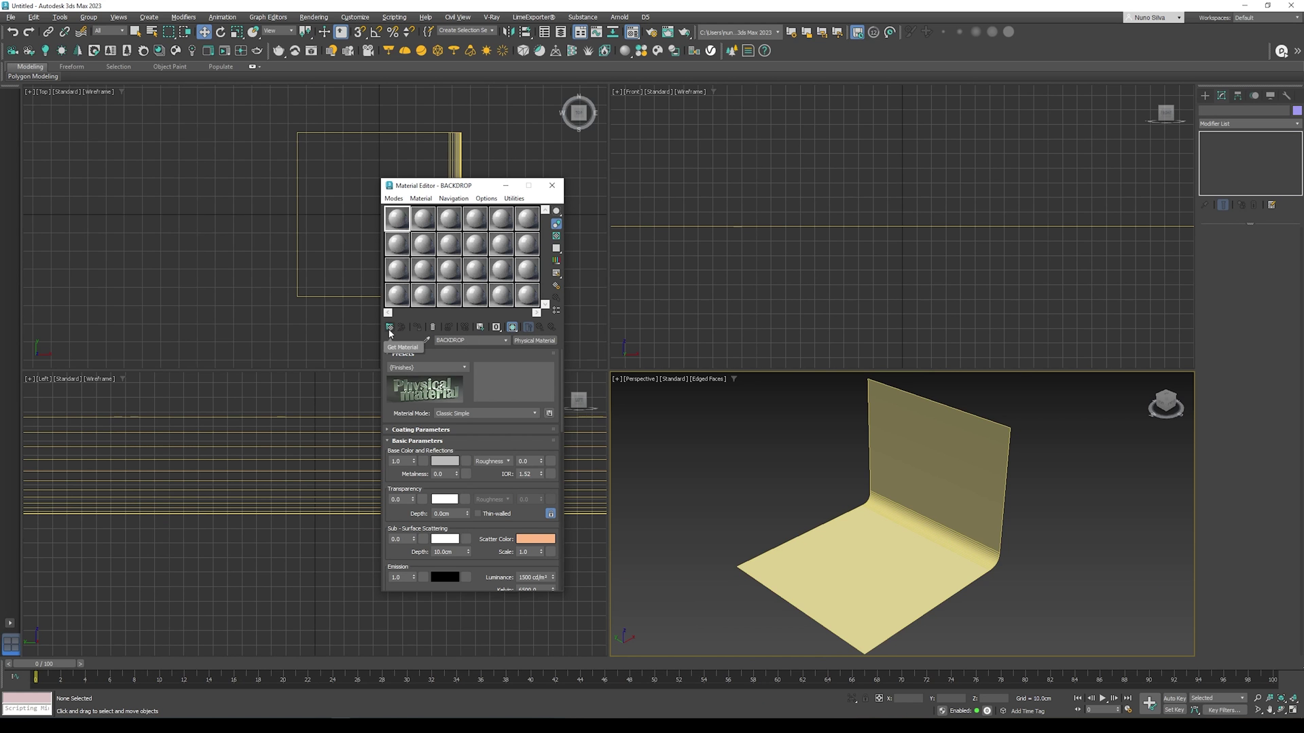
Step: Assign the BACKDROP material to the backdrop and close the Material Editor
{"action": "left_click", "coordinate": [843, 544]}
{"action": "left_click", "coordinate": [418, 328]}
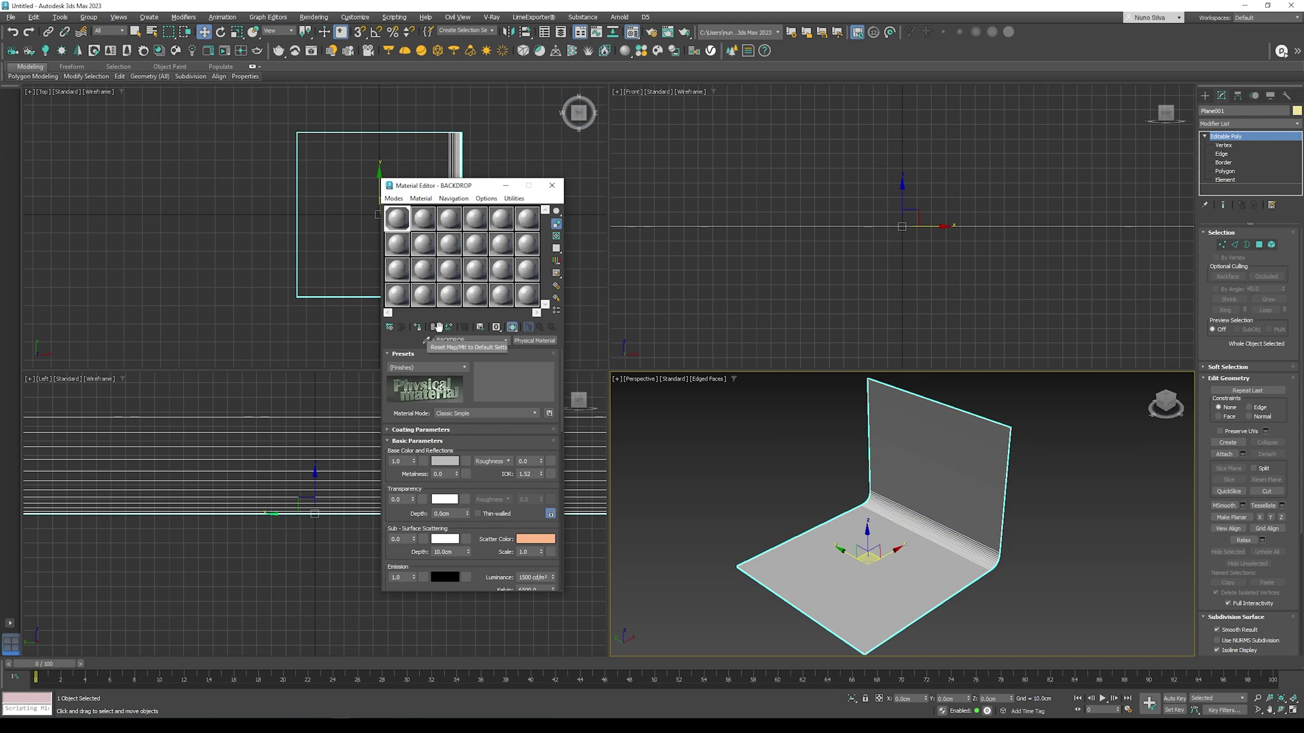
{"action": "left_click", "coordinate": [552, 185]}
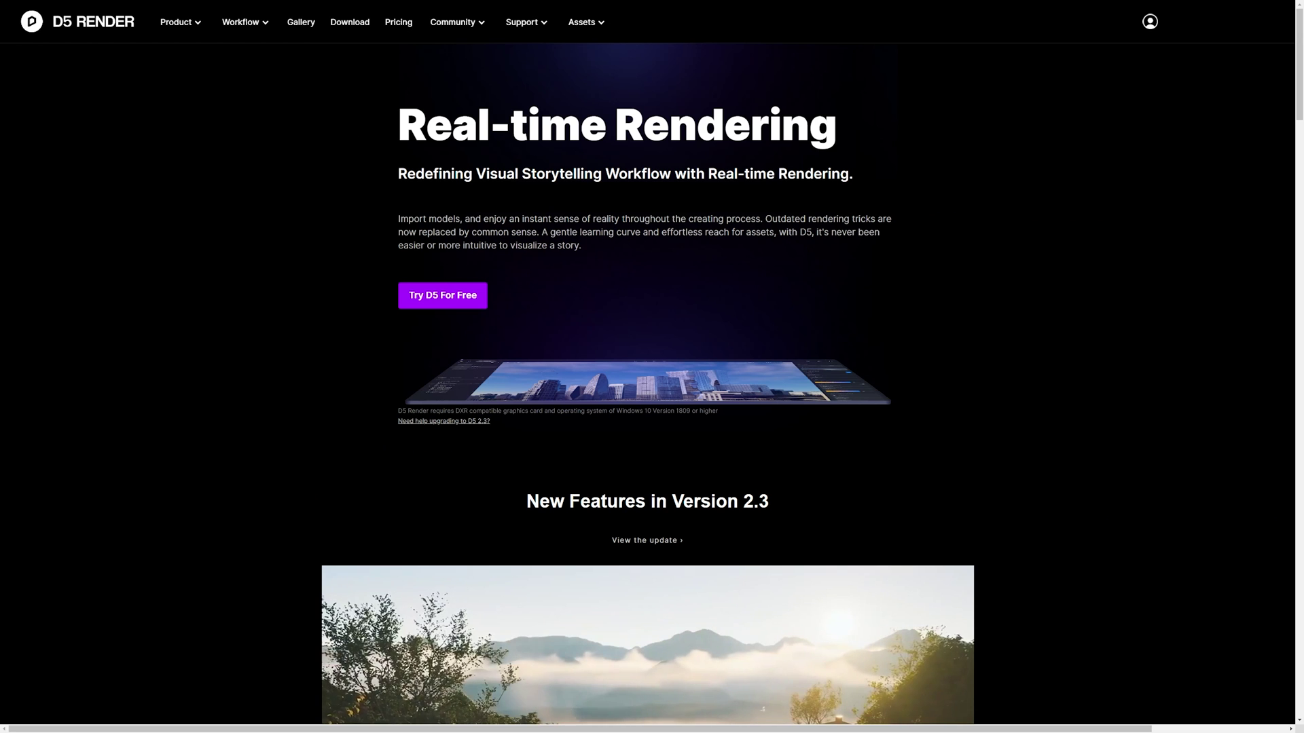
Step: Go to the d5render.com Download page and scroll to the D5 Converters list
{"action": "left_click", "coordinate": [364, 23]}
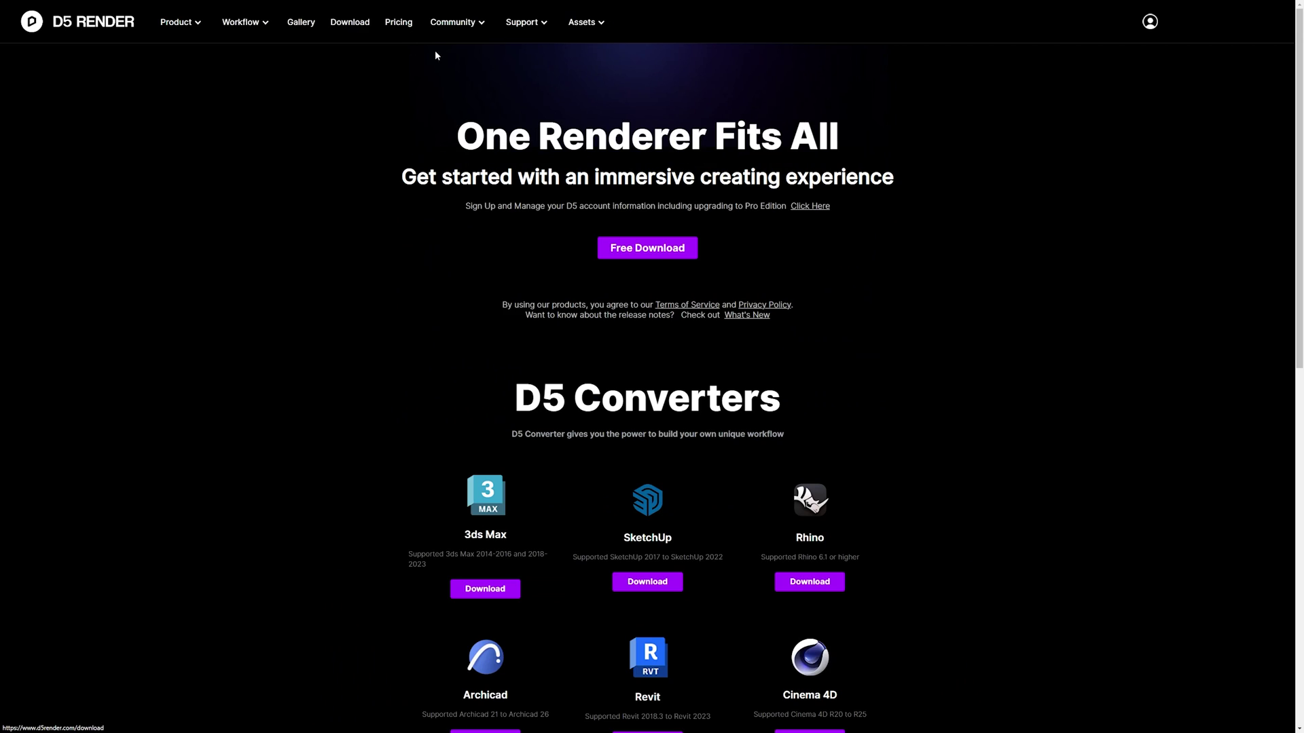
{"action": "scroll", "coordinate": [969, 224], "scroll_direction": "down", "scroll_amount": 5}
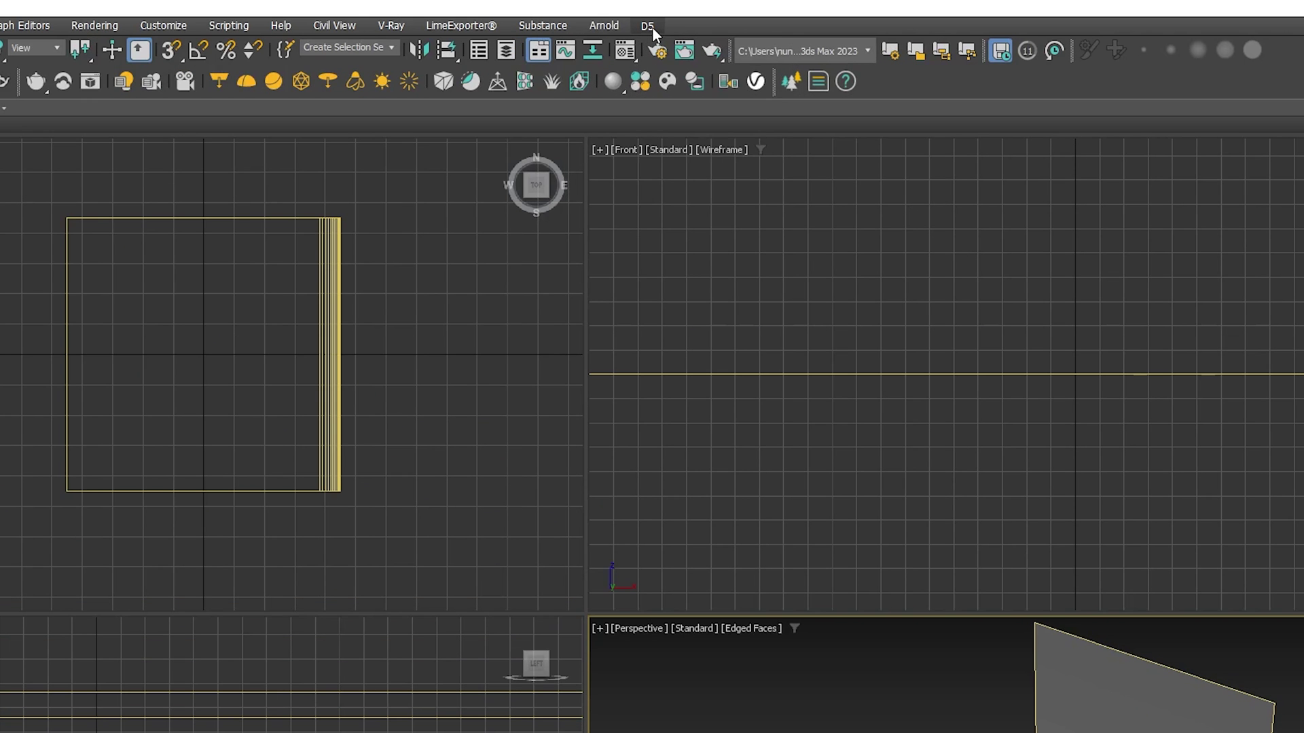
Step: Save the scene as Studio Backdrop.max after D5's document-not-saved warning
{"action": "left_click", "coordinate": [648, 17]}
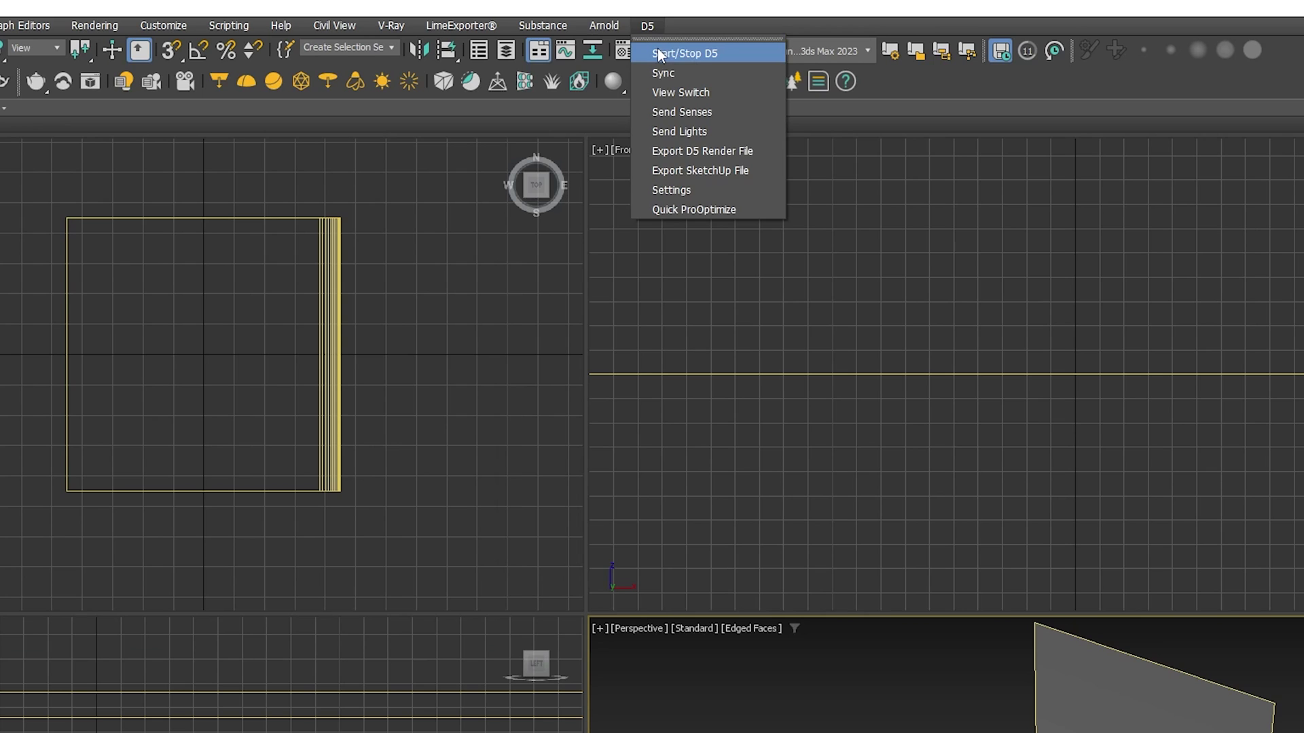
{"action": "left_click", "coordinate": [658, 51]}
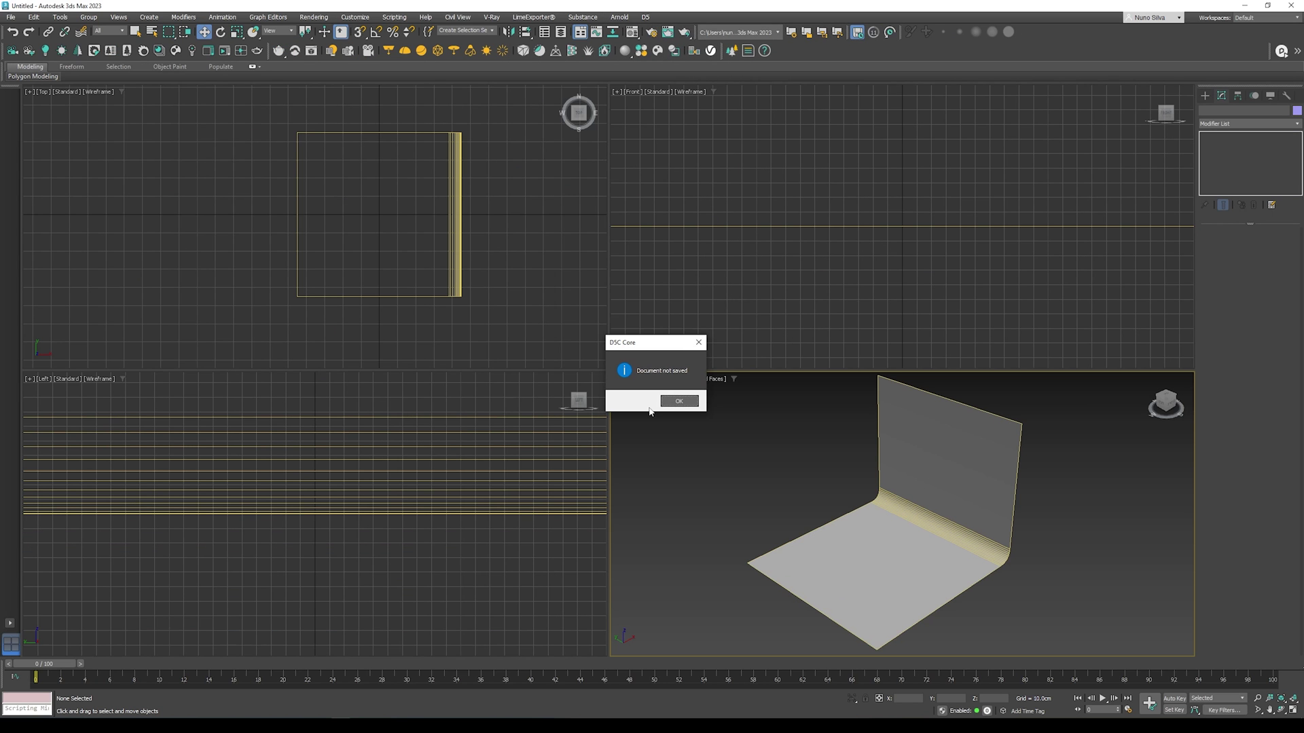
{"action": "left_click", "coordinate": [679, 401]}
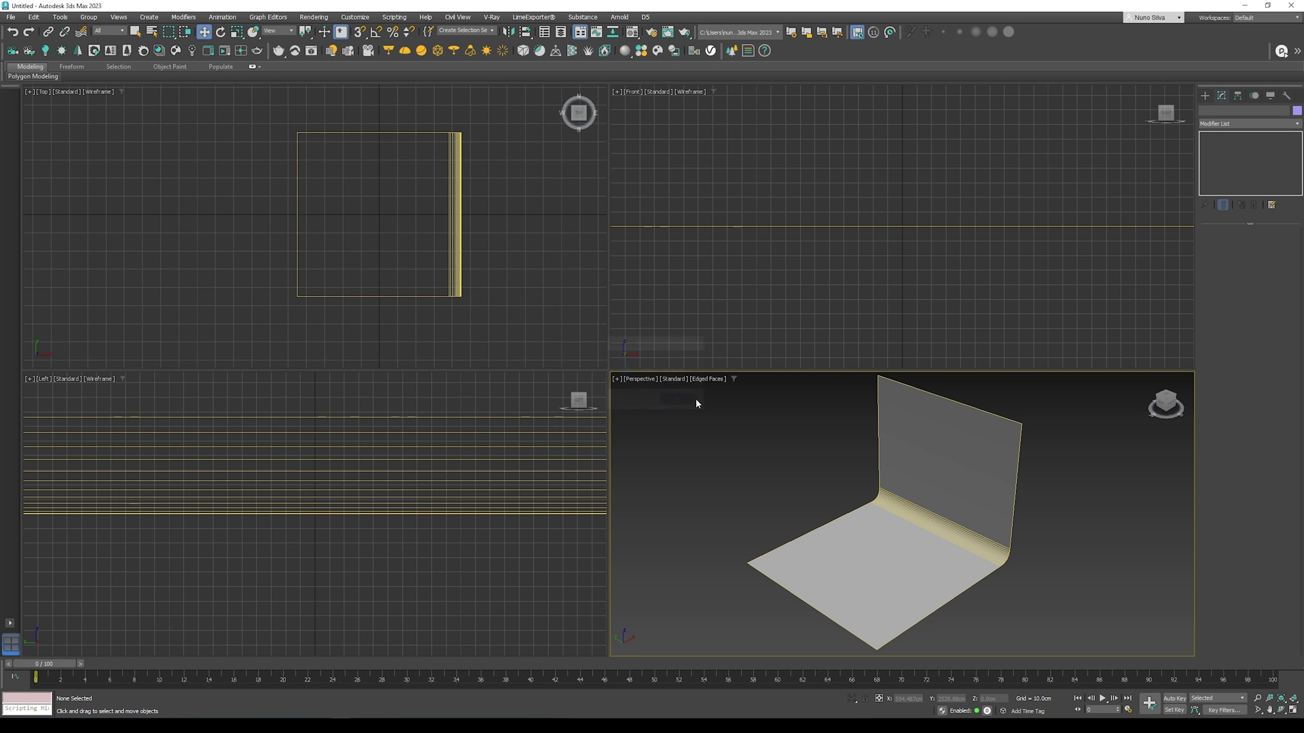
{"action": "key", "text": "ctrl+s"}
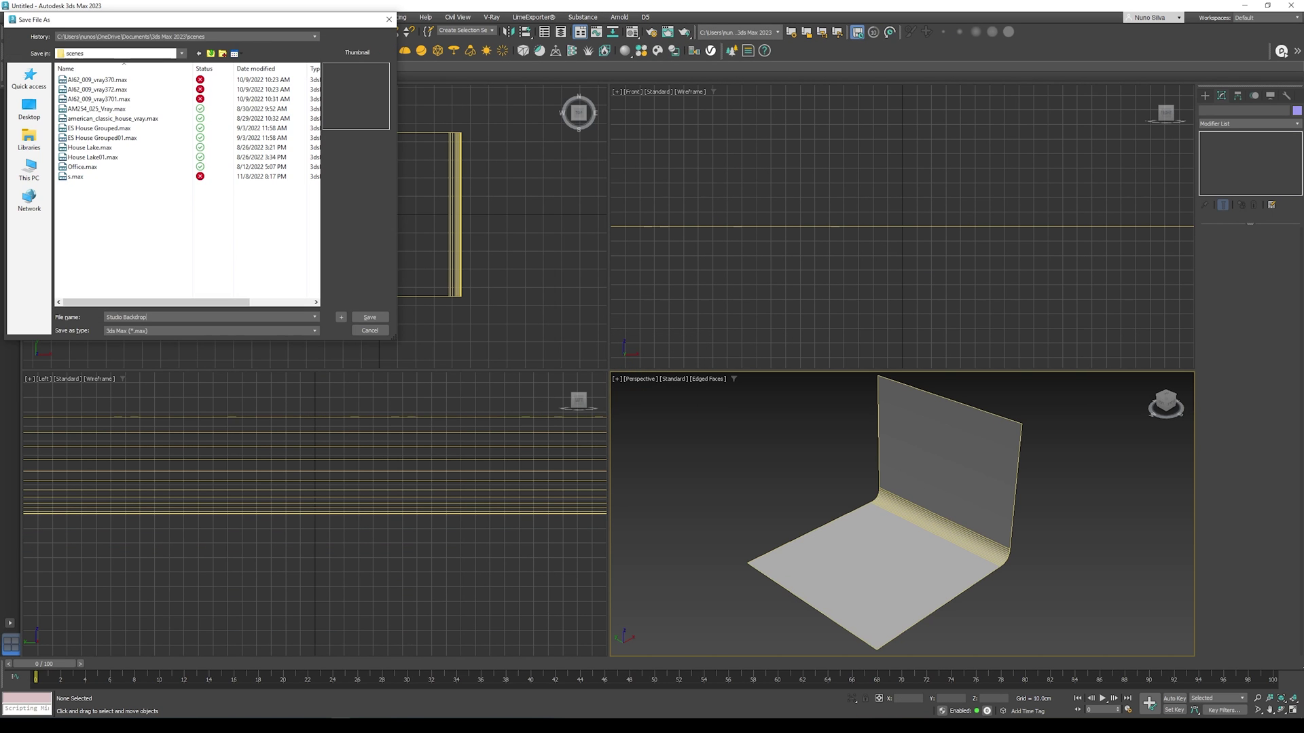
{"action": "key", "text": "Return"}
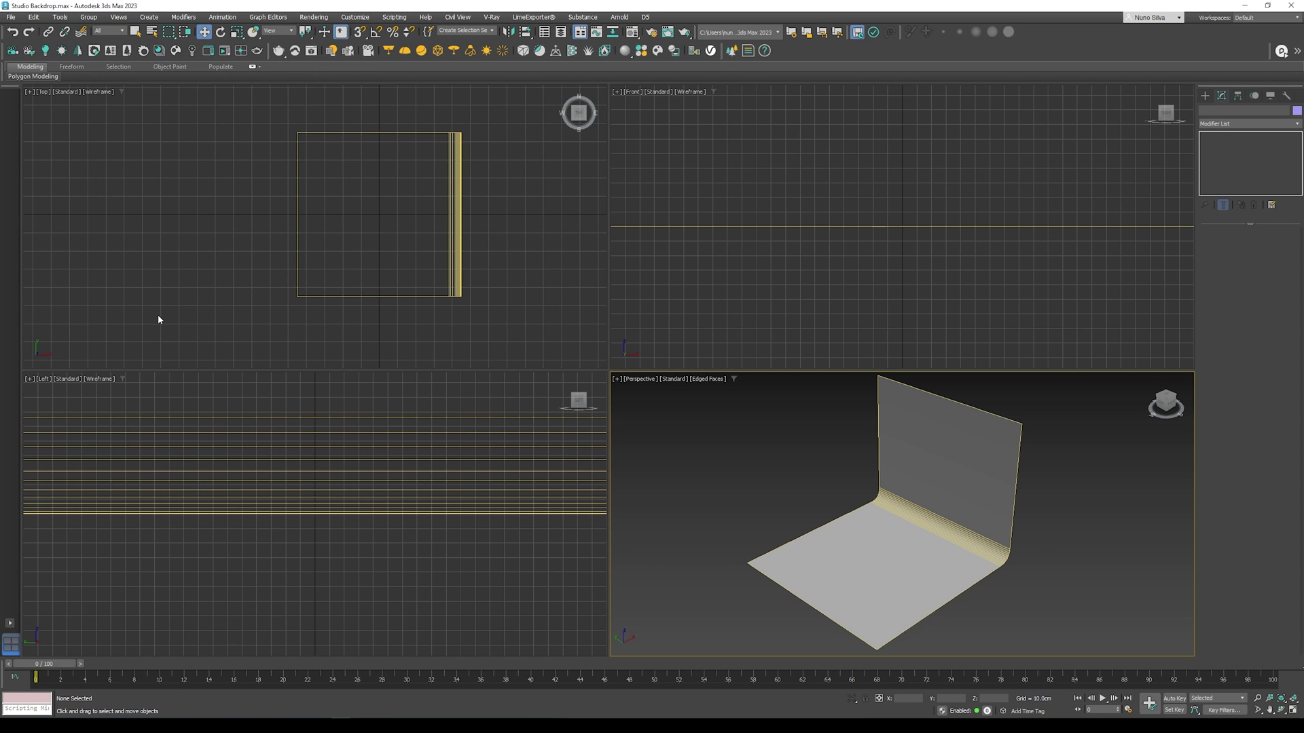
Step: Start D5 Render from the saved scene and create a new linked project
{"action": "left_click", "coordinate": [646, 18]}
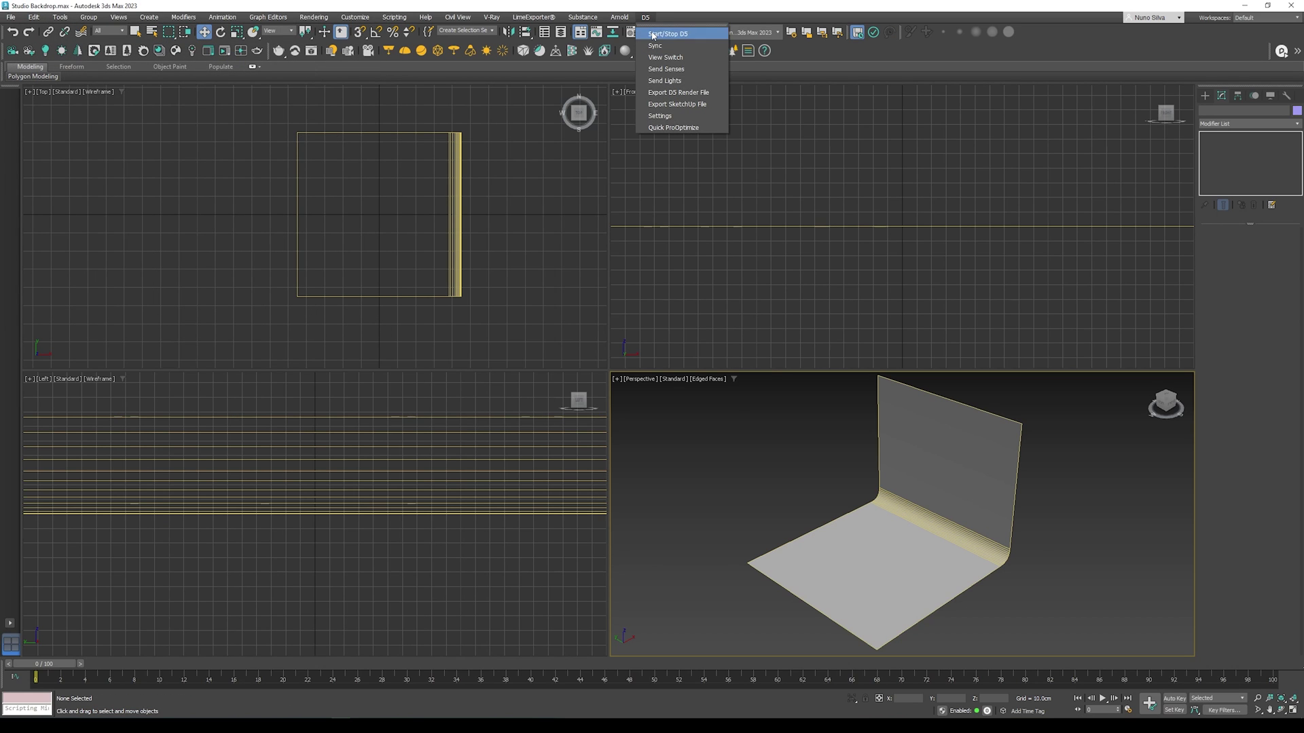
{"action": "left_click", "coordinate": [653, 33]}
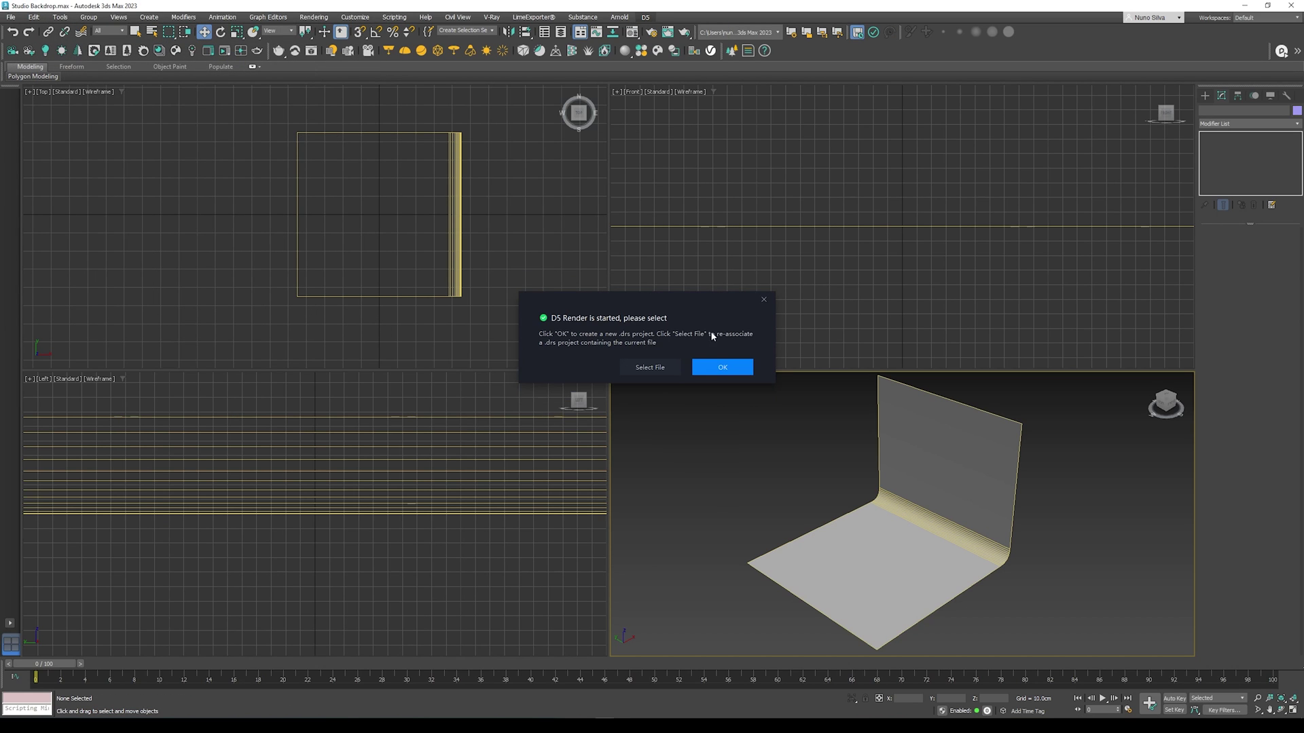
{"action": "left_click", "coordinate": [733, 368]}
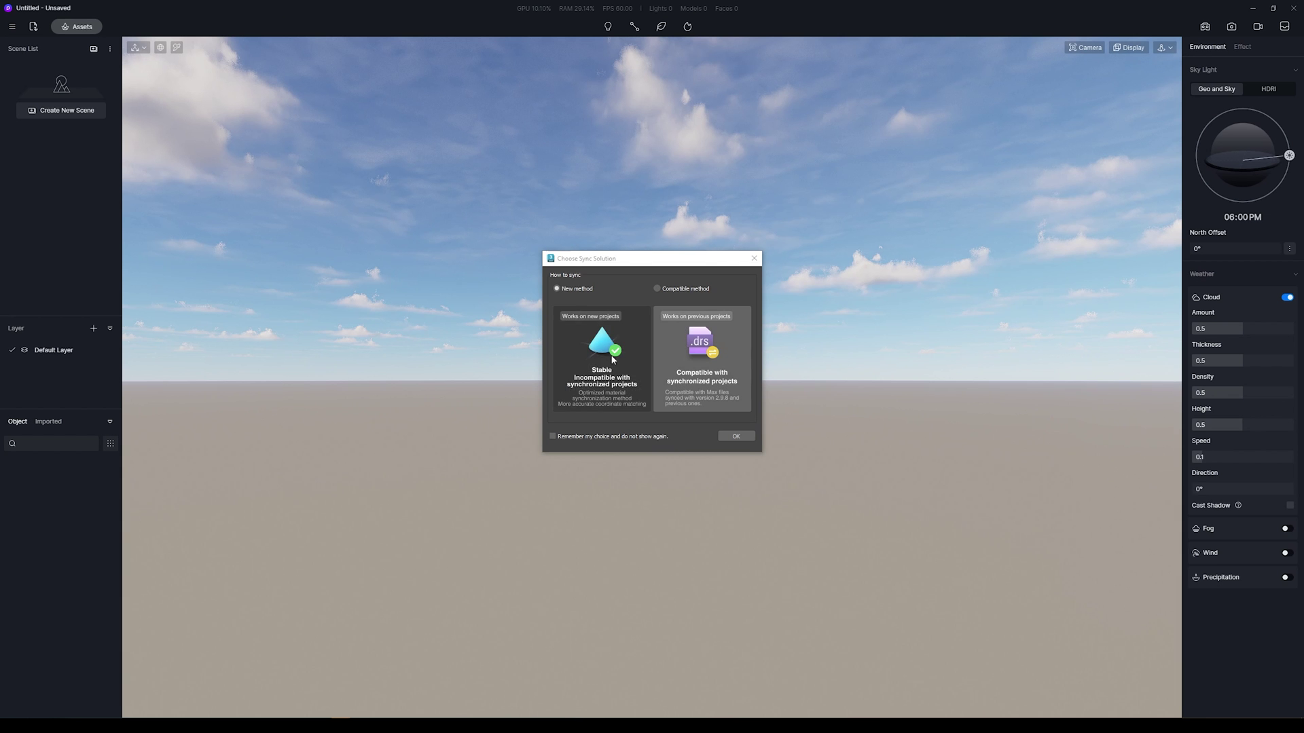
Step: Confirm the new sync method and import and place Studio Backdrop.fbx in the scene
{"action": "left_click", "coordinate": [736, 437]}
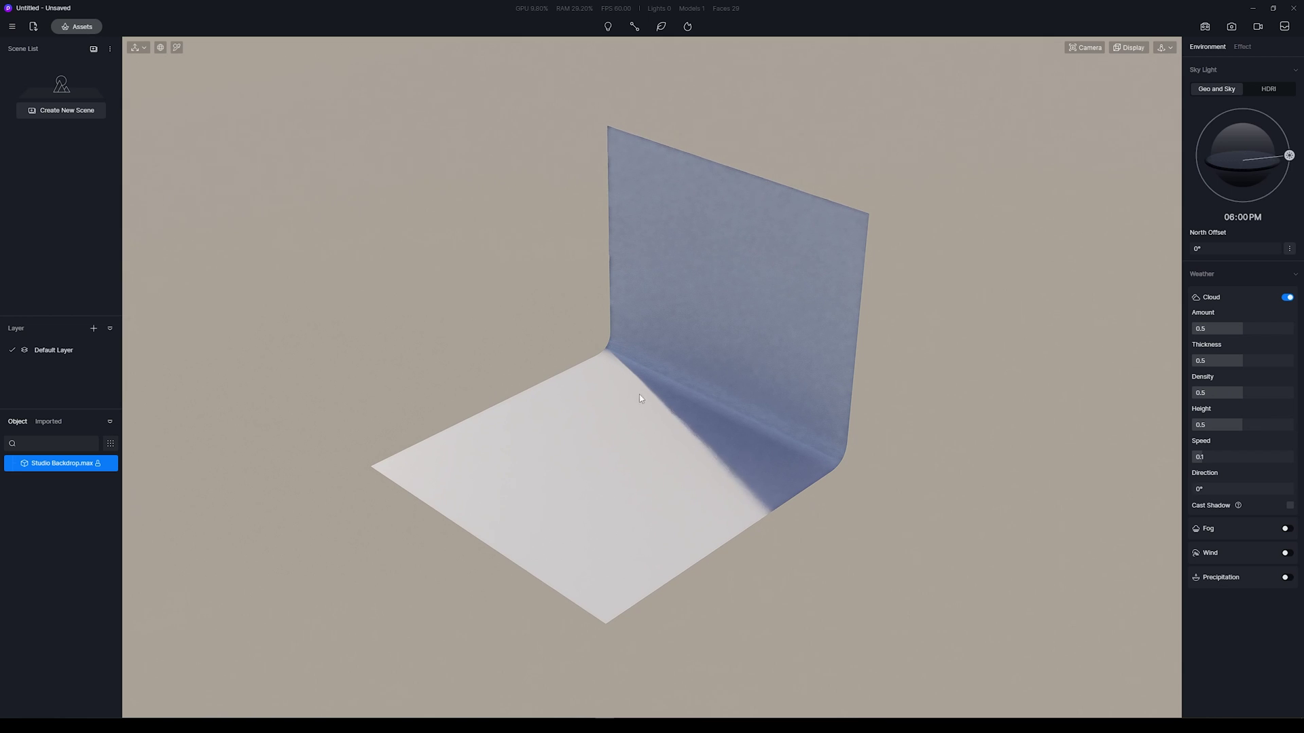
{"action": "right_click_drag", "start_coordinate": [650, 396], "coordinate": [1007, 390]}
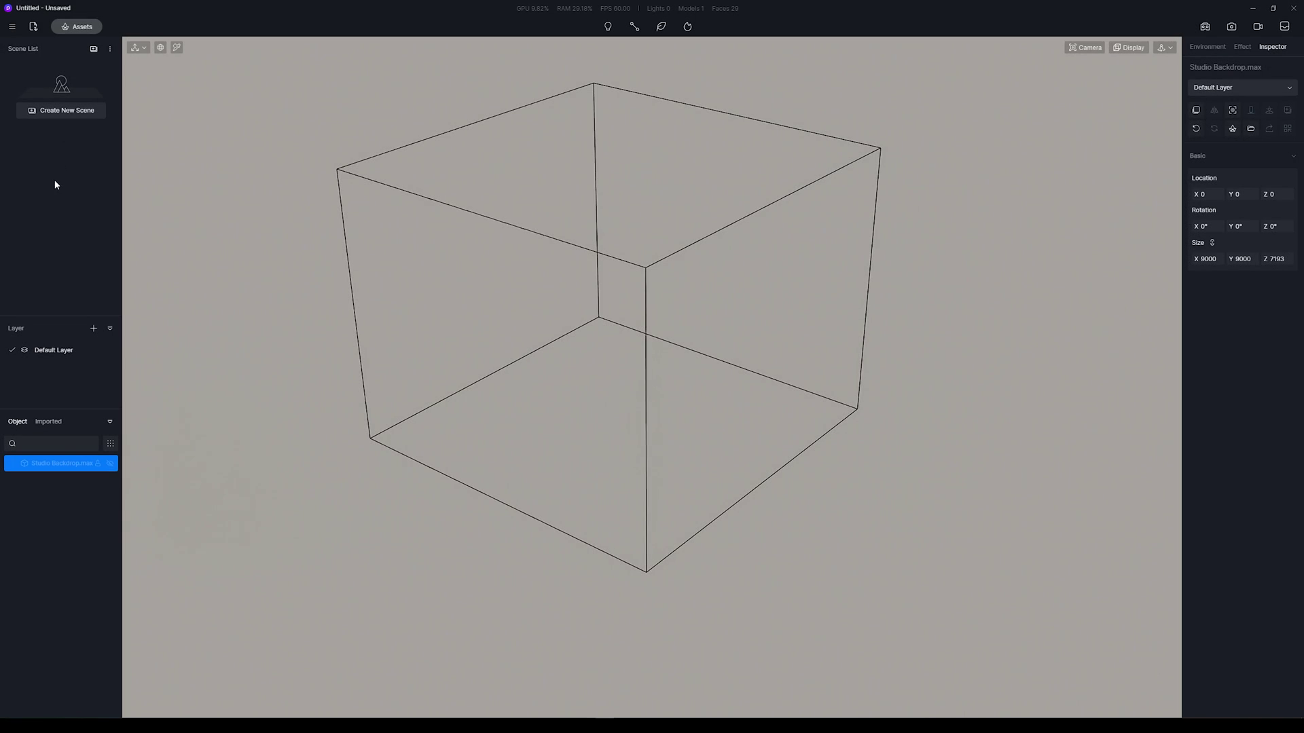
{"action": "left_click", "coordinate": [285, 179]}
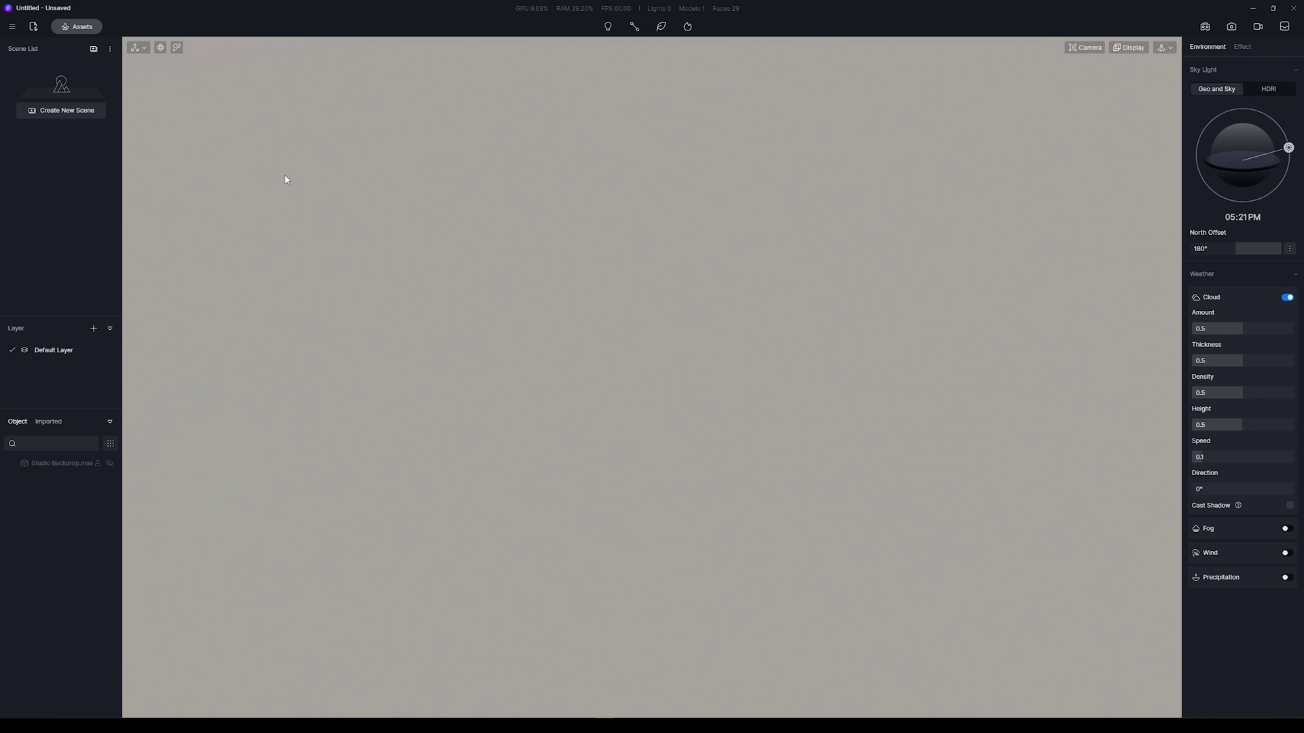
{"action": "left_click", "coordinate": [36, 26]}
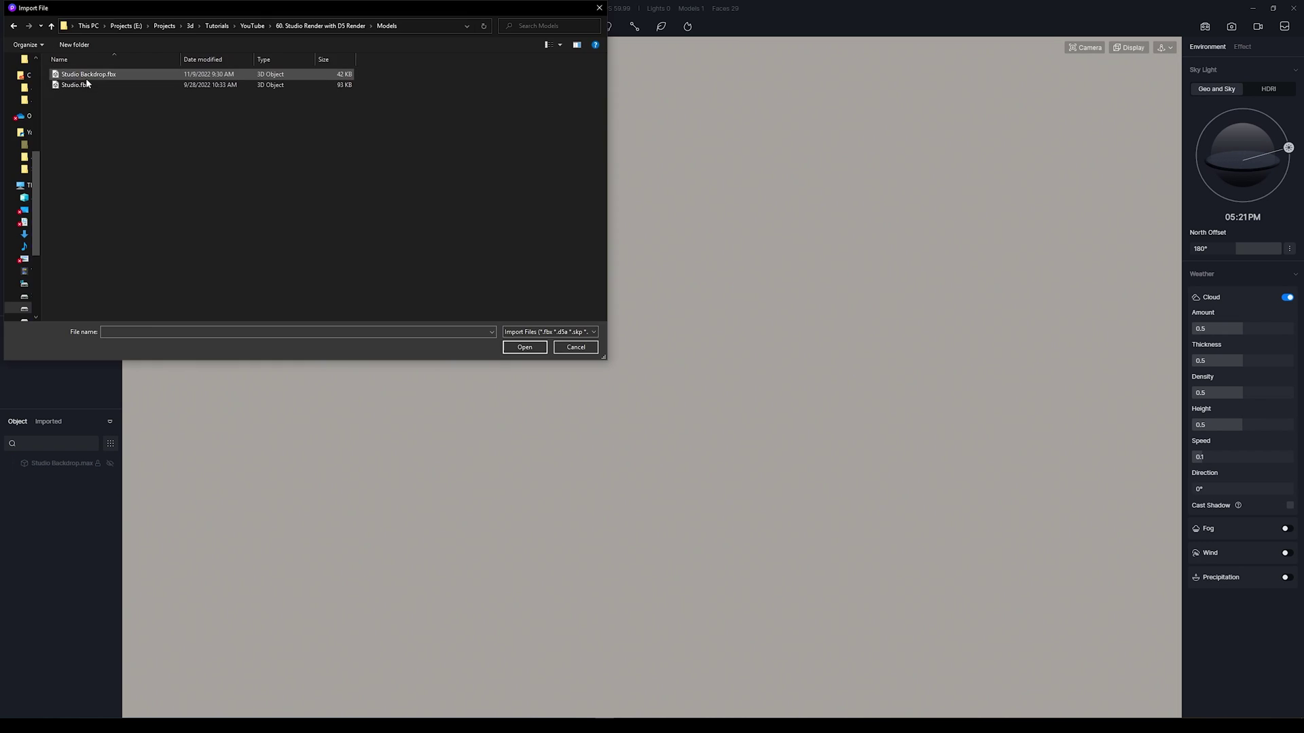
{"action": "double_click", "coordinate": [88, 75]}
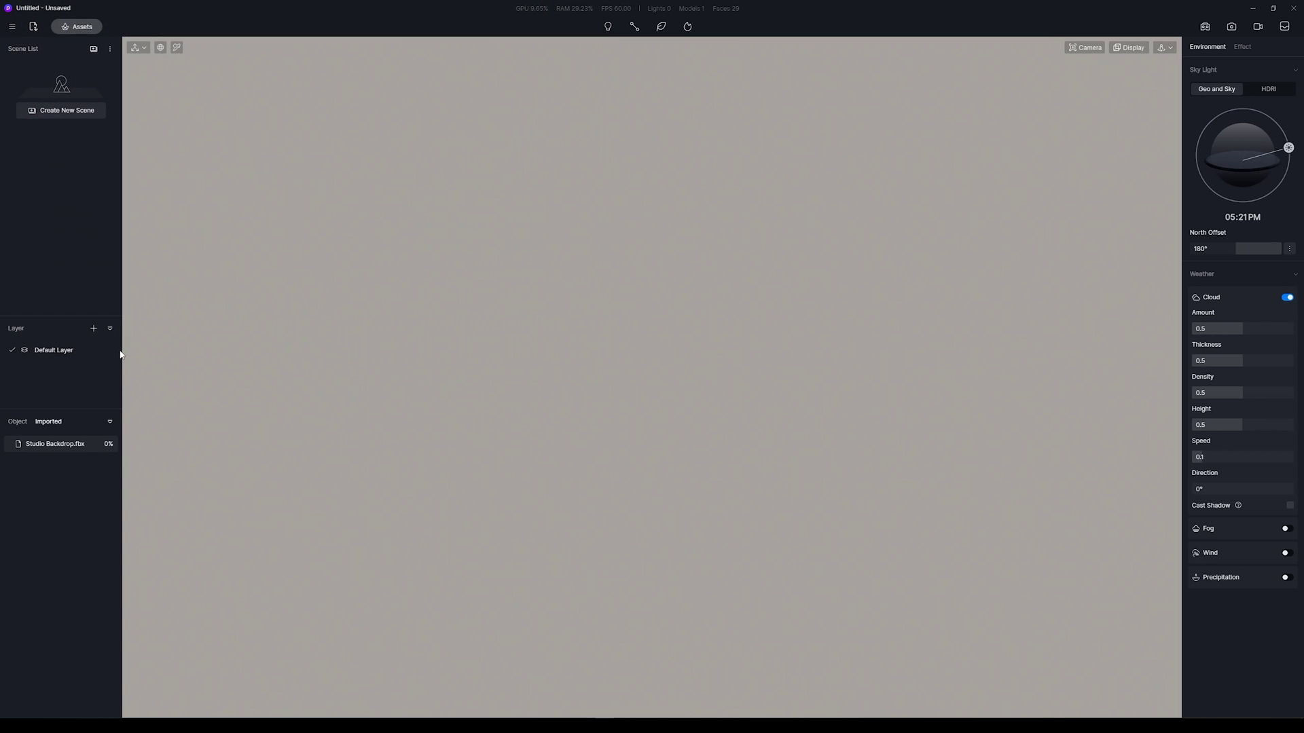
{"action": "left_click", "coordinate": [57, 444]}
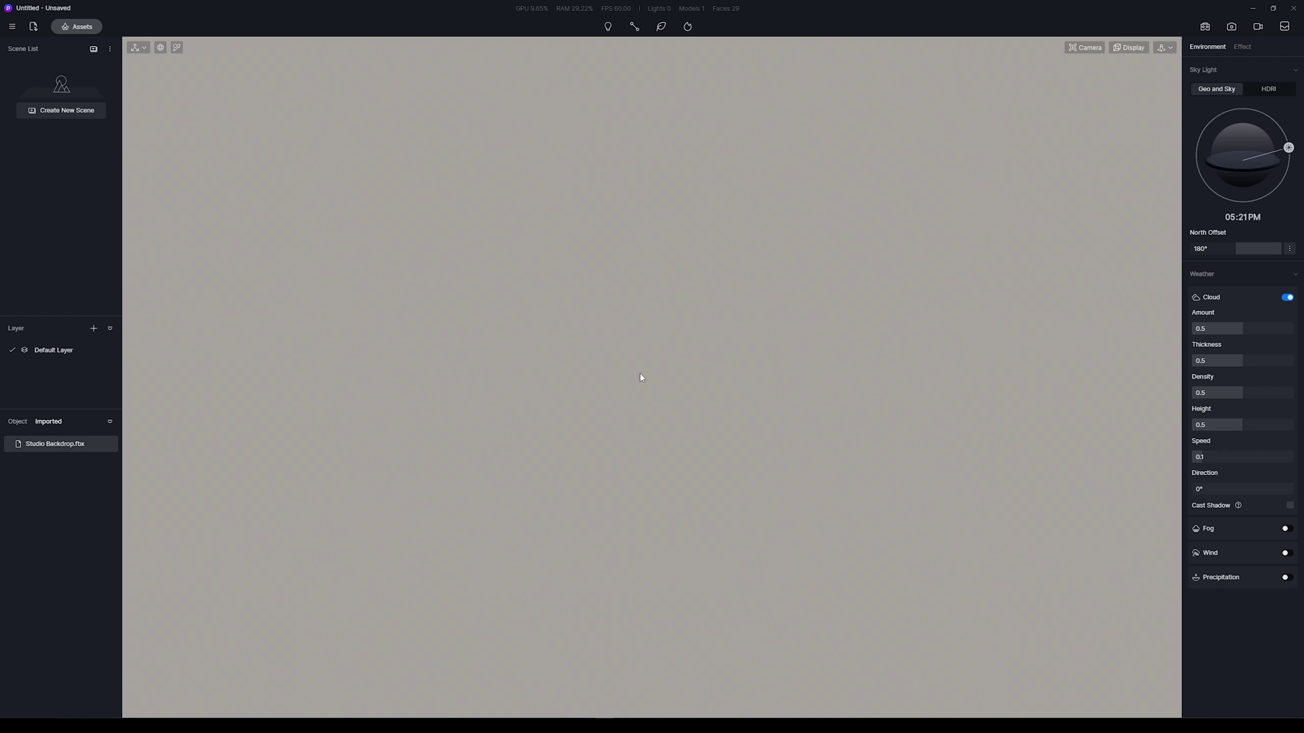
{"action": "left_click", "coordinate": [637, 429]}
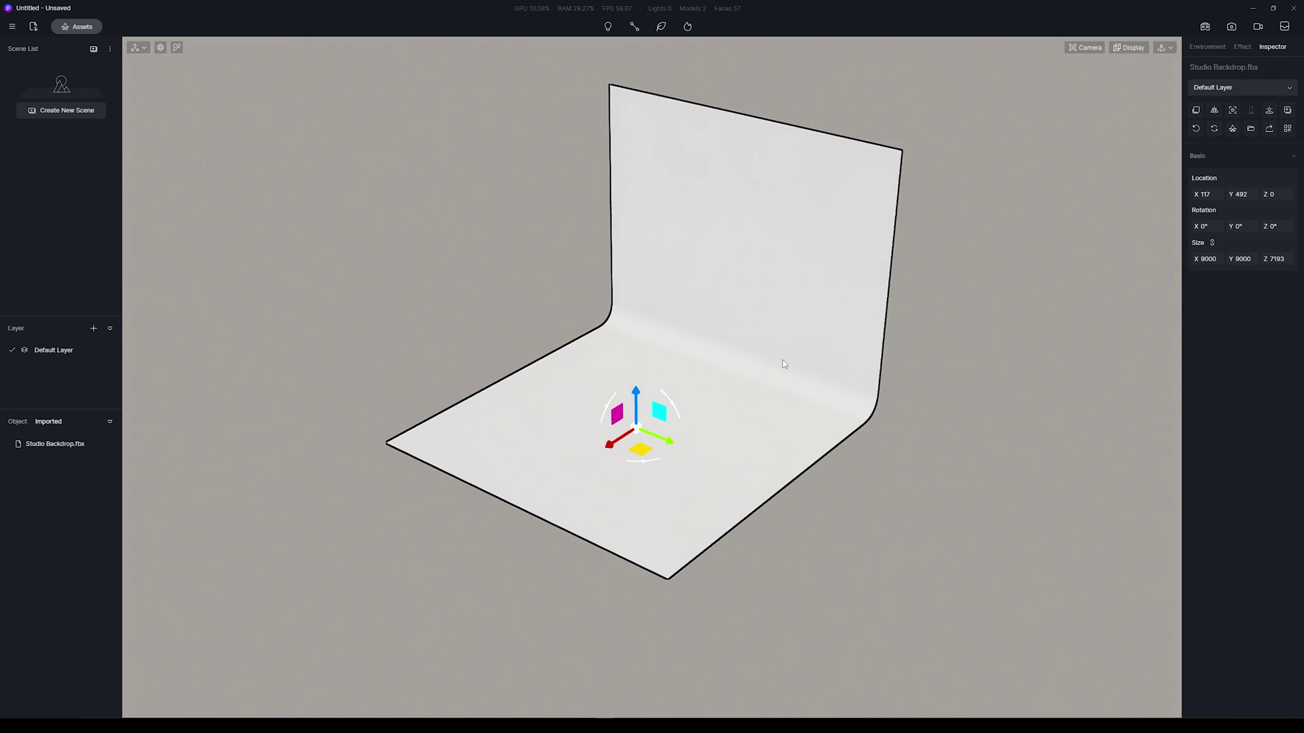
Step: Set the backdrop's Location X and Y to 0
{"action": "left_click", "coordinate": [1205, 194]}
{"action": "type", "text": "0"}
{"action": "key", "text": "Return"}
{"action": "left_click", "coordinate": [1240, 194]}
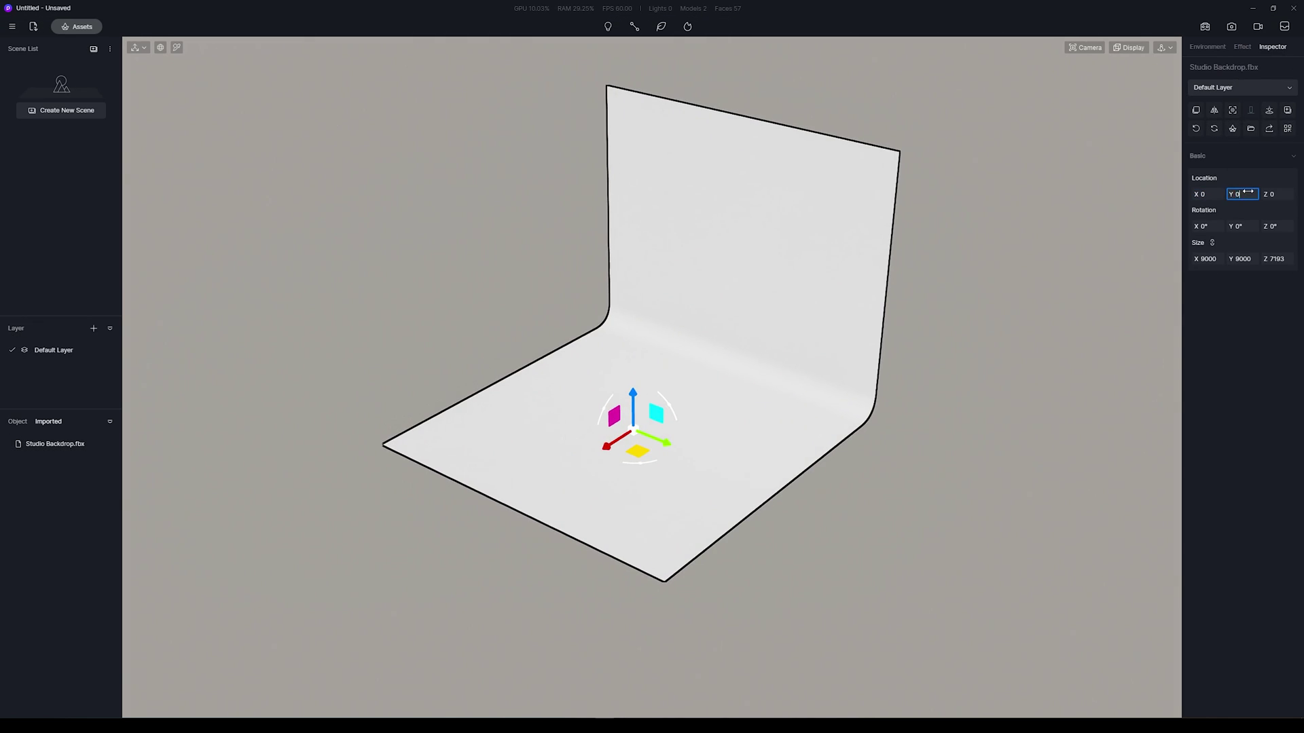
{"action": "type", "text": "0"}
{"action": "key", "text": "Return"}
Step: Turn the sun's North Offset to -68° so the backdrop is lit bright white
{"action": "left_click", "coordinate": [973, 264]}
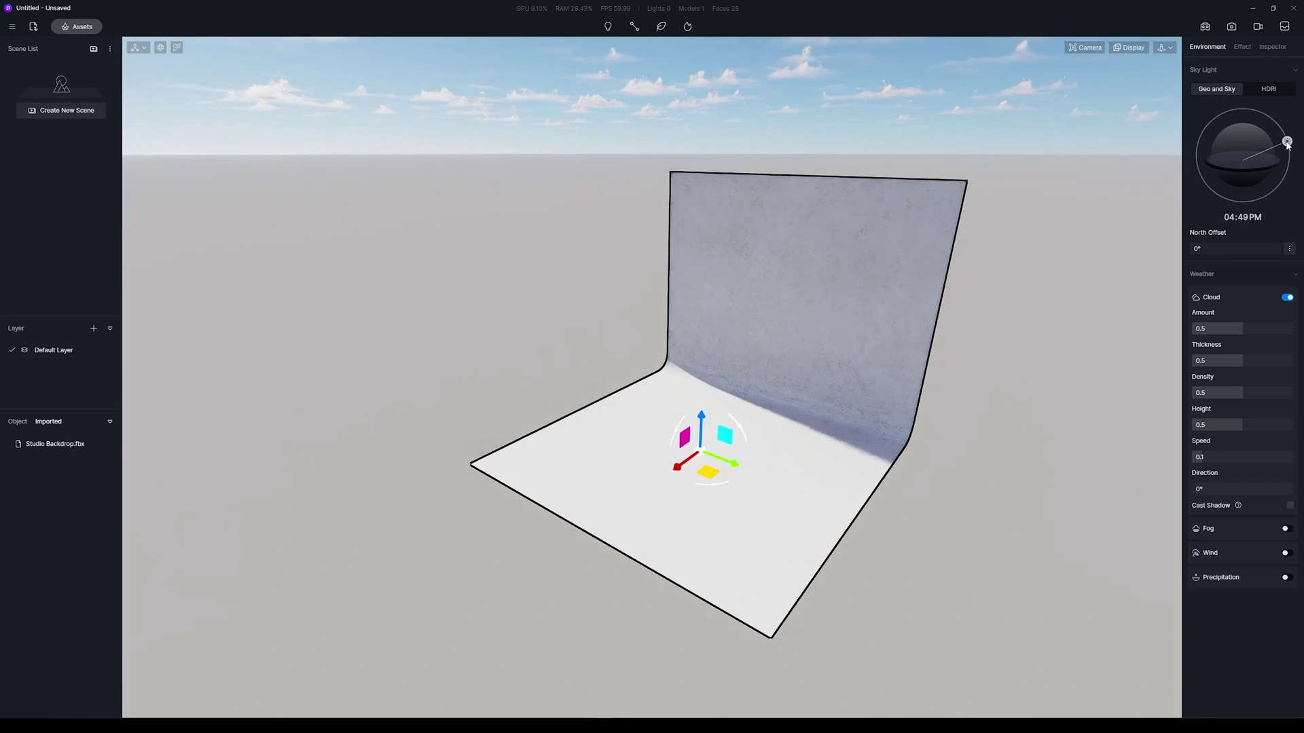
{"action": "mouse_move", "coordinate": [1263, 249]}
{"action": "left_mouse_down"}
{"action": "mouse_move", "coordinate": [1233, 244]}
{"action": "mouse_move", "coordinate": [1260, 243]}
{"action": "left_mouse_up"}
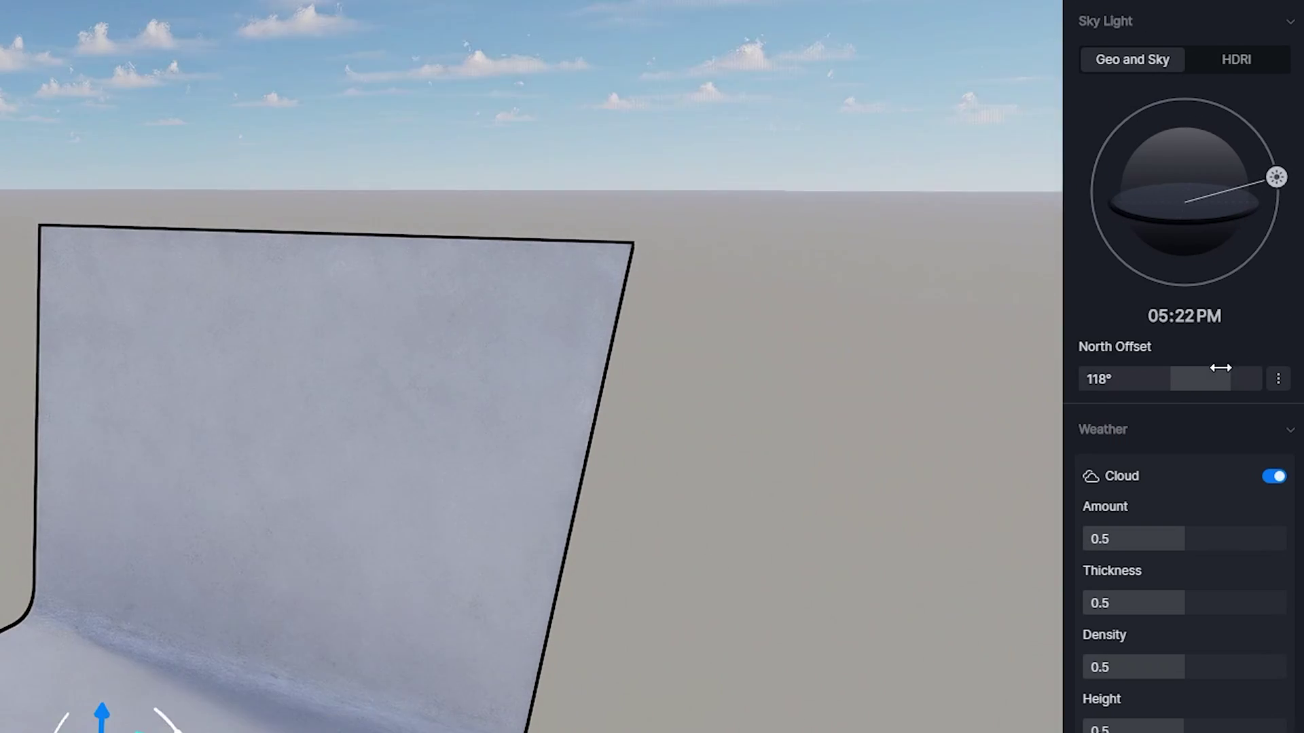
{"action": "left_click_drag", "start_coordinate": [1220, 368], "coordinate": [1136, 379]}
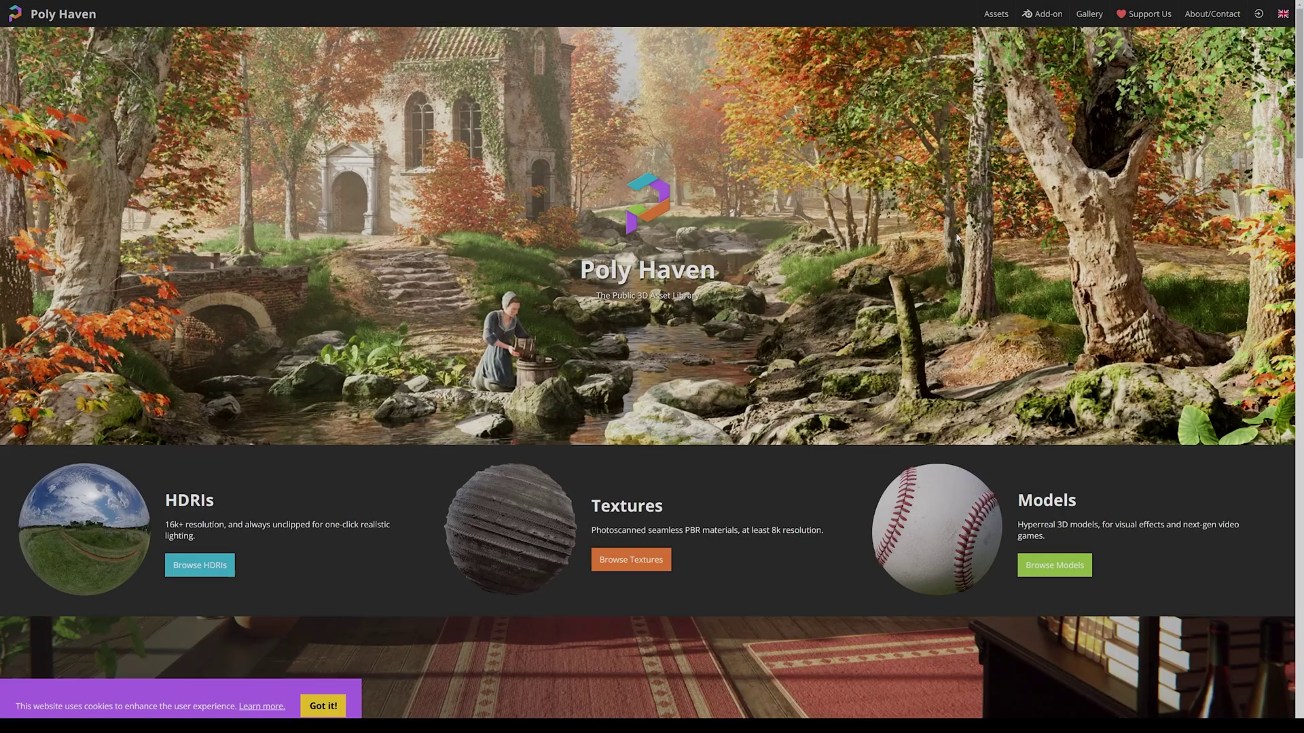
Step: Browse Poly Haven's Studio > Artificial Light HDRIs and open Studio Small 09
{"action": "scroll", "coordinate": [254, 392], "scroll_direction": "down", "scroll_amount": 2}
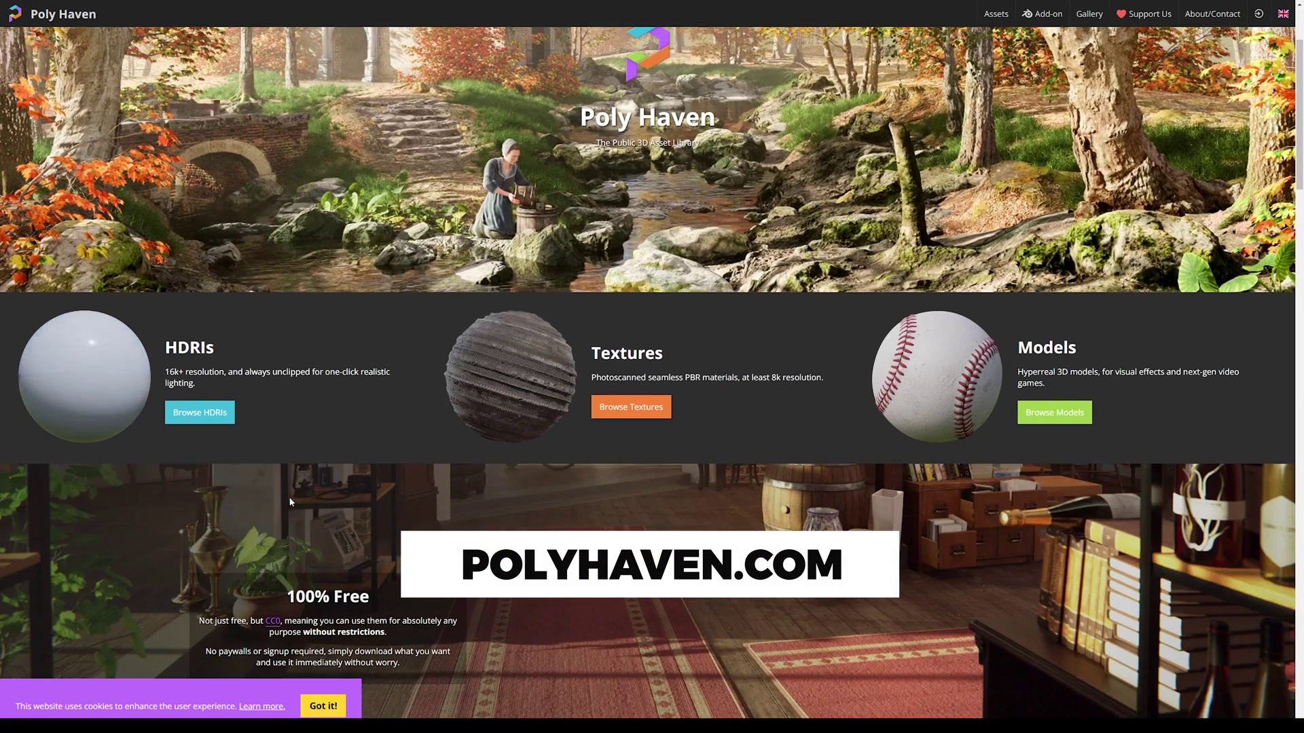
{"action": "left_click", "coordinate": [319, 706]}
{"action": "left_click", "coordinate": [120, 373]}
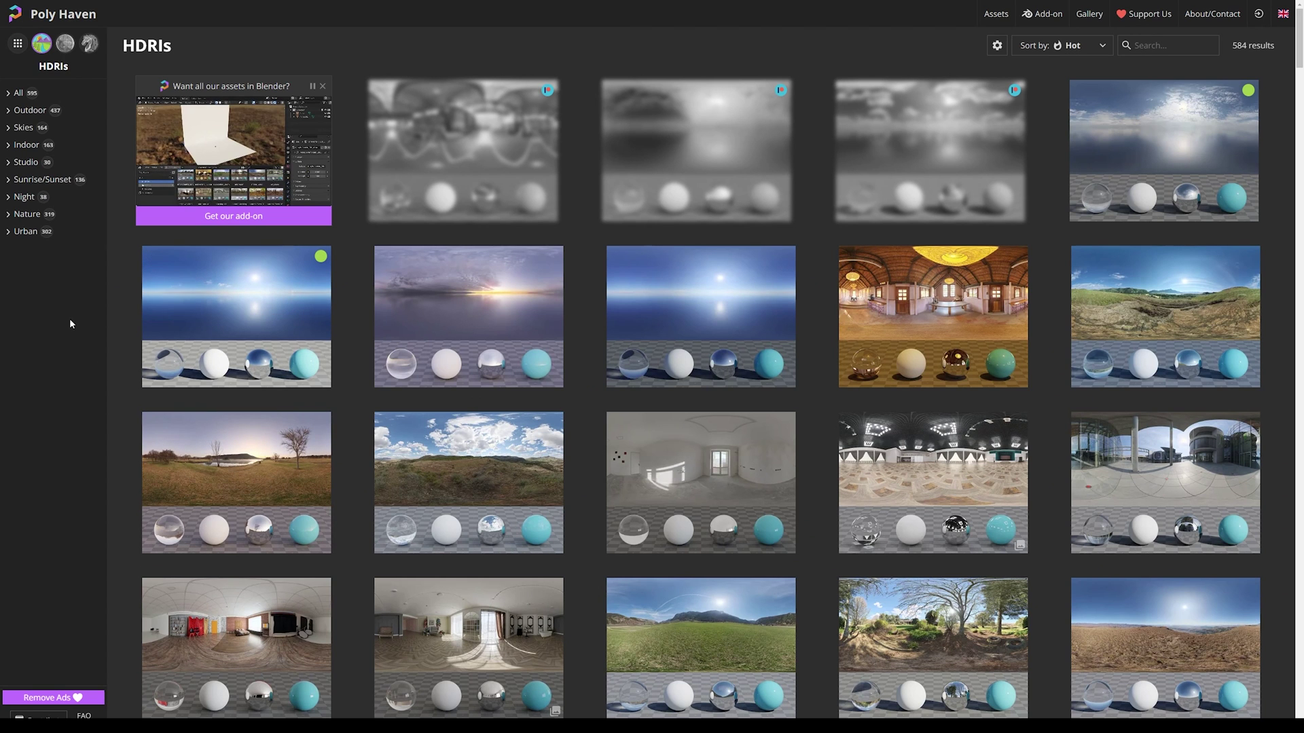
{"action": "left_click", "coordinate": [27, 162]}
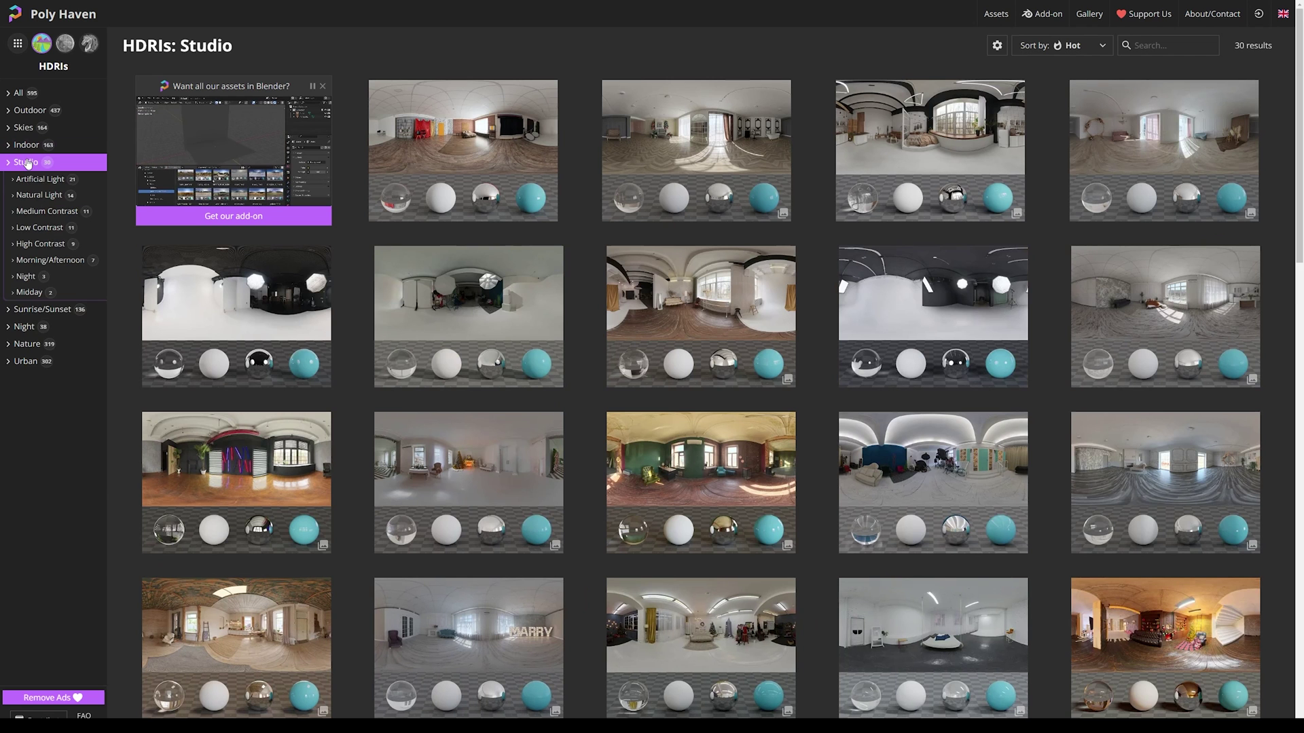
{"action": "left_click", "coordinate": [52, 180]}
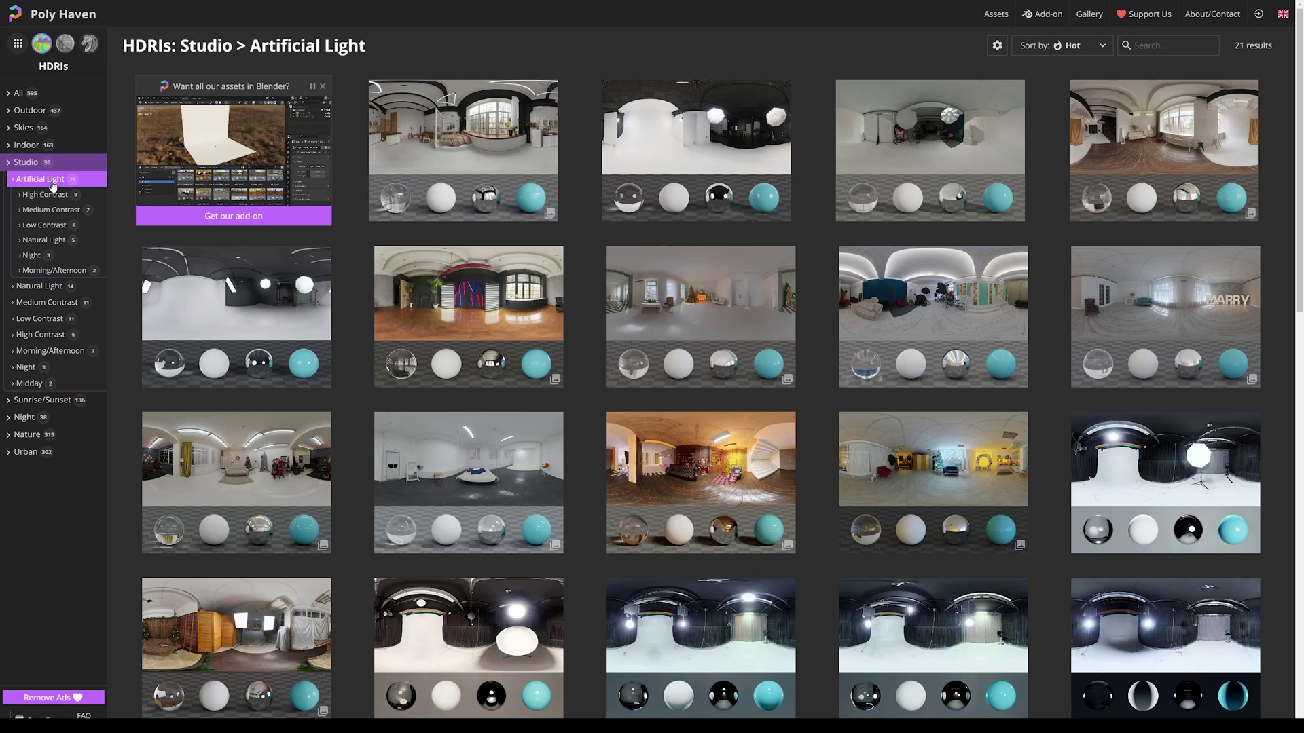
{"action": "left_click", "coordinate": [721, 129]}
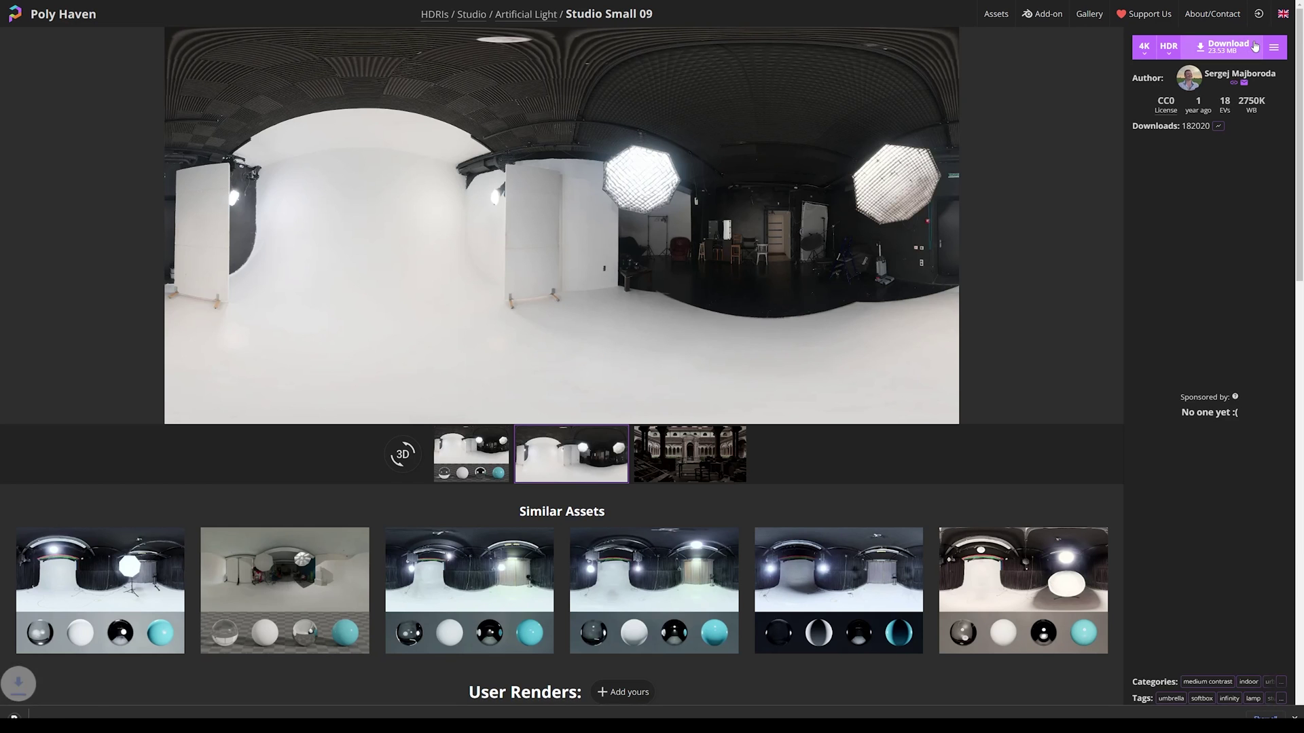
Step: Download Studio Small 09 and load studio_small_09_4k.hdr as a custom HDRI sky light
{"action": "left_click", "coordinate": [1256, 45]}
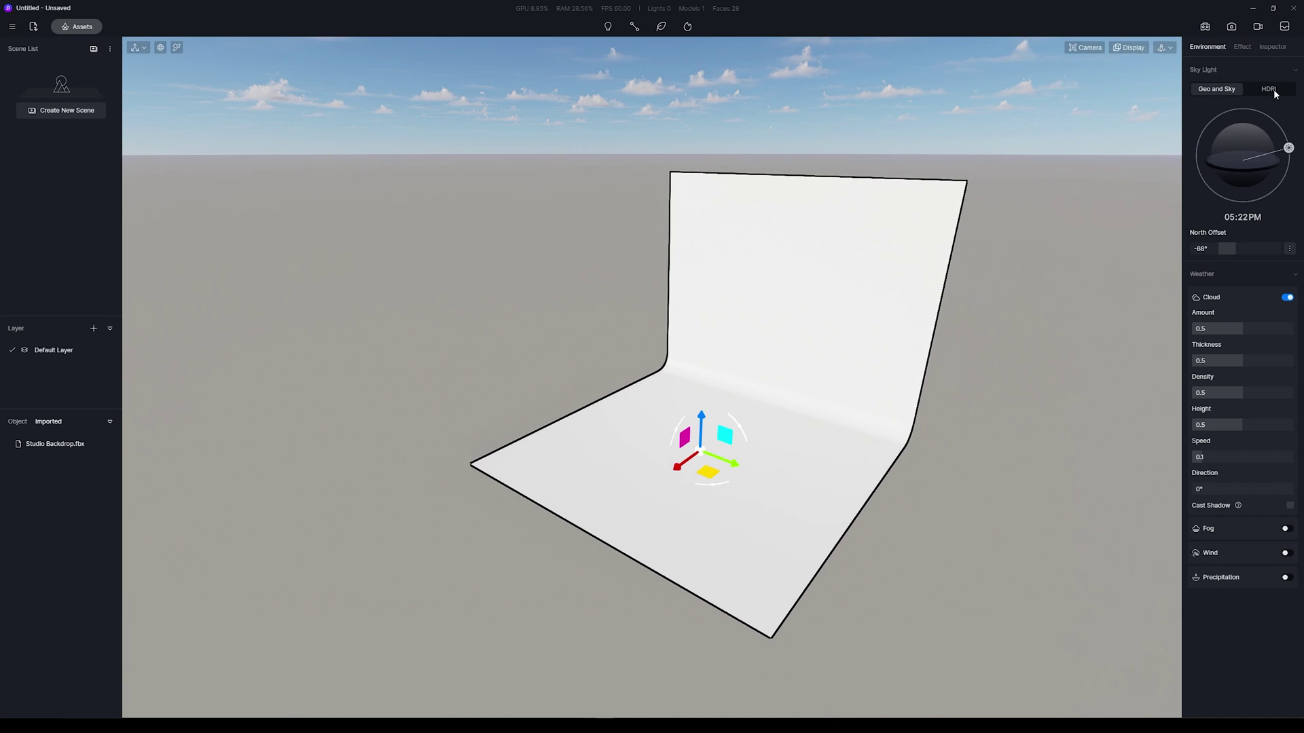
{"action": "left_click", "coordinate": [1273, 89]}
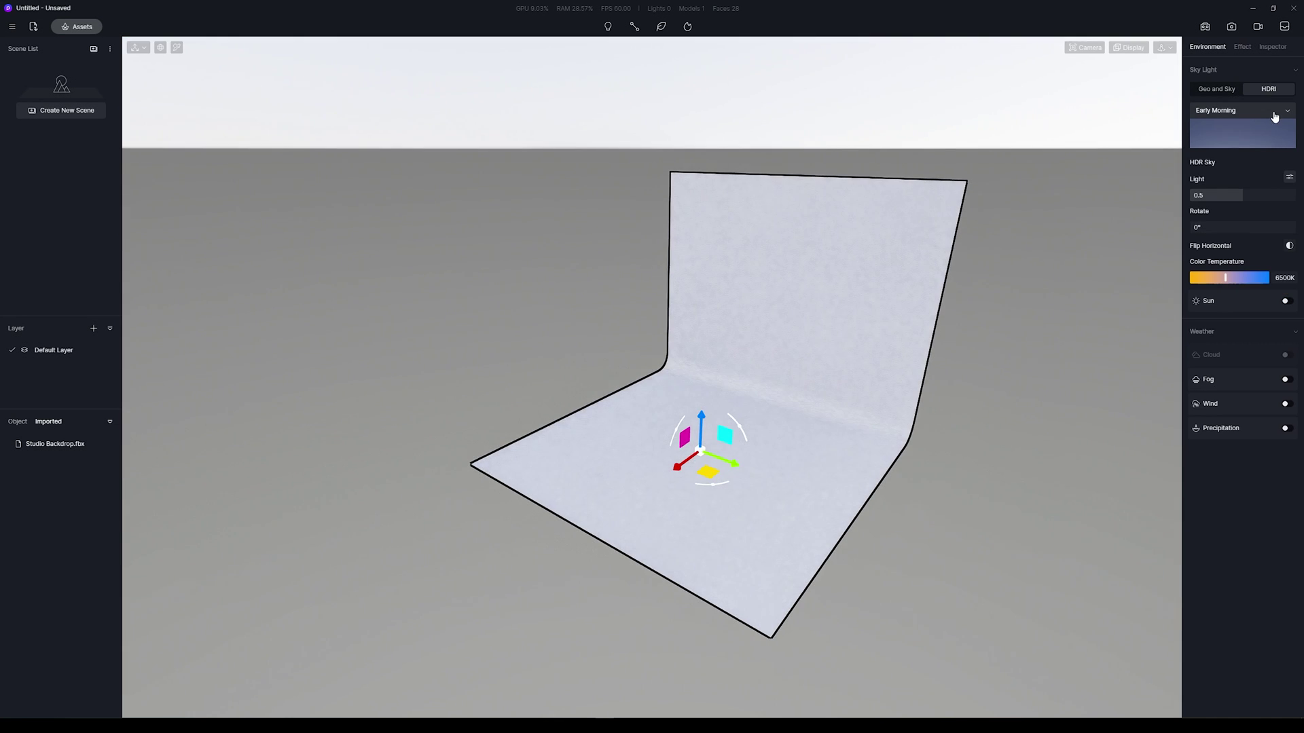
{"action": "left_click", "coordinate": [1274, 114]}
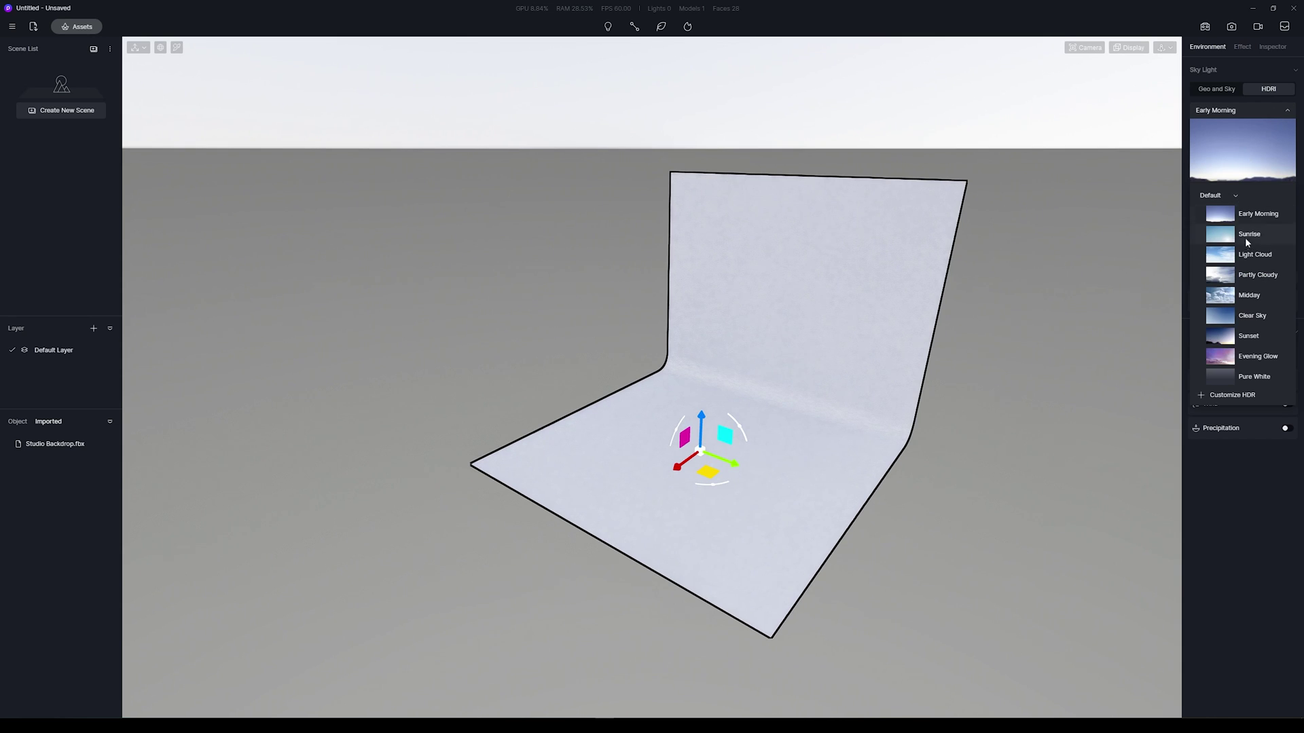
{"action": "left_click", "coordinate": [1232, 396]}
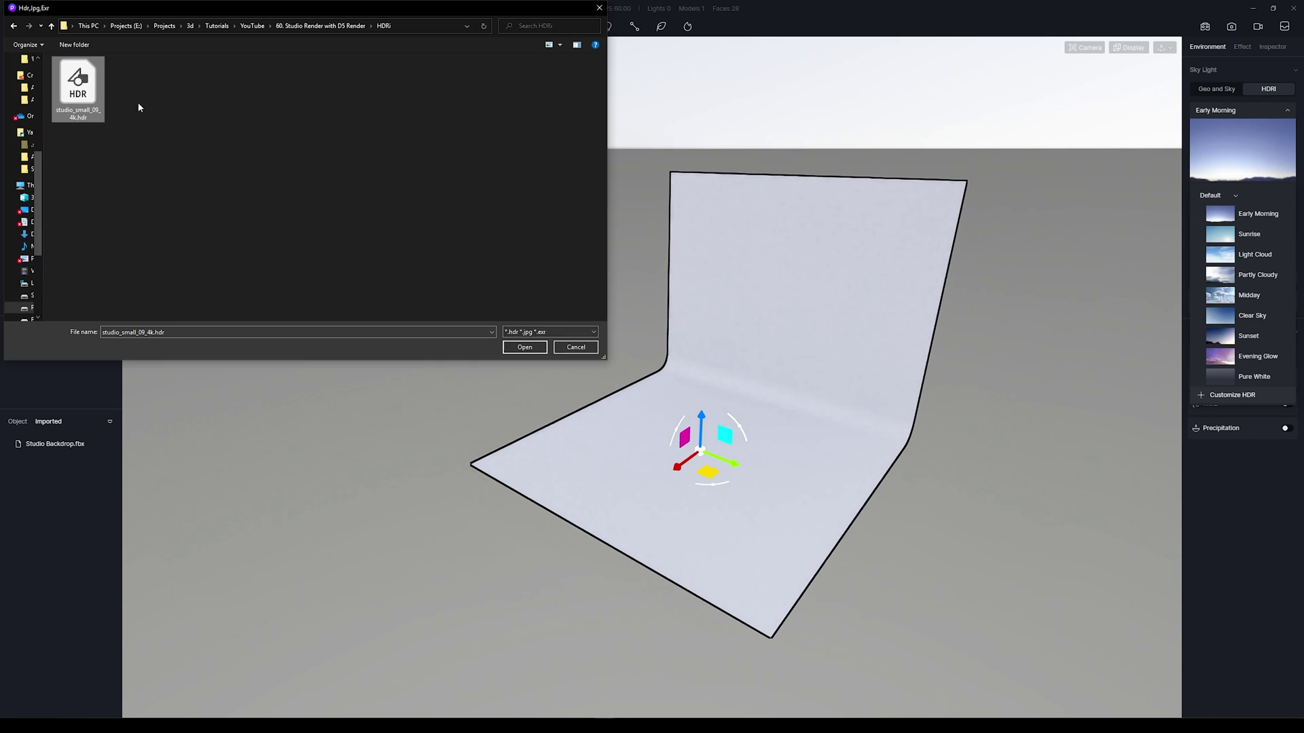
{"action": "left_click", "coordinate": [525, 347]}
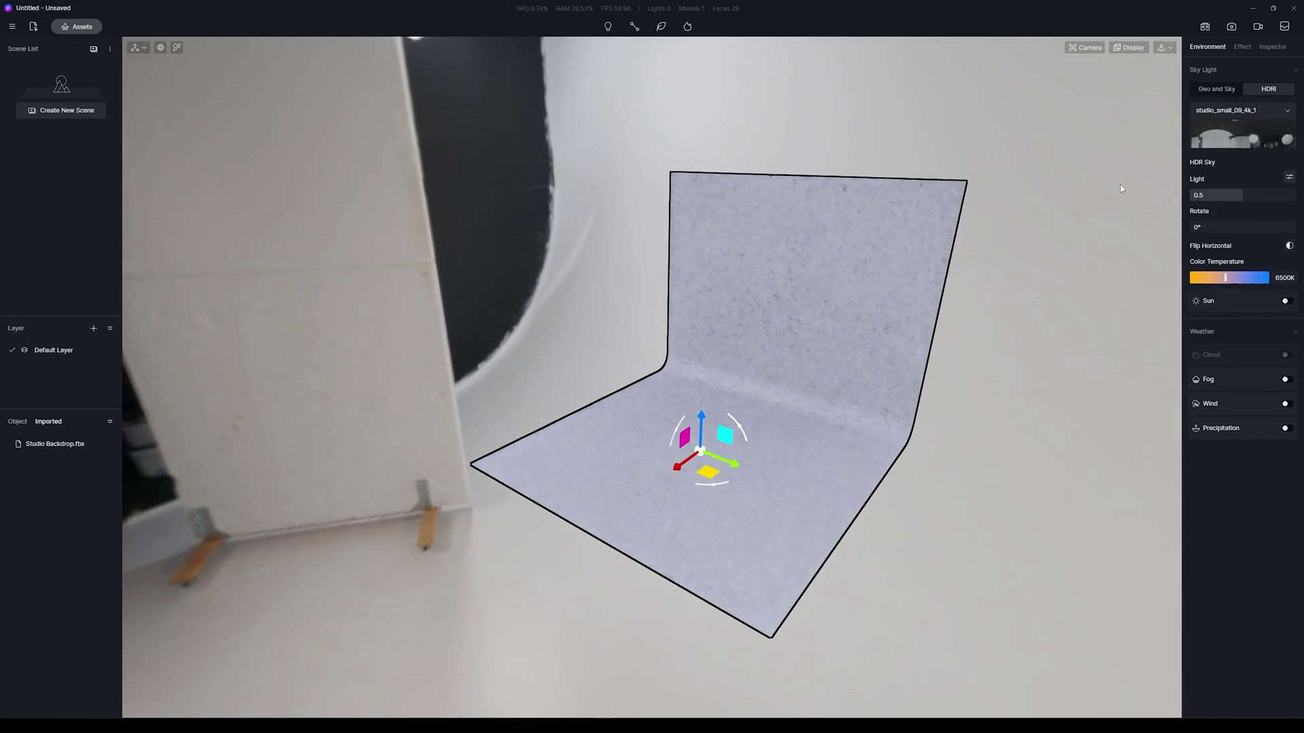
{"action": "right_click_drag", "start_coordinate": [1117, 188], "coordinate": [583, 317]}
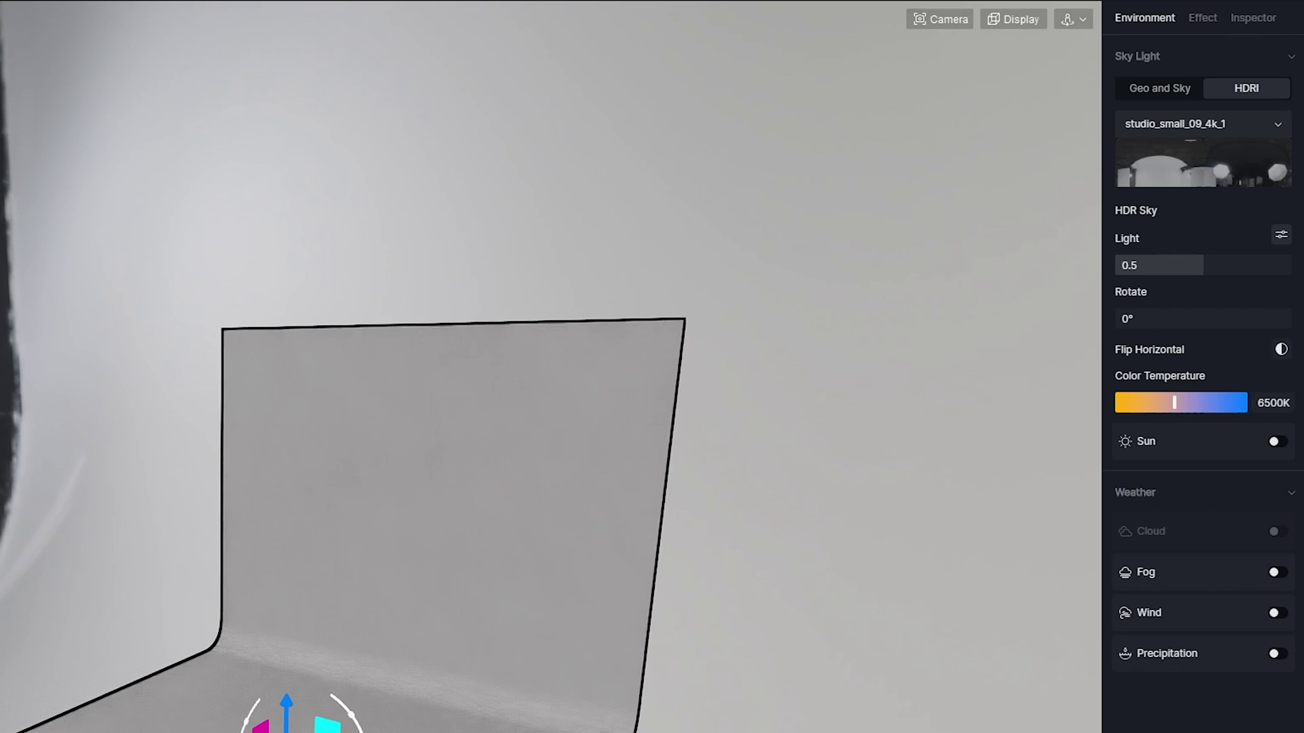
Step: Set the HDRI Skylight strength to 0.1 and Background strength to 0
{"action": "left_click", "coordinate": [1282, 237]}
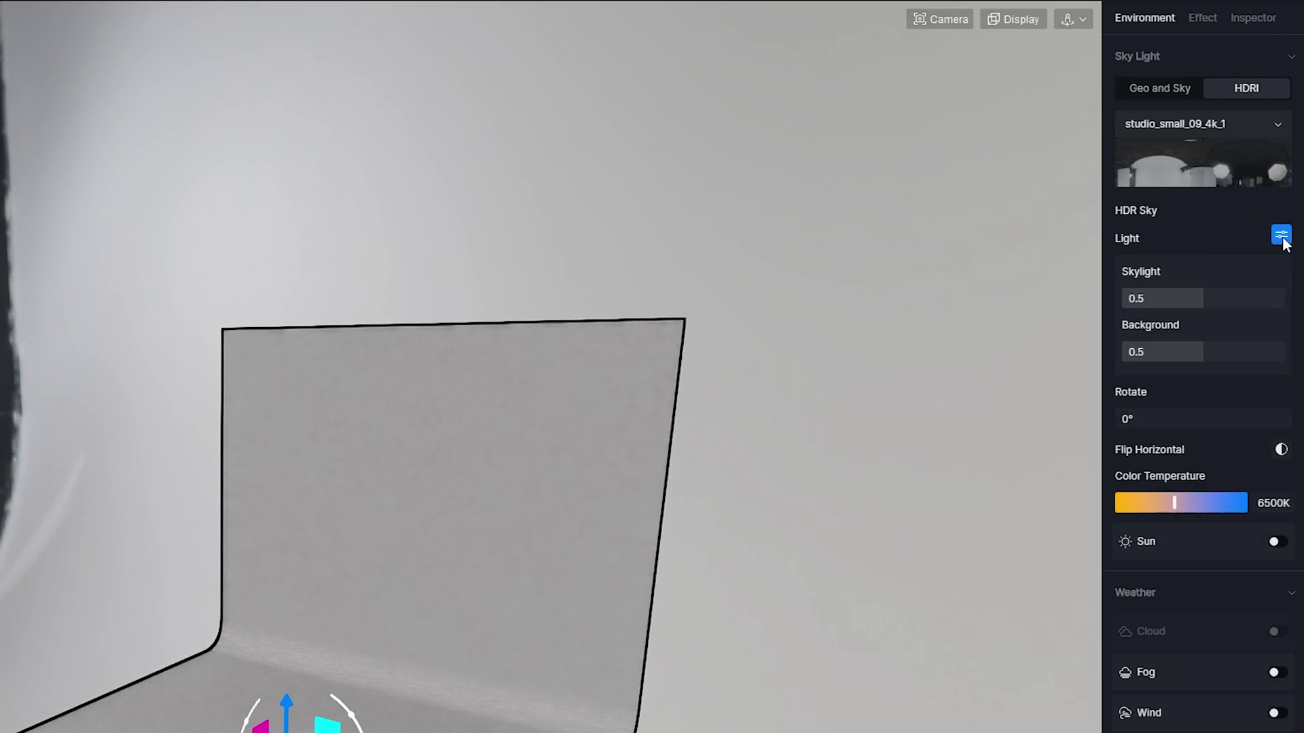
{"action": "left_click", "coordinate": [1227, 297]}
{"action": "type", "text": "0"}
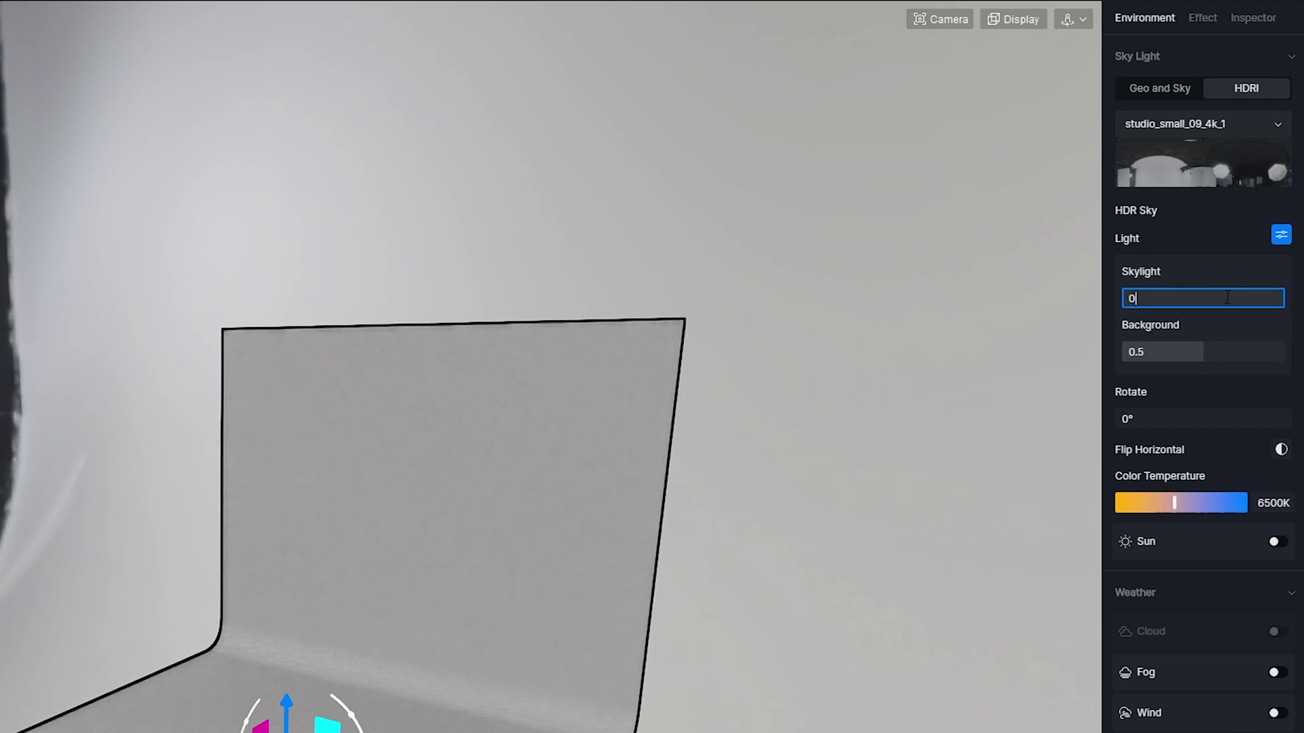
{"action": "type", "text": ".1"}
{"action": "key", "text": "Return"}
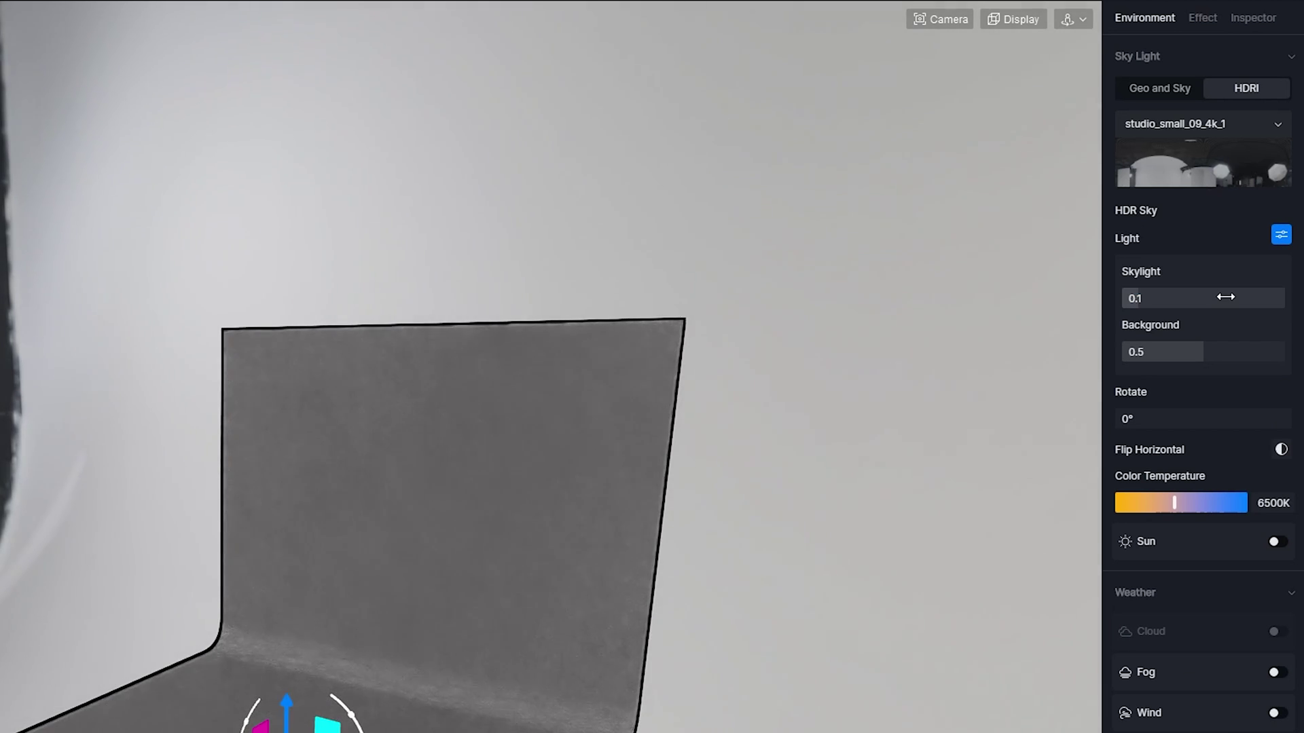
{"action": "left_click", "coordinate": [1203, 356]}
{"action": "type", "text": "0"}
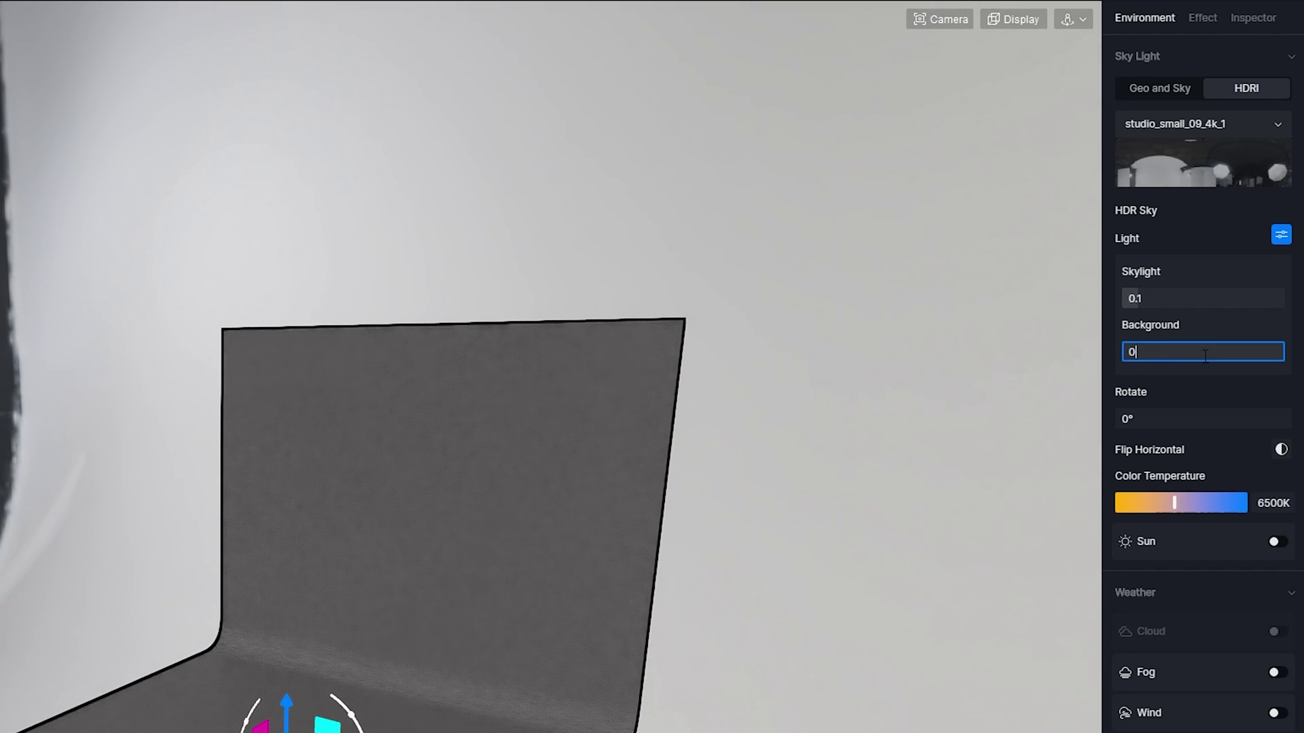
{"action": "key", "text": "Return"}
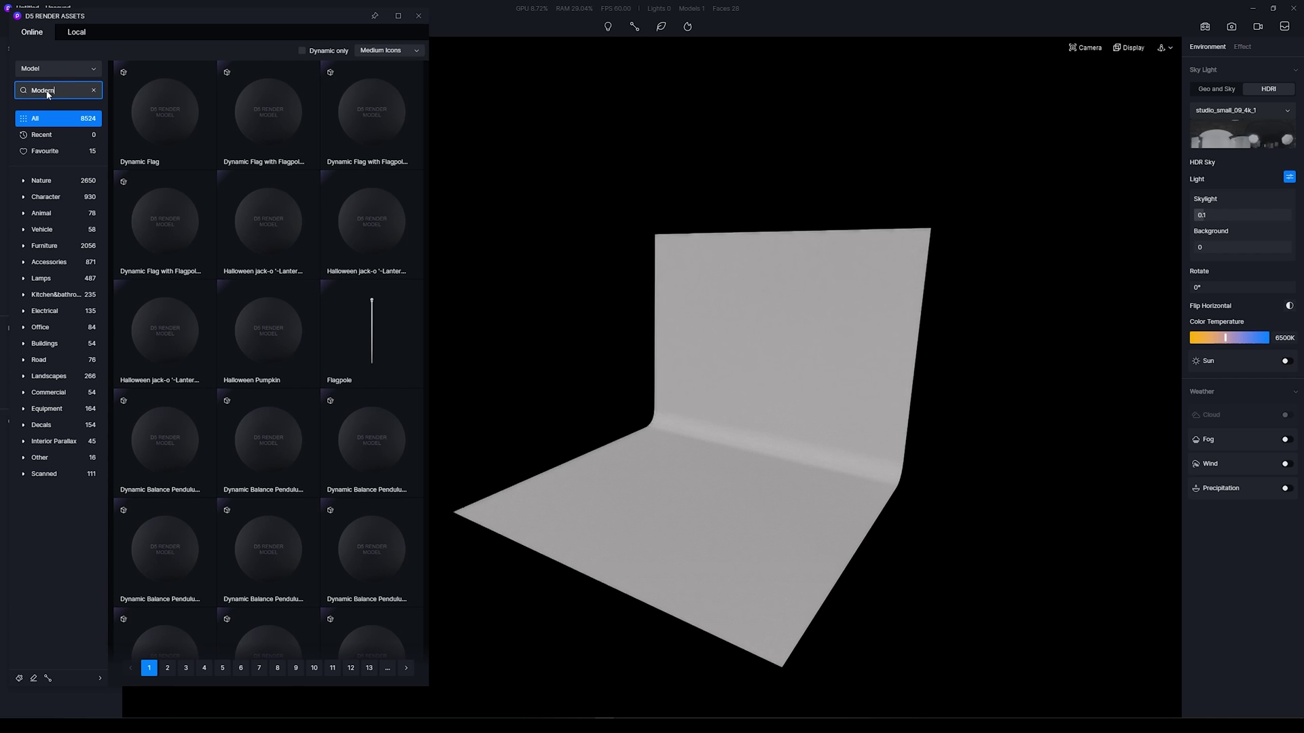
Step: Search assets for 'Modern Leather Dining' and place the chair on the backdrop floor
{"action": "type", "text": "Modern Leather Dining"}
{"action": "key", "text": "Return"}
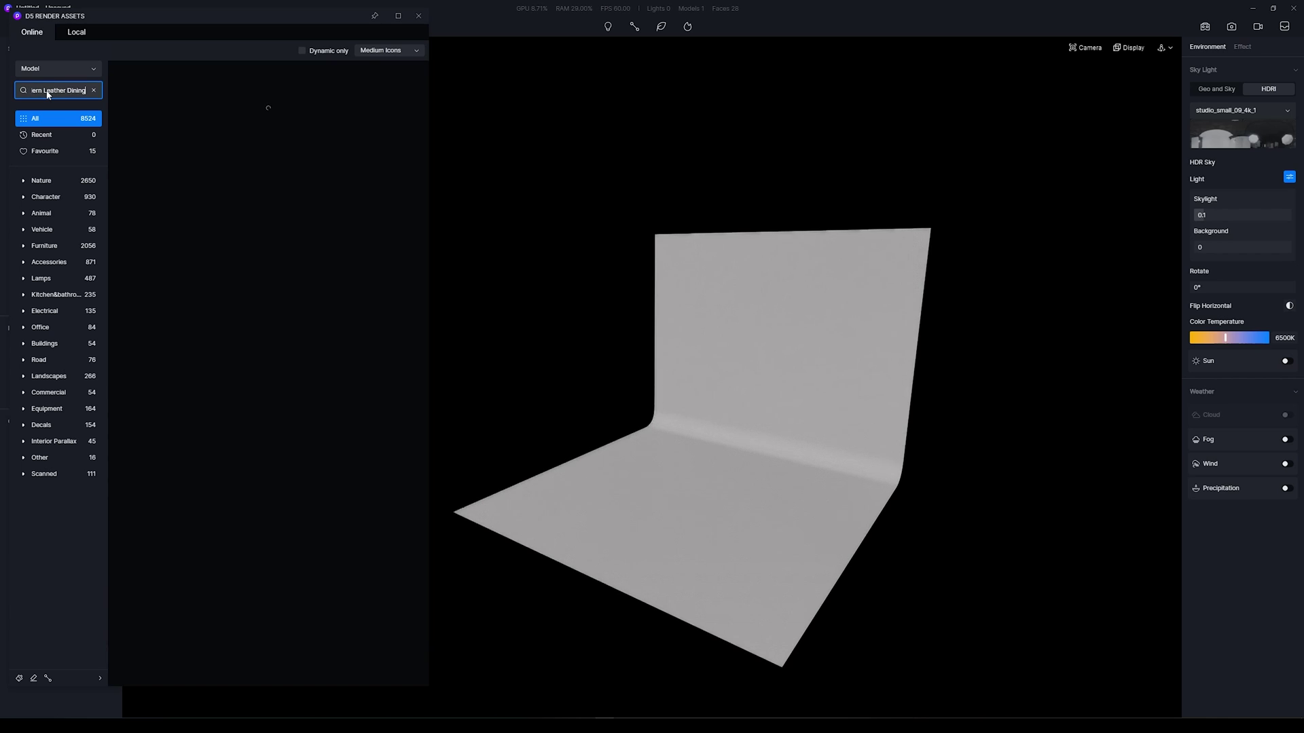
{"action": "left_click", "coordinate": [164, 108]}
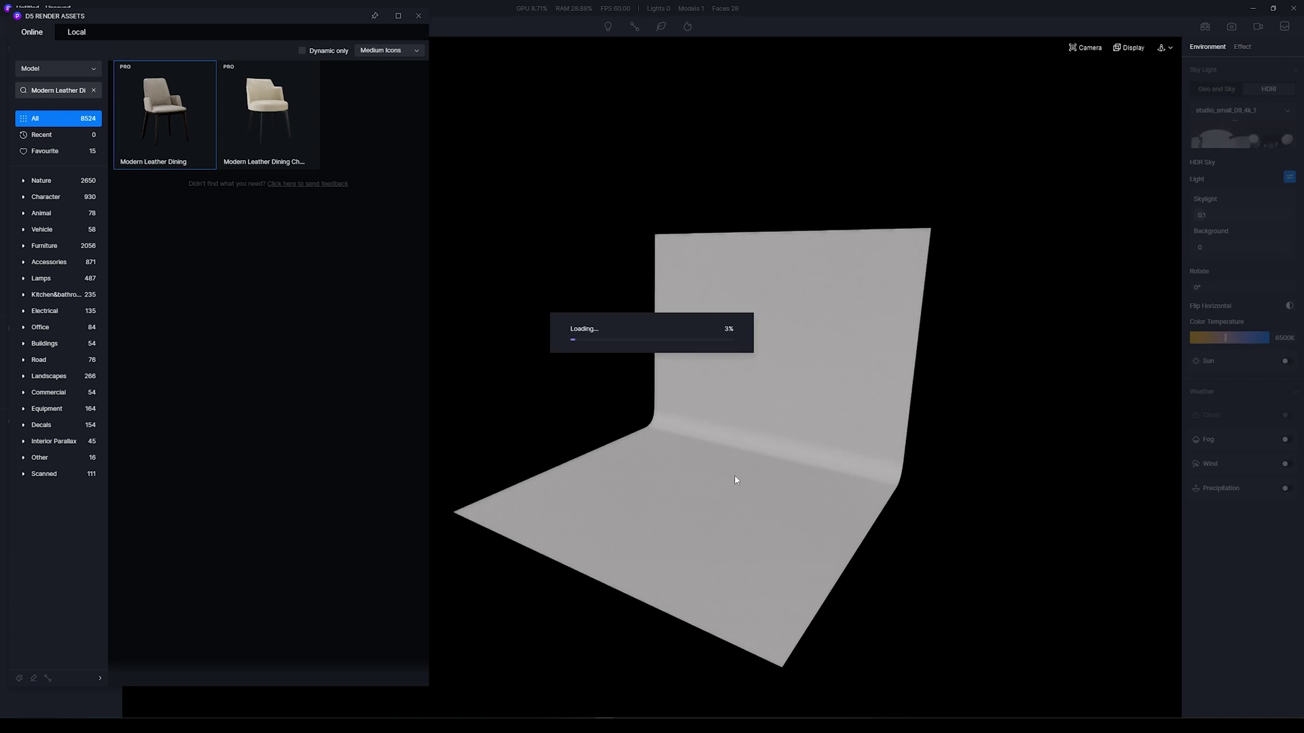
{"action": "left_click", "coordinate": [726, 491]}
Step: Frame the chair and set the camera field of view to 30
{"action": "scroll", "coordinate": [747, 475], "scroll_direction": "up", "scroll_amount": 5}
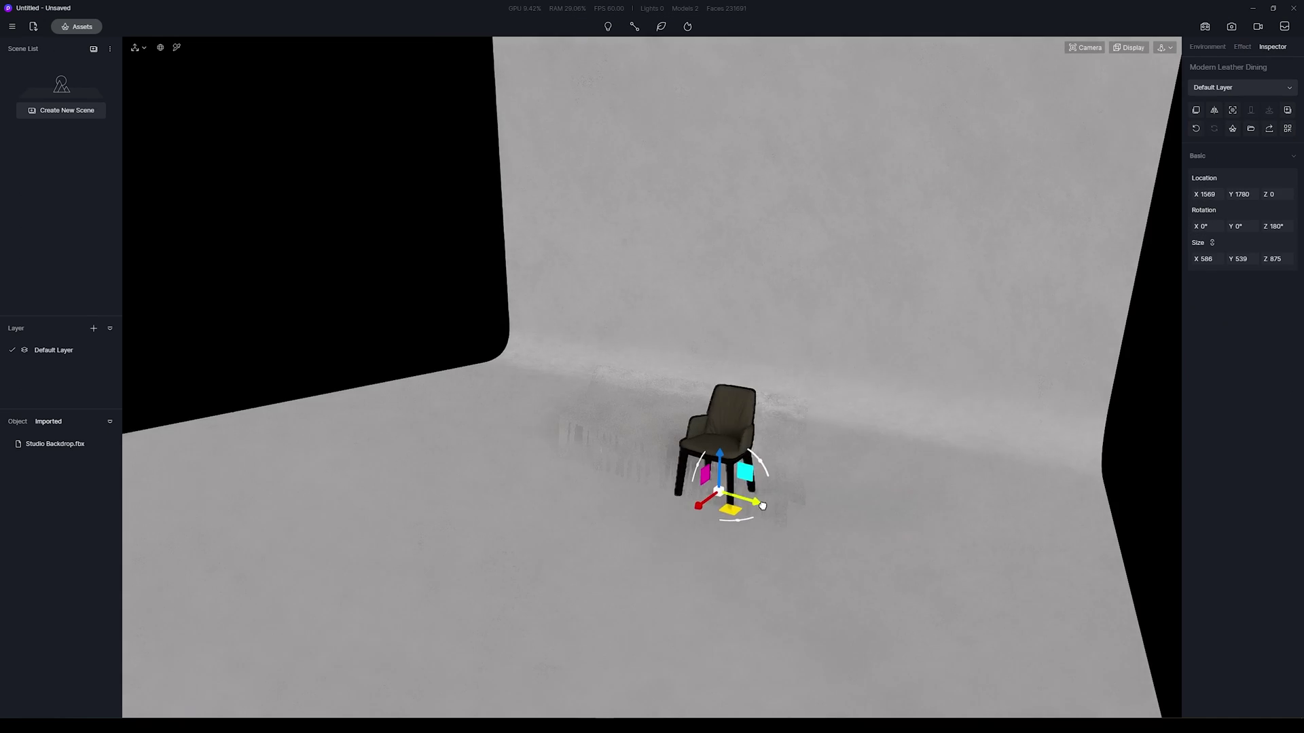
{"action": "left_click", "coordinate": [760, 488]}
{"action": "scroll", "coordinate": [759, 483], "scroll_direction": "up", "scroll_amount": 3}
{"action": "left_click", "coordinate": [701, 417]}
{"action": "scroll", "coordinate": [723, 543], "scroll_direction": "up", "scroll_amount": 3}
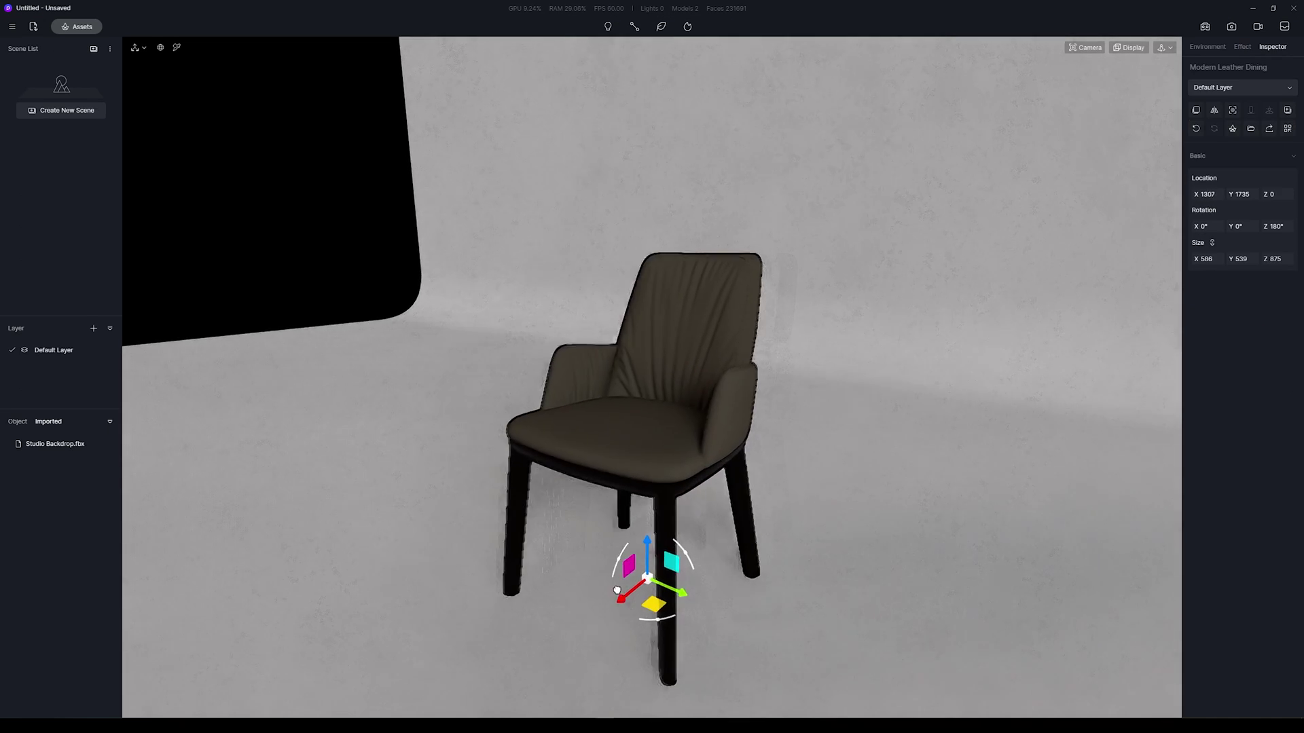
{"action": "scroll", "coordinate": [859, 499], "scroll_direction": "down", "scroll_amount": 3}
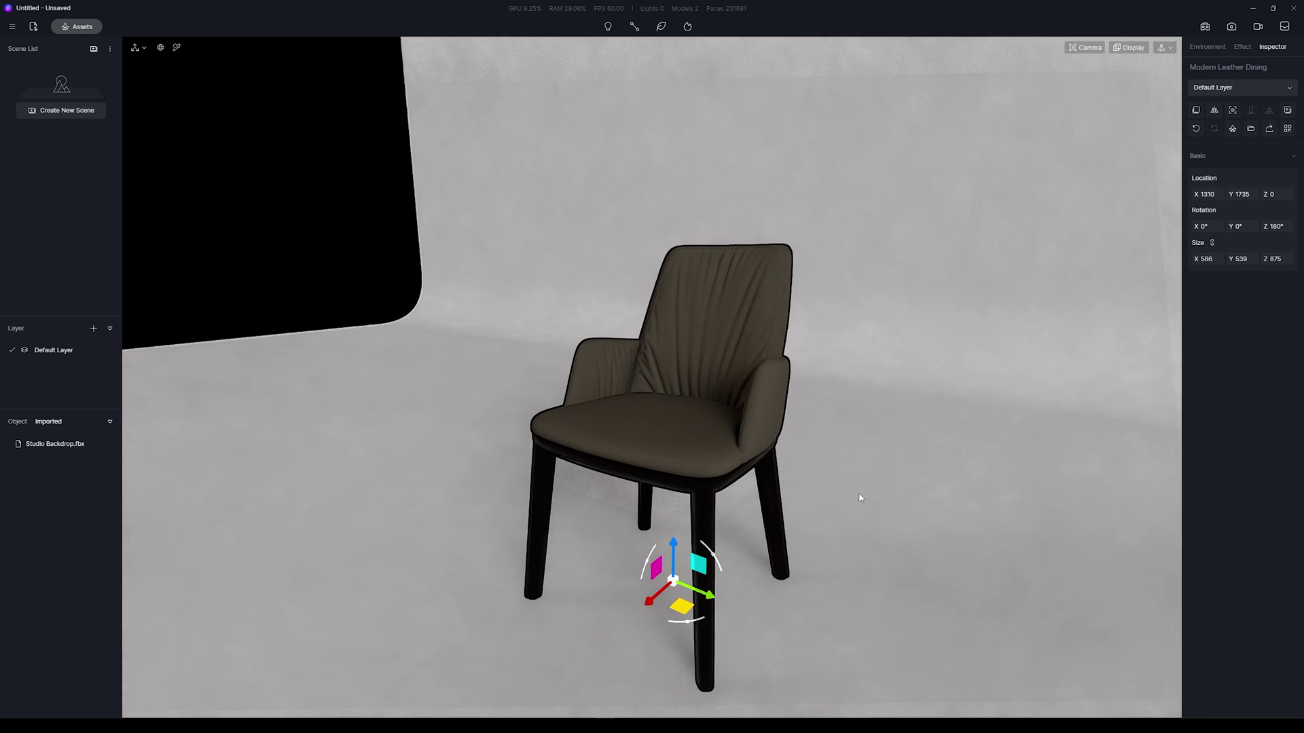
{"action": "left_click", "coordinate": [1088, 48]}
{"action": "left_click", "coordinate": [1090, 117]}
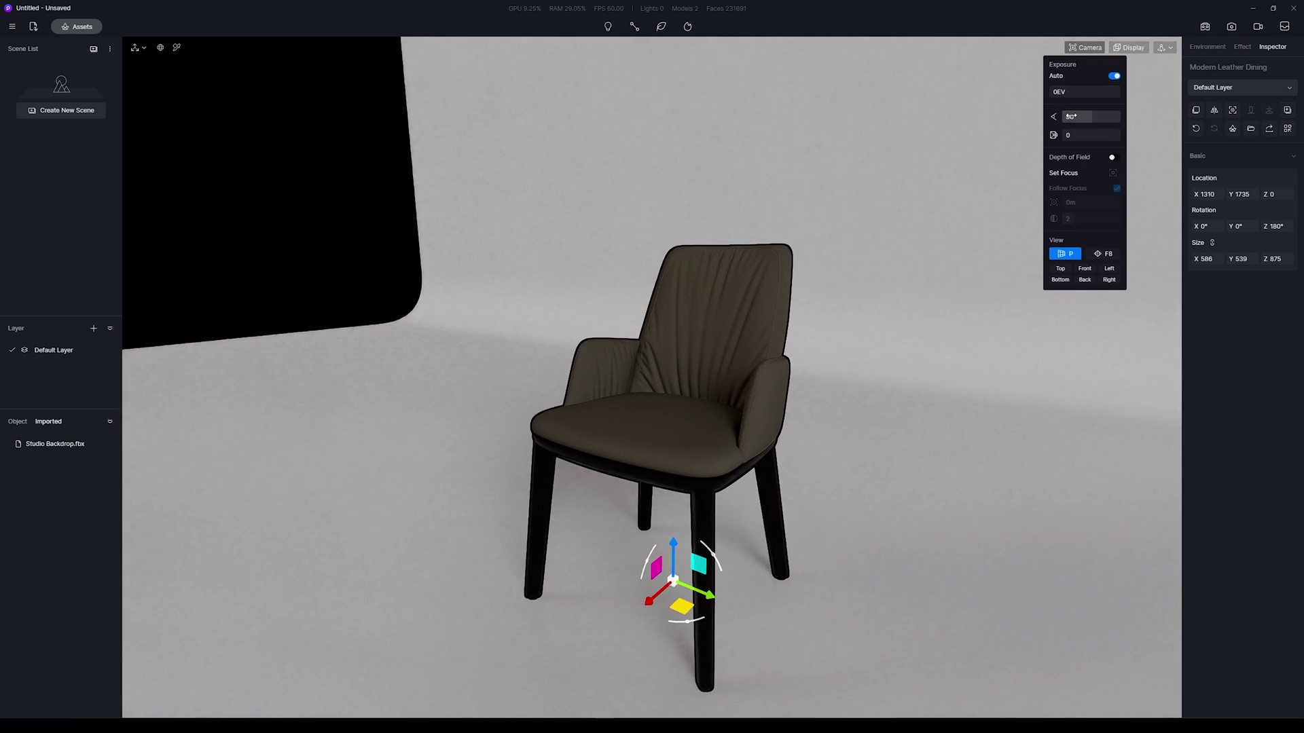
{"action": "type", "text": "30"}
{"action": "key", "text": "Return"}
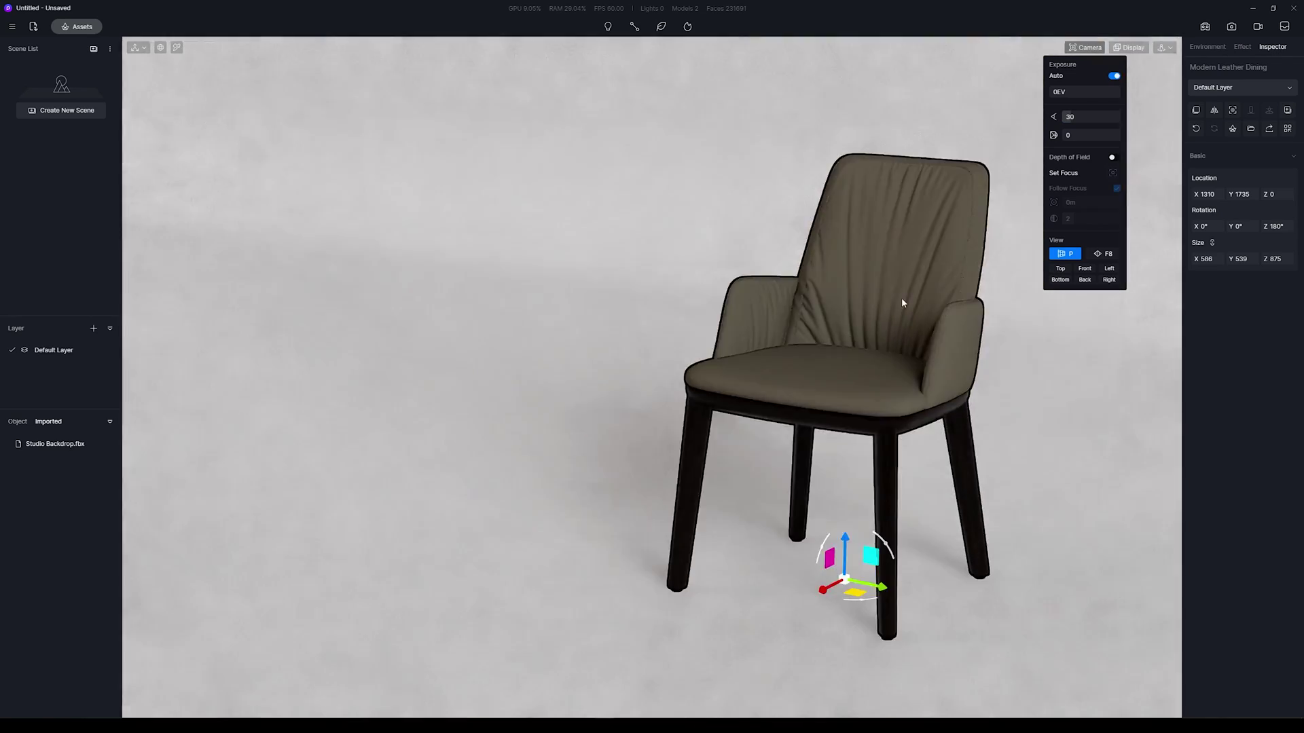
{"action": "left_click", "coordinate": [897, 305]}
{"action": "key", "text": "Escape"}
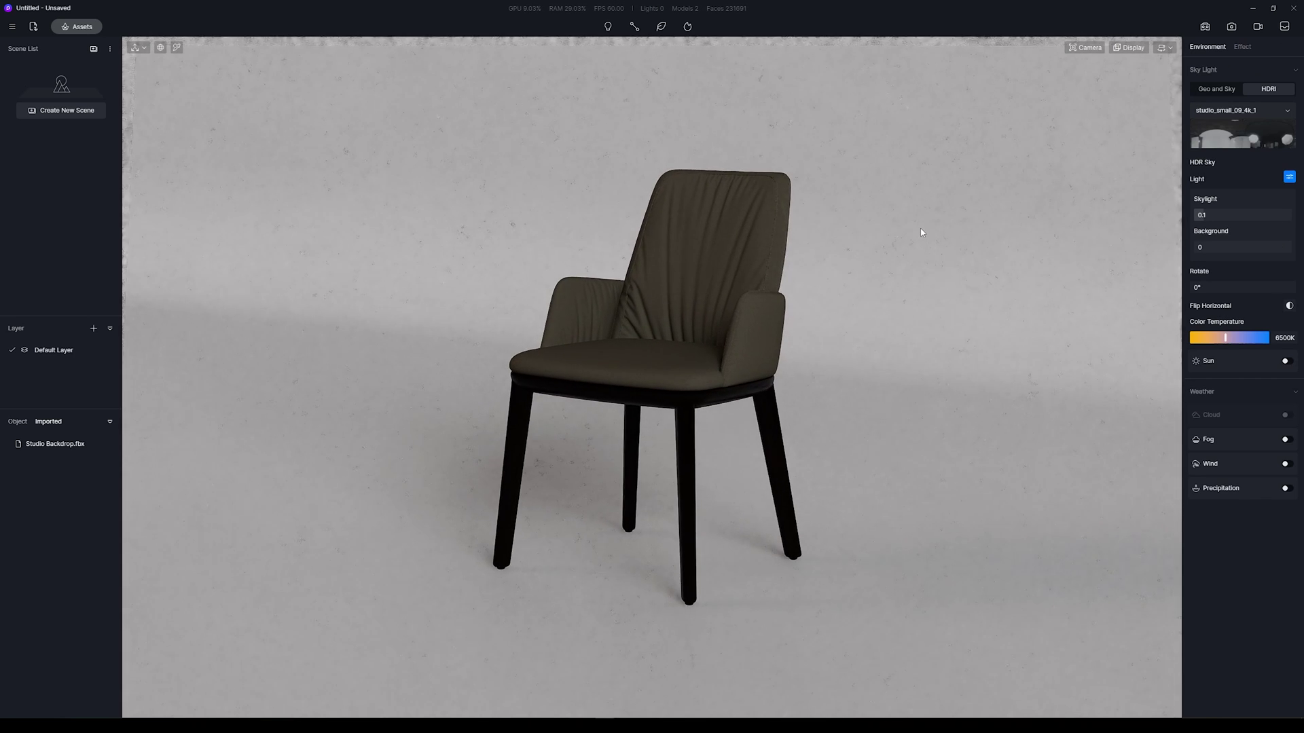
Step: Apply two-point perspective, turn off auto exposure, and save the view as Scene 1
{"action": "key", "text": "F8"}
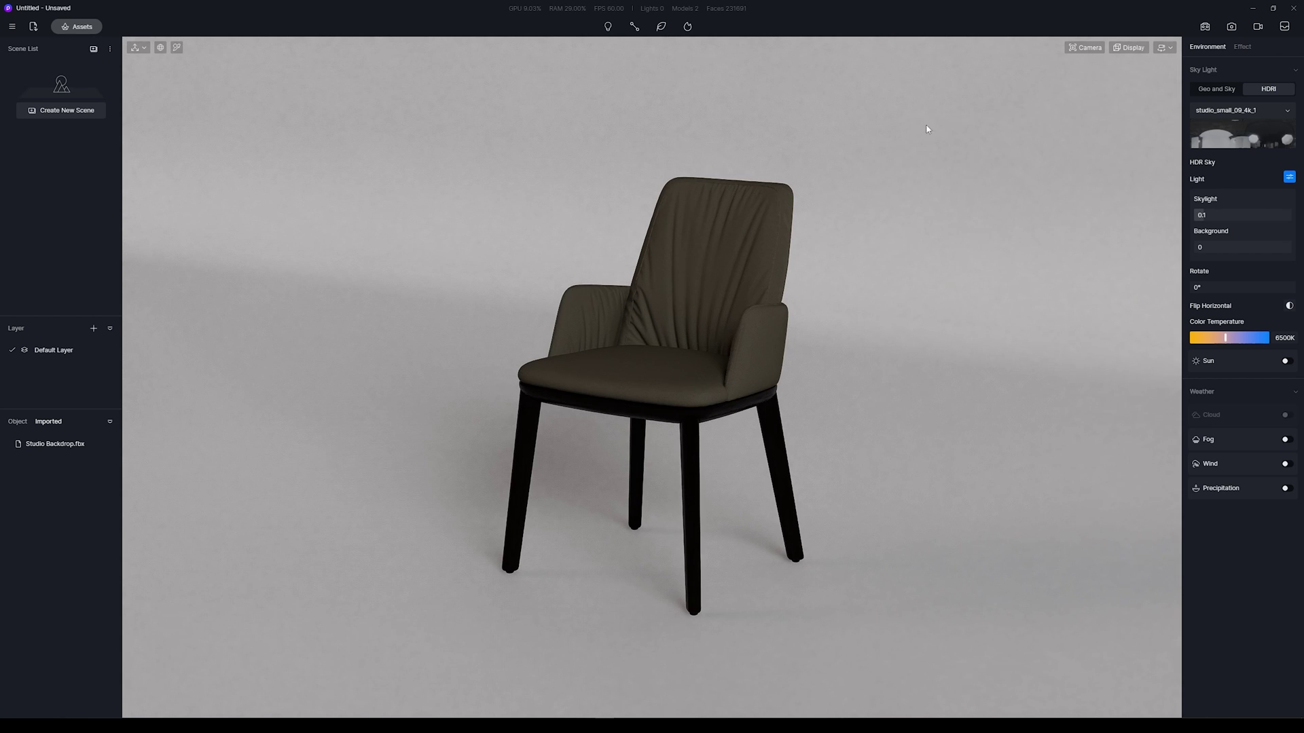
{"action": "left_click", "coordinate": [1084, 48]}
{"action": "left_click", "coordinate": [1114, 77]}
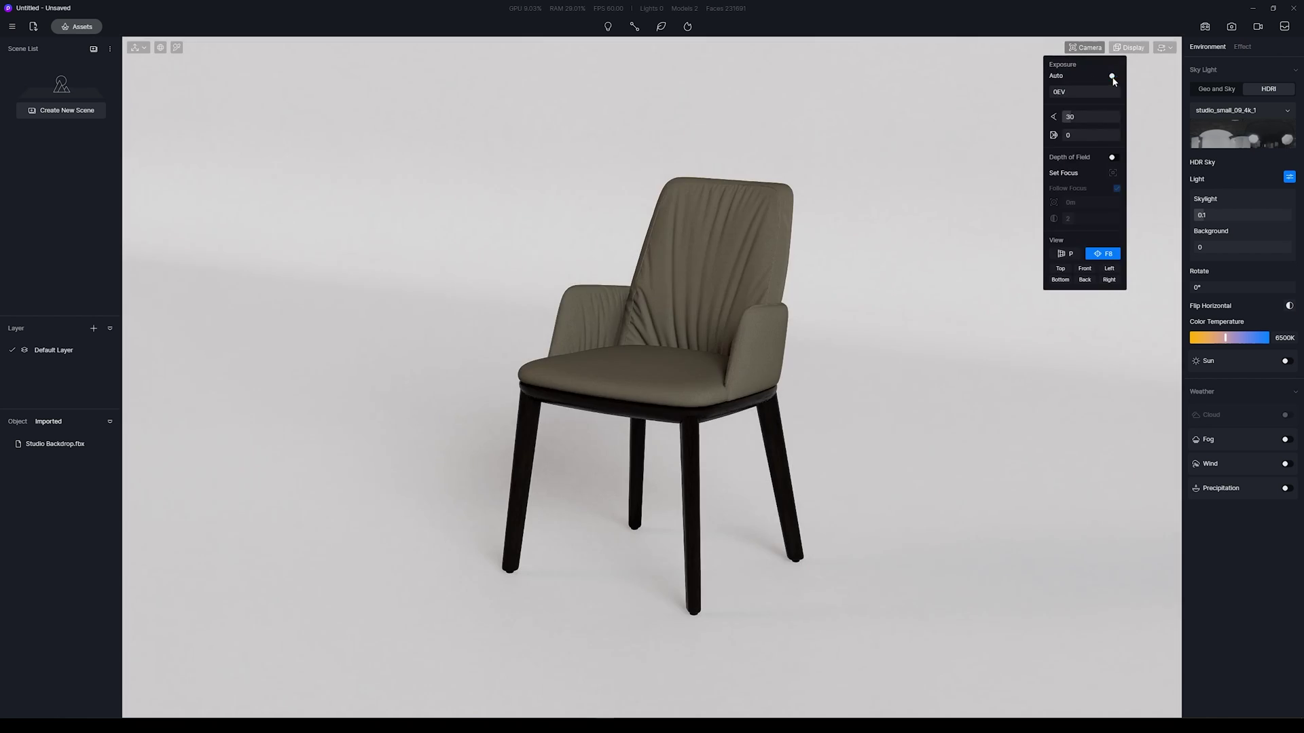
{"action": "left_click", "coordinate": [1083, 48]}
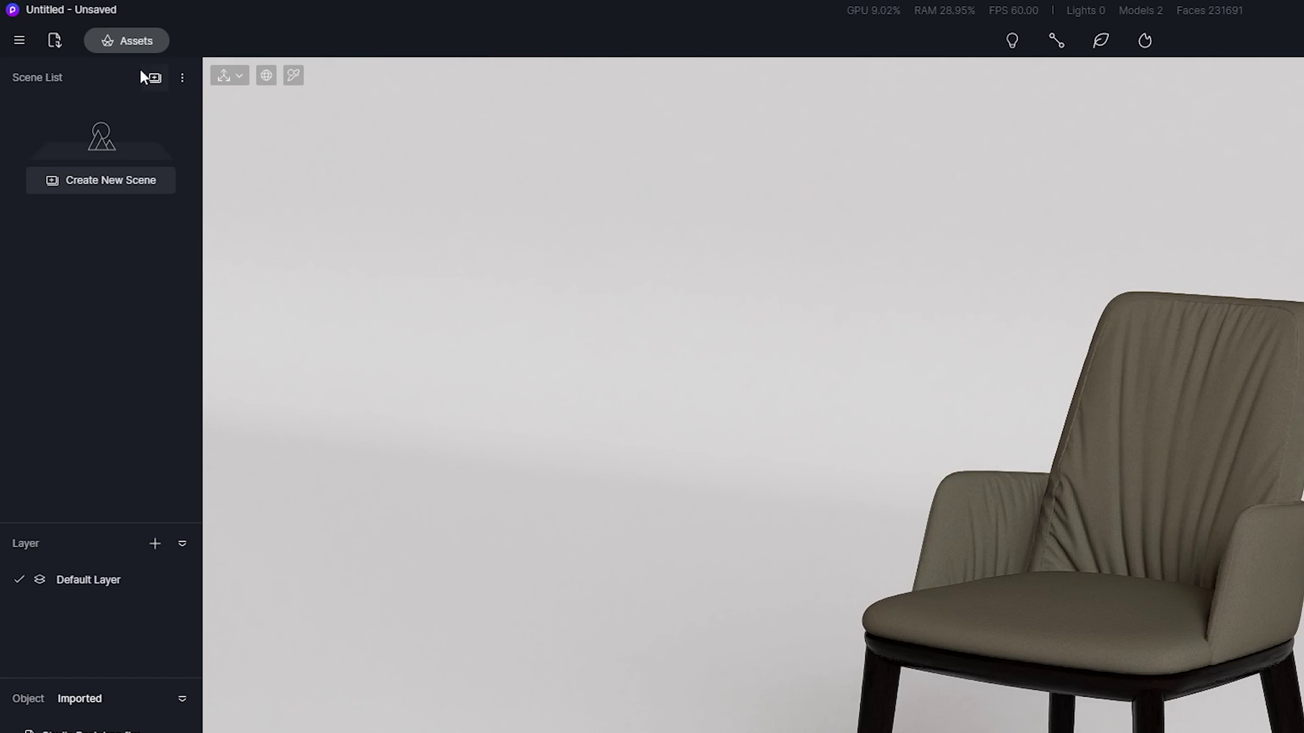
{"action": "left_click", "coordinate": [155, 78]}
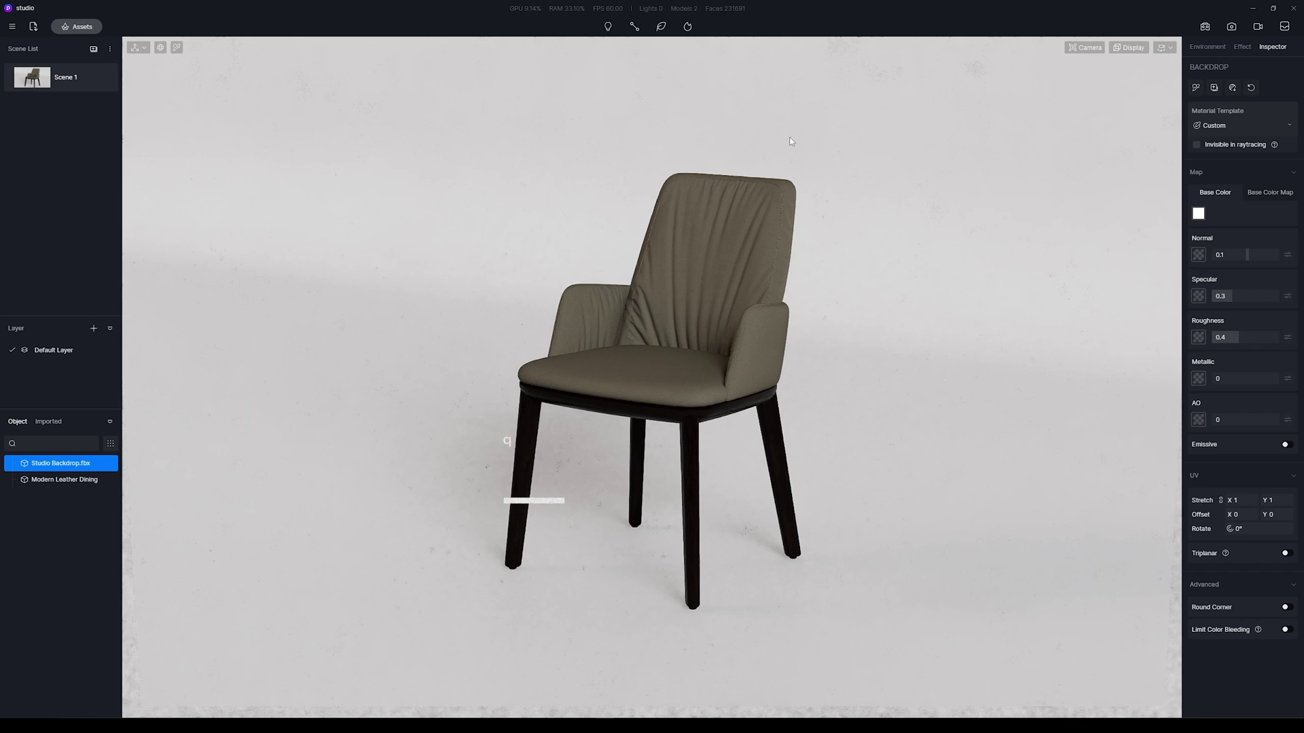
Step: Pick the backdrop material and set its base colour to sage green hex 7e8b7a
{"action": "key", "text": "i"}
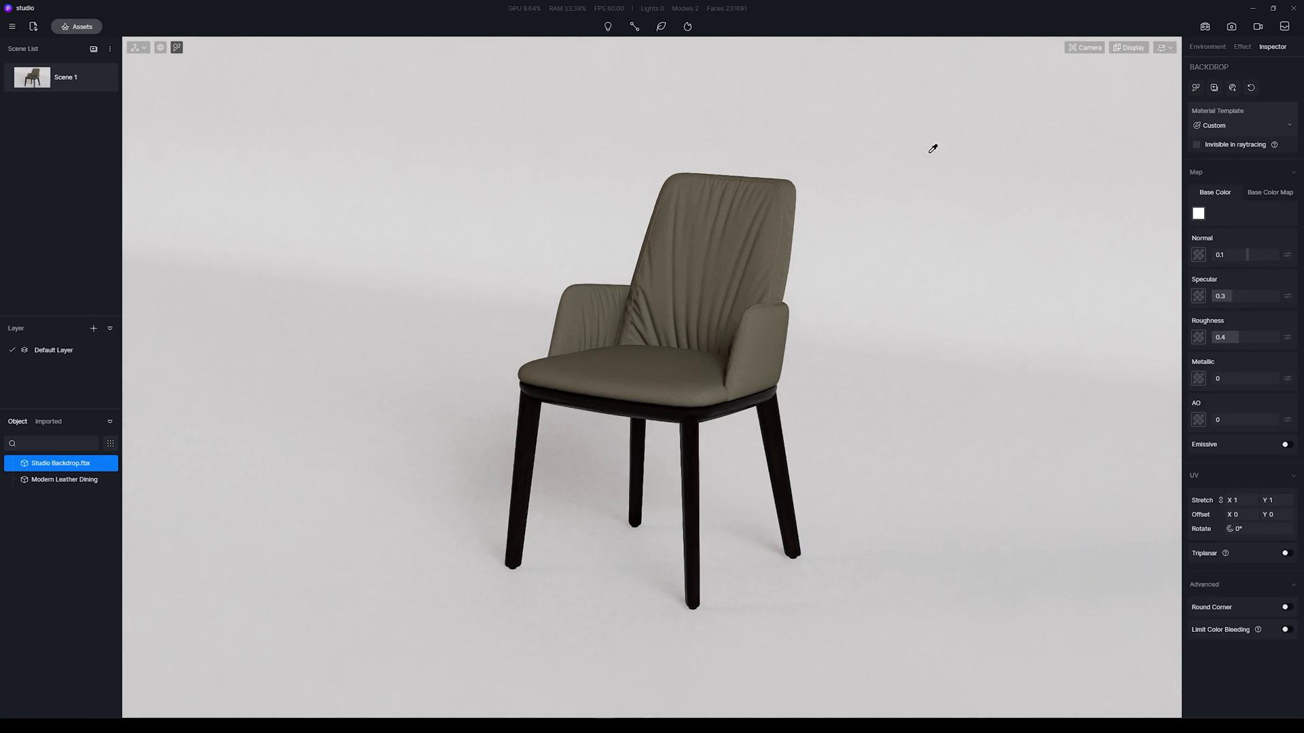
{"action": "left_click", "coordinate": [1199, 214]}
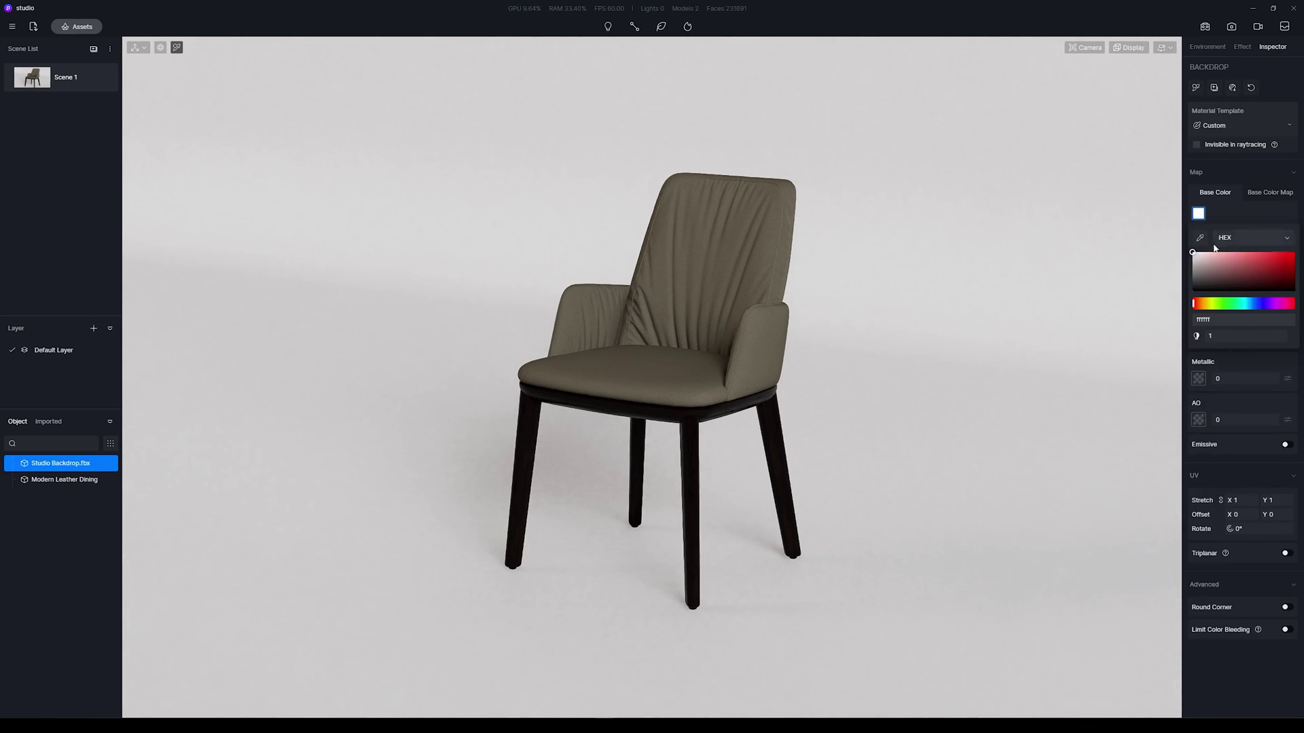
{"action": "left_click_drag", "start_coordinate": [1217, 279], "coordinate": [1252, 305]}
{"action": "left_click", "coordinate": [1249, 305]}
{"action": "double_click", "coordinate": [1214, 320]}
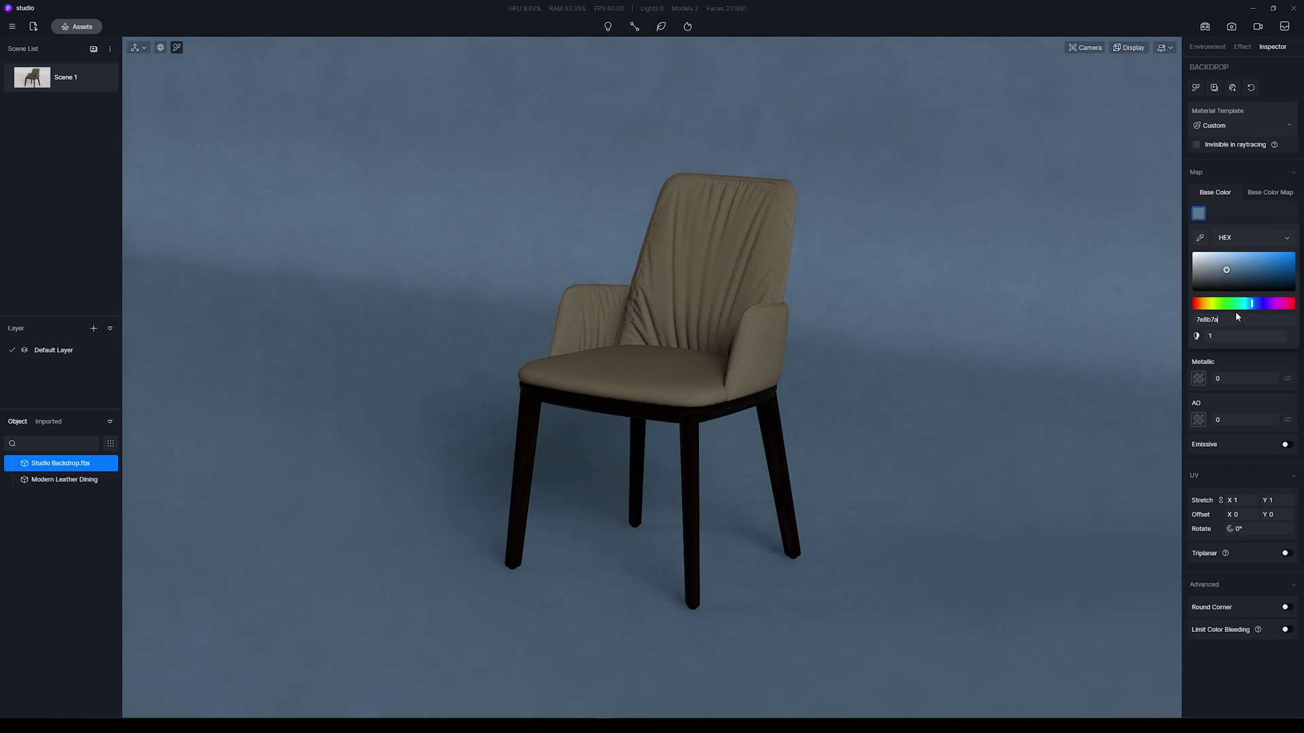
{"action": "key", "text": "Return"}
{"action": "left_click", "coordinate": [1232, 201]}
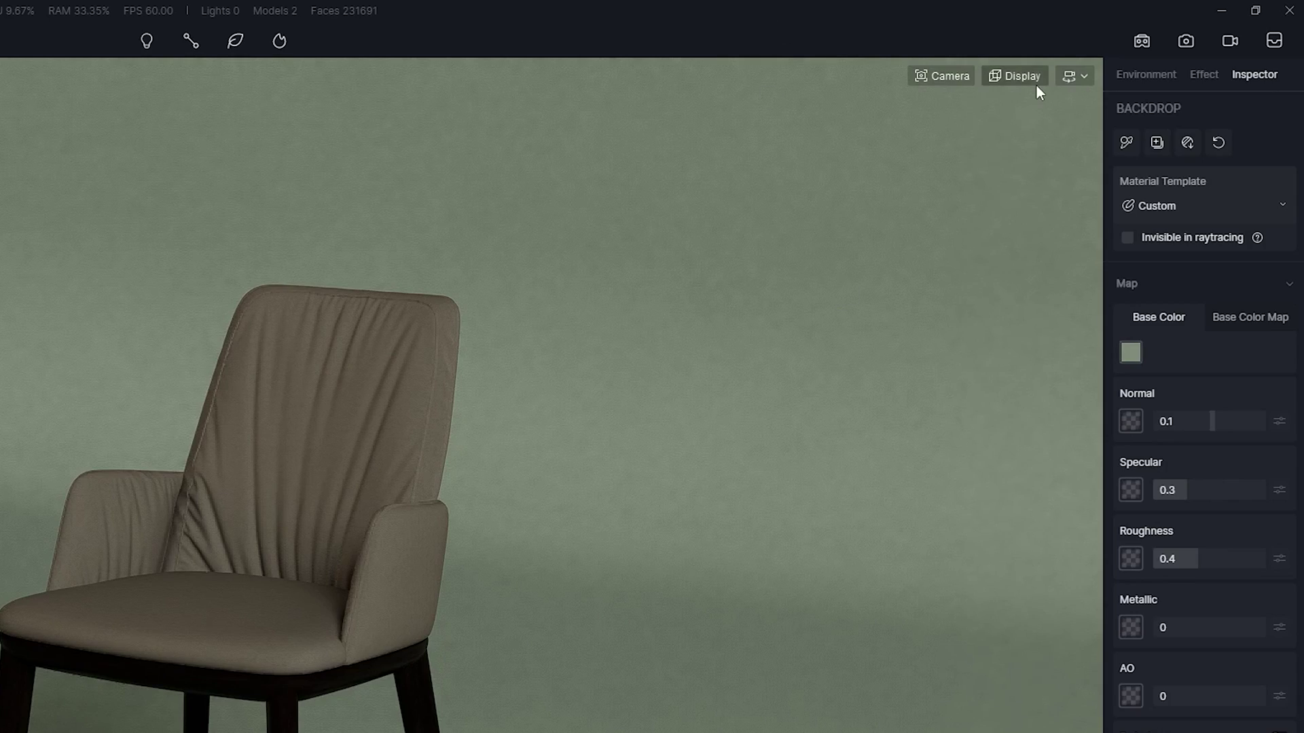
Step: Set post-processing Exposure to -0.2, Contrast to 0.1 and Bloom to 0.19
{"action": "left_click", "coordinate": [1206, 68]}
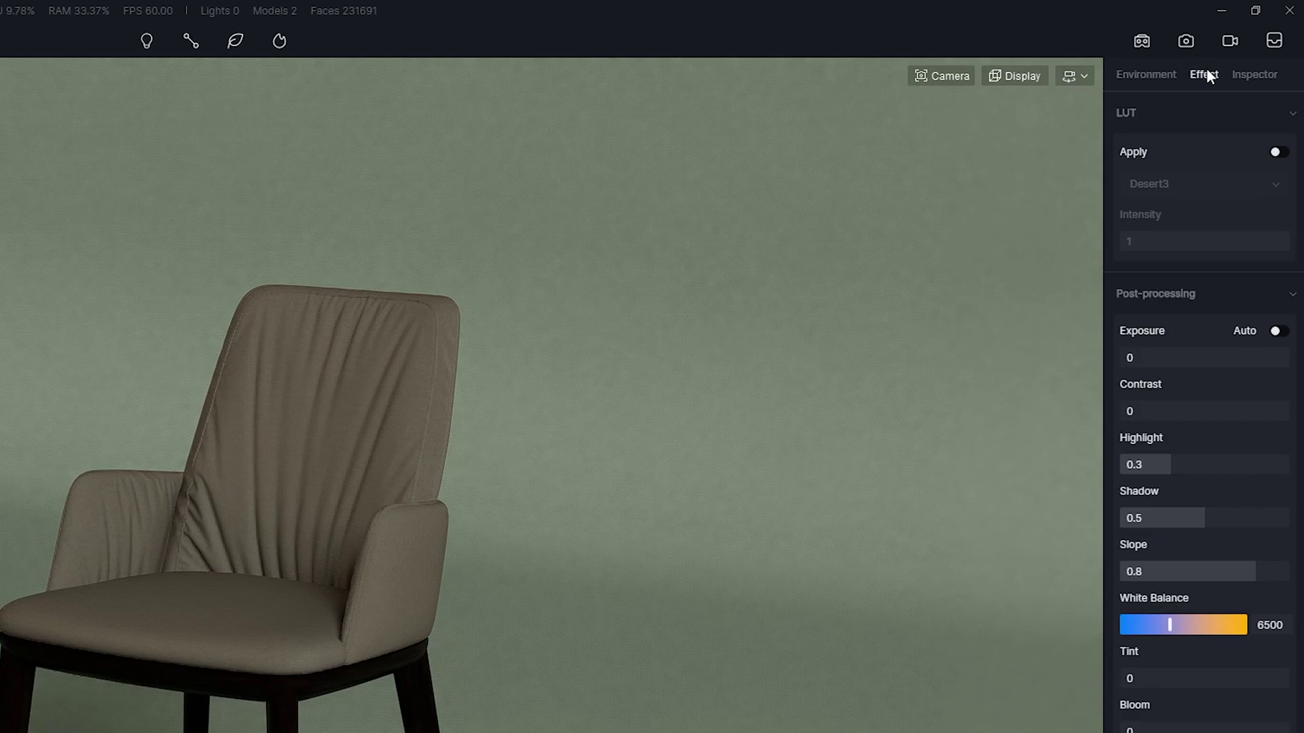
{"action": "left_click", "coordinate": [1147, 358]}
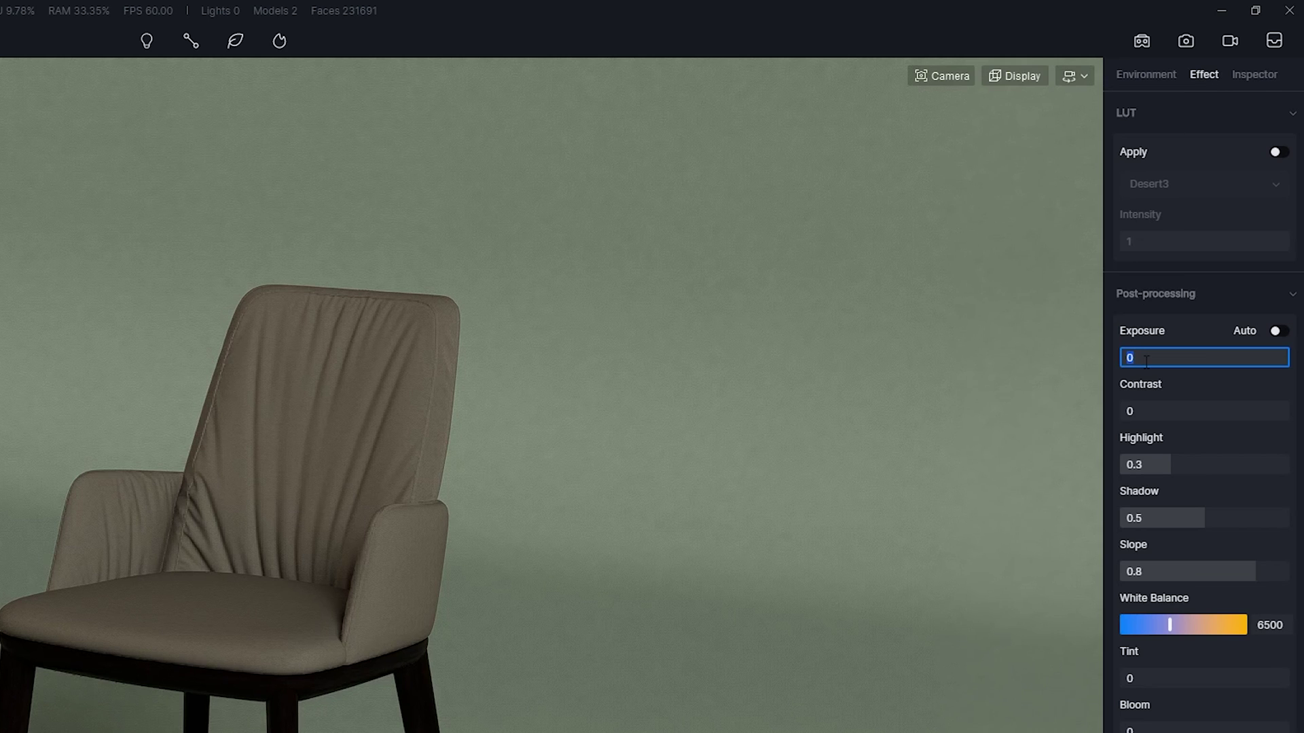
{"action": "type", "text": "-0.2"}
{"action": "key", "text": "Return"}
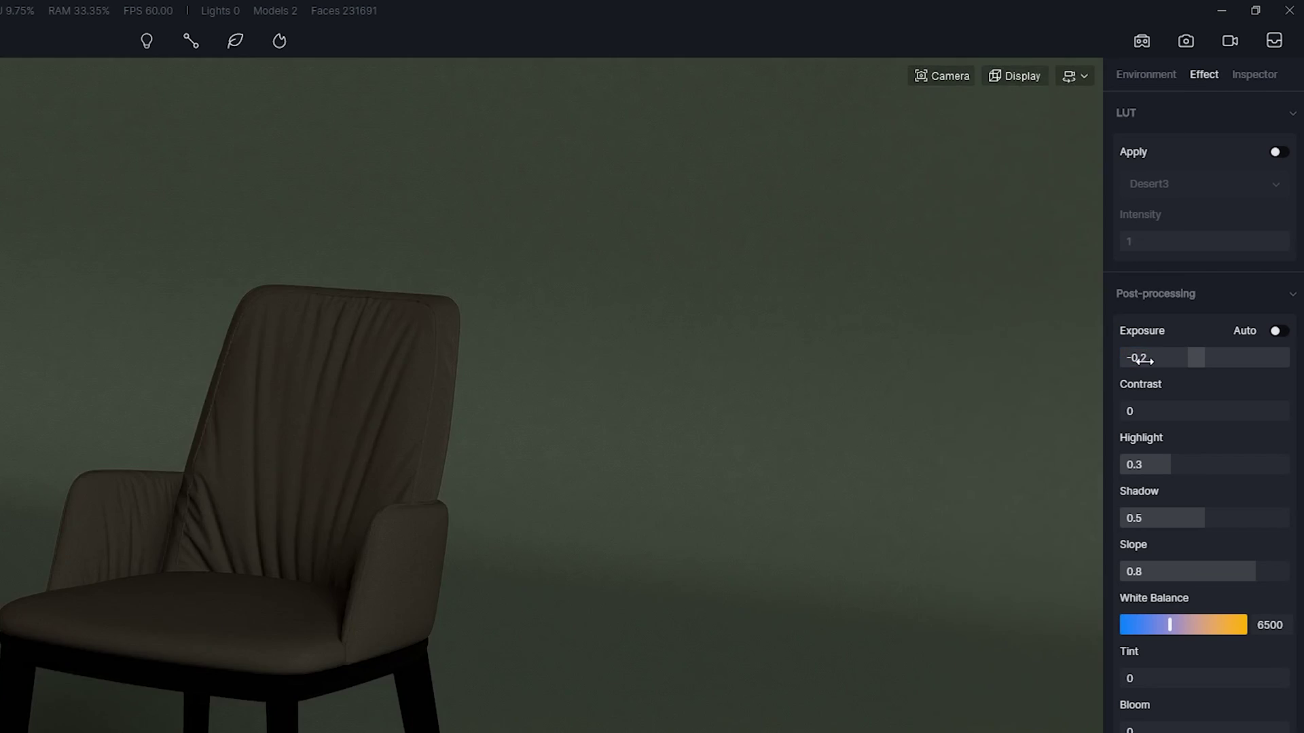
{"action": "left_click", "coordinate": [1183, 409]}
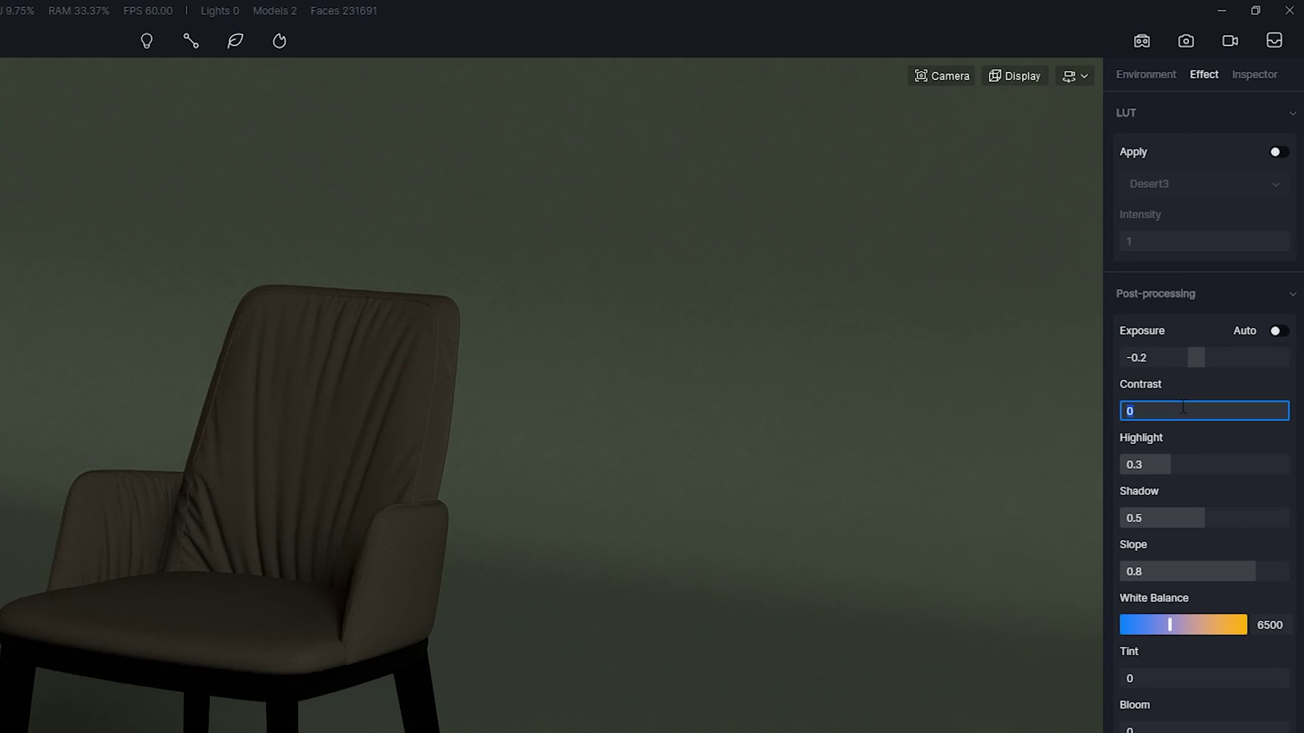
{"action": "type", "text": "0.1"}
{"action": "key", "text": "Return"}
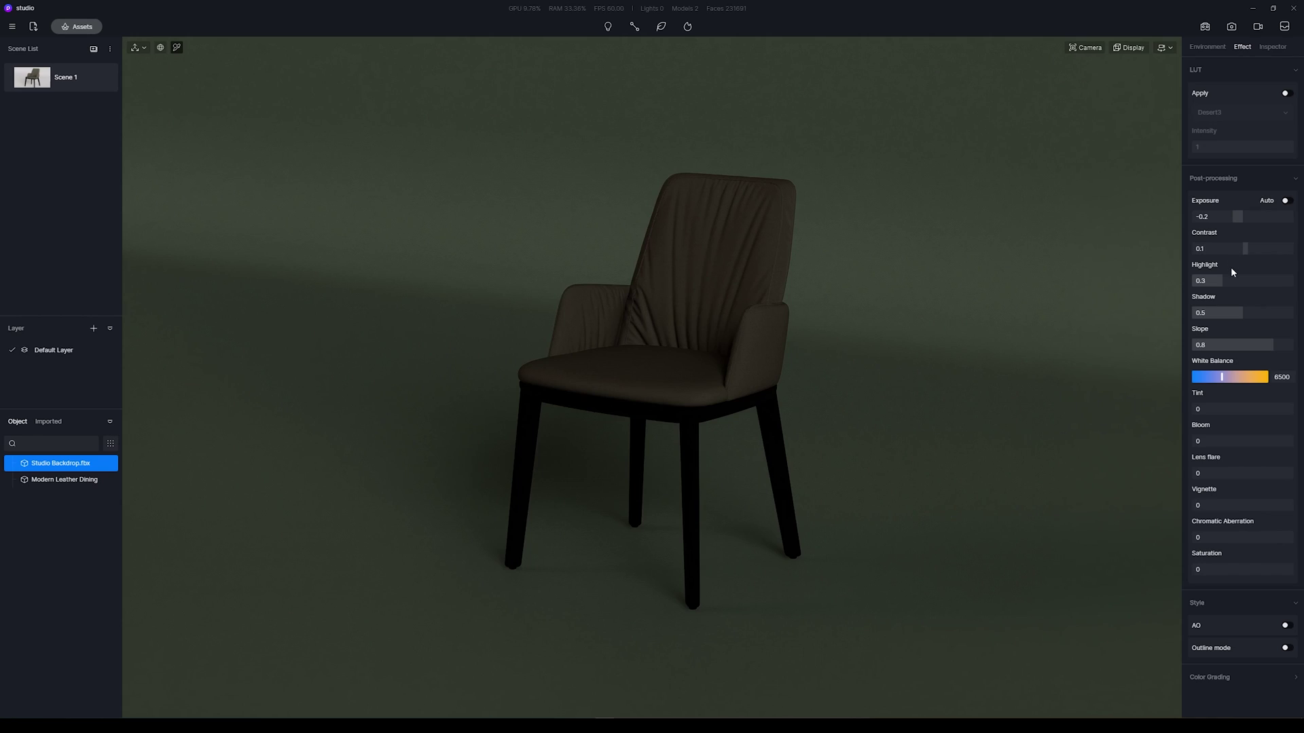
{"action": "left_click", "coordinate": [1249, 441]}
{"action": "type", "text": "0.19"}
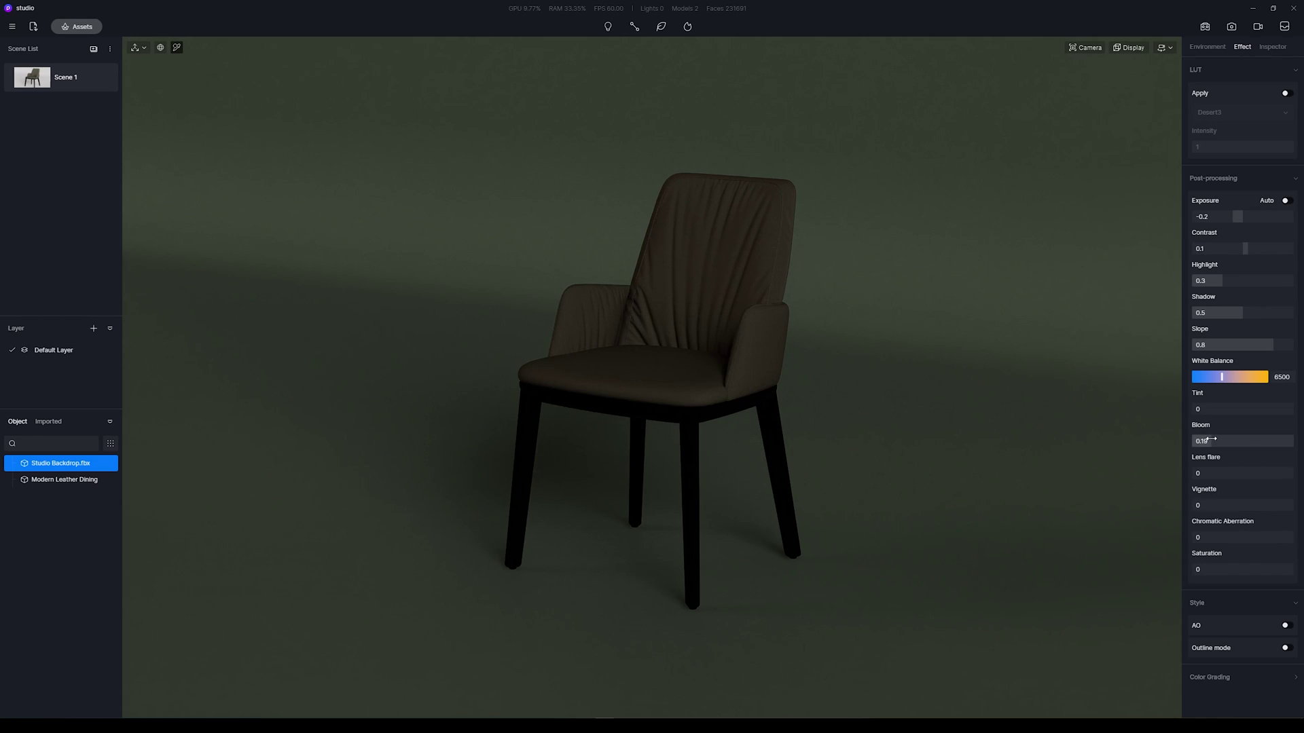
{"action": "key", "text": "Return"}
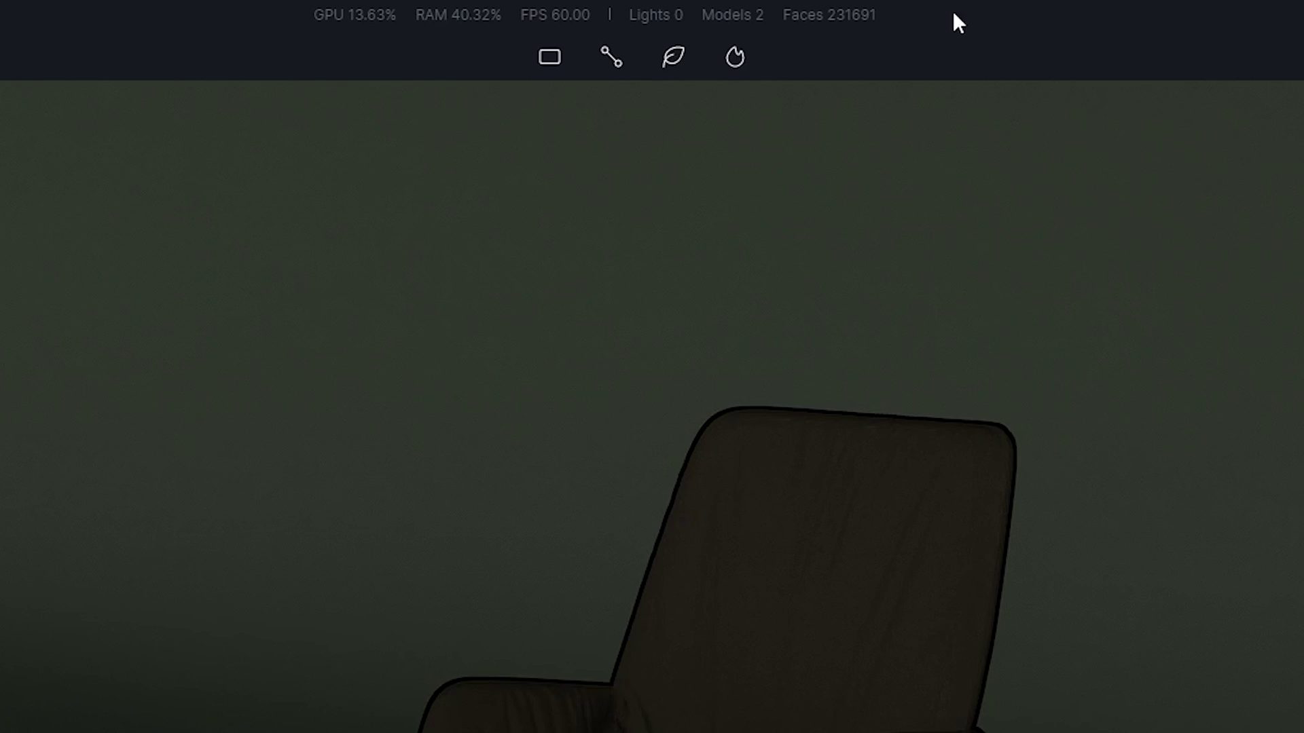
Step: Add a rect light and, in top view, move it beside the chair and turn it inward
{"action": "left_click", "coordinate": [565, 54]}
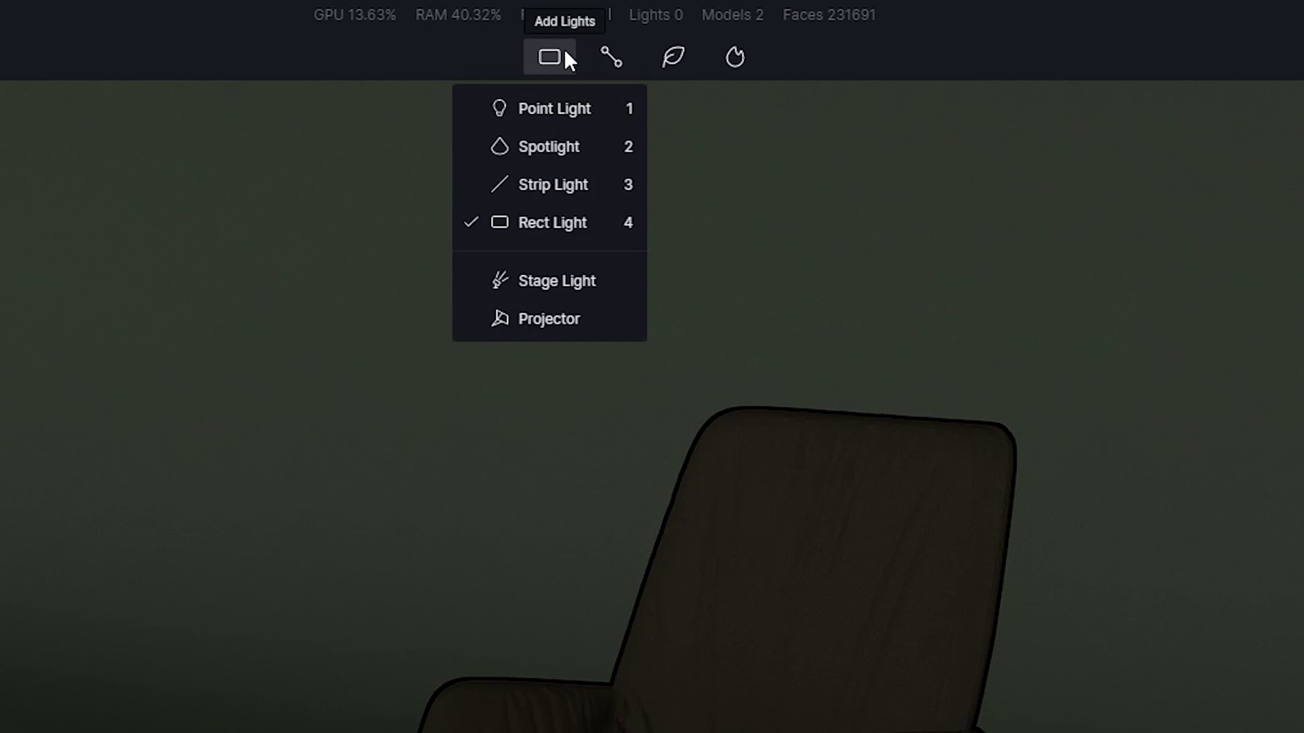
{"action": "left_click", "coordinate": [557, 225]}
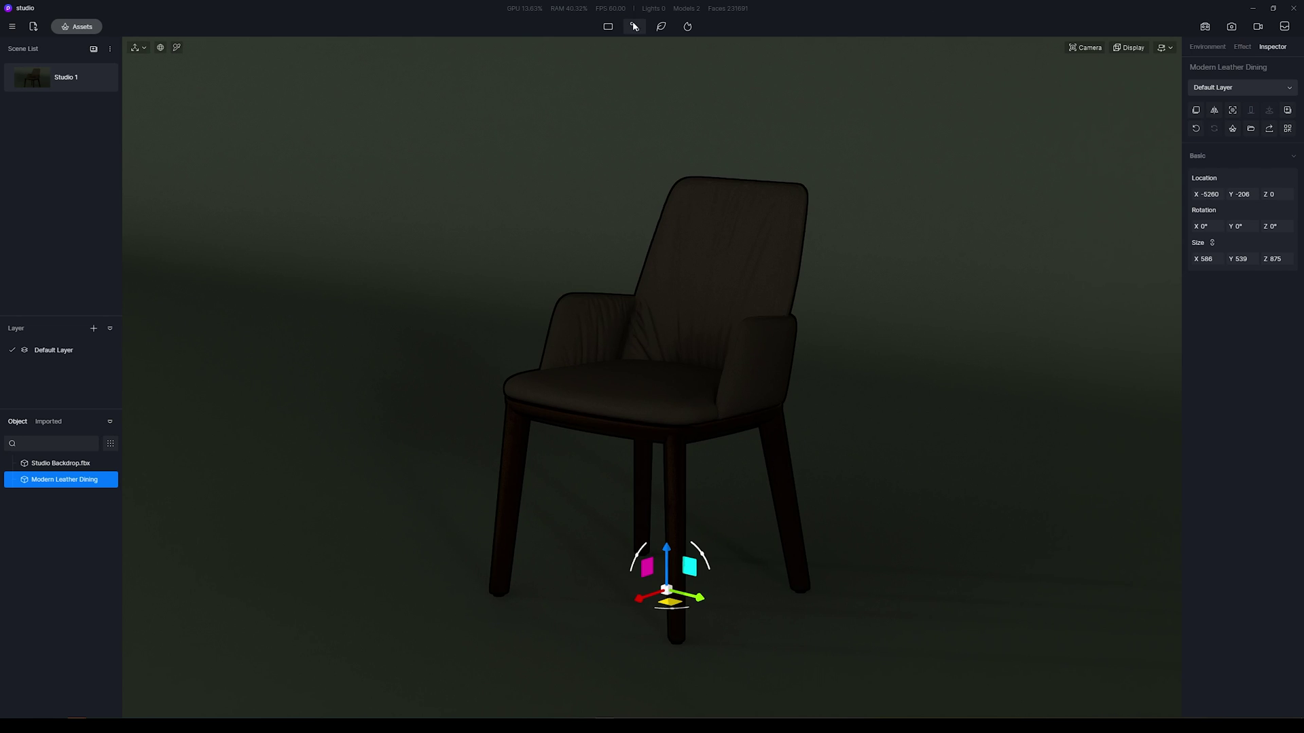
{"action": "left_click", "coordinate": [615, 26]}
{"action": "left_click", "coordinate": [609, 98]}
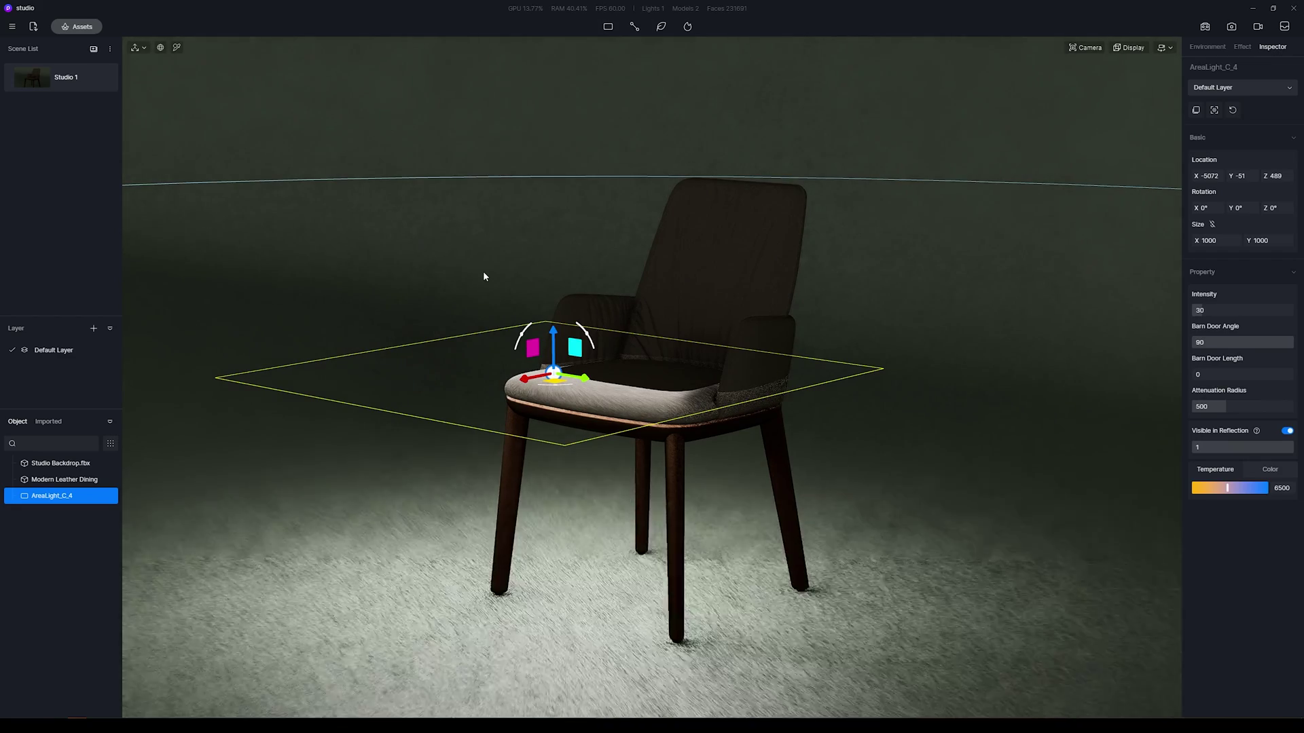
{"action": "key", "text": "t"}
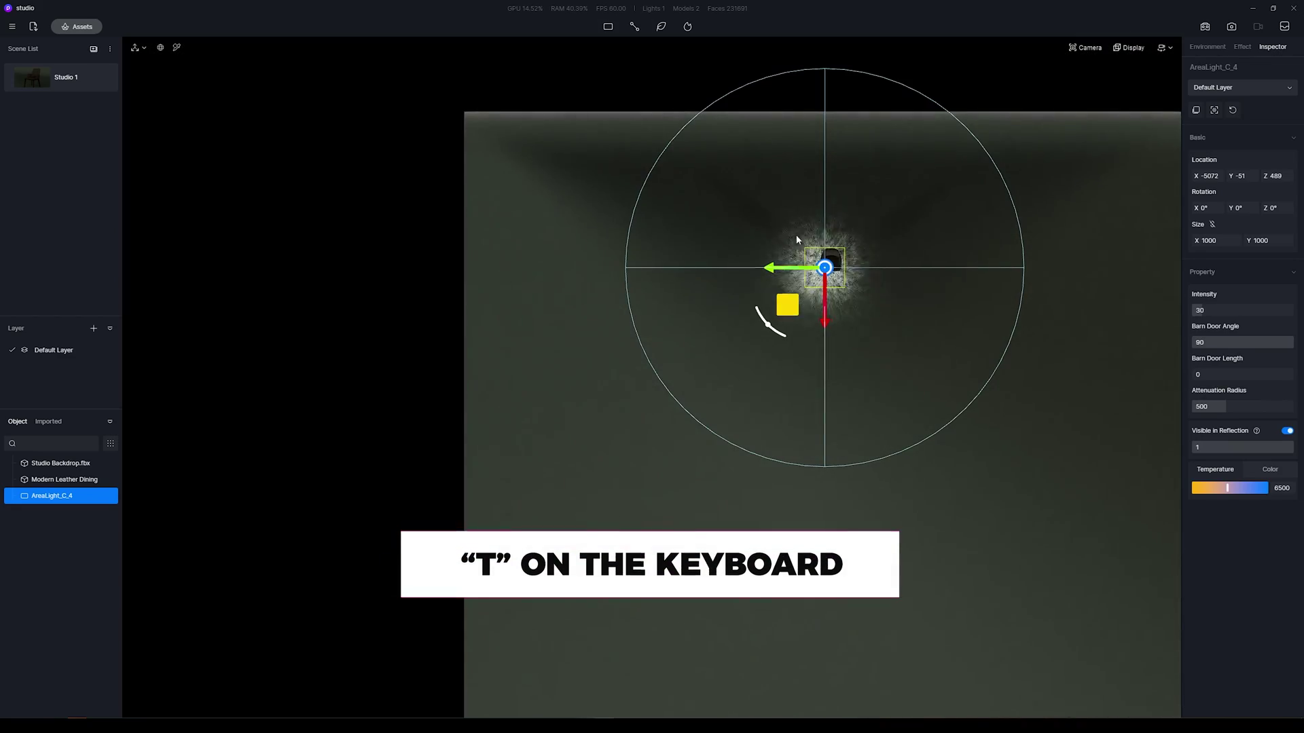
{"action": "scroll", "coordinate": [867, 235], "scroll_direction": "up", "scroll_amount": 5}
{"action": "left_click_drag", "start_coordinate": [639, 334], "coordinate": [539, 435]}
{"action": "left_click_drag", "start_coordinate": [637, 336], "coordinate": [648, 408]}
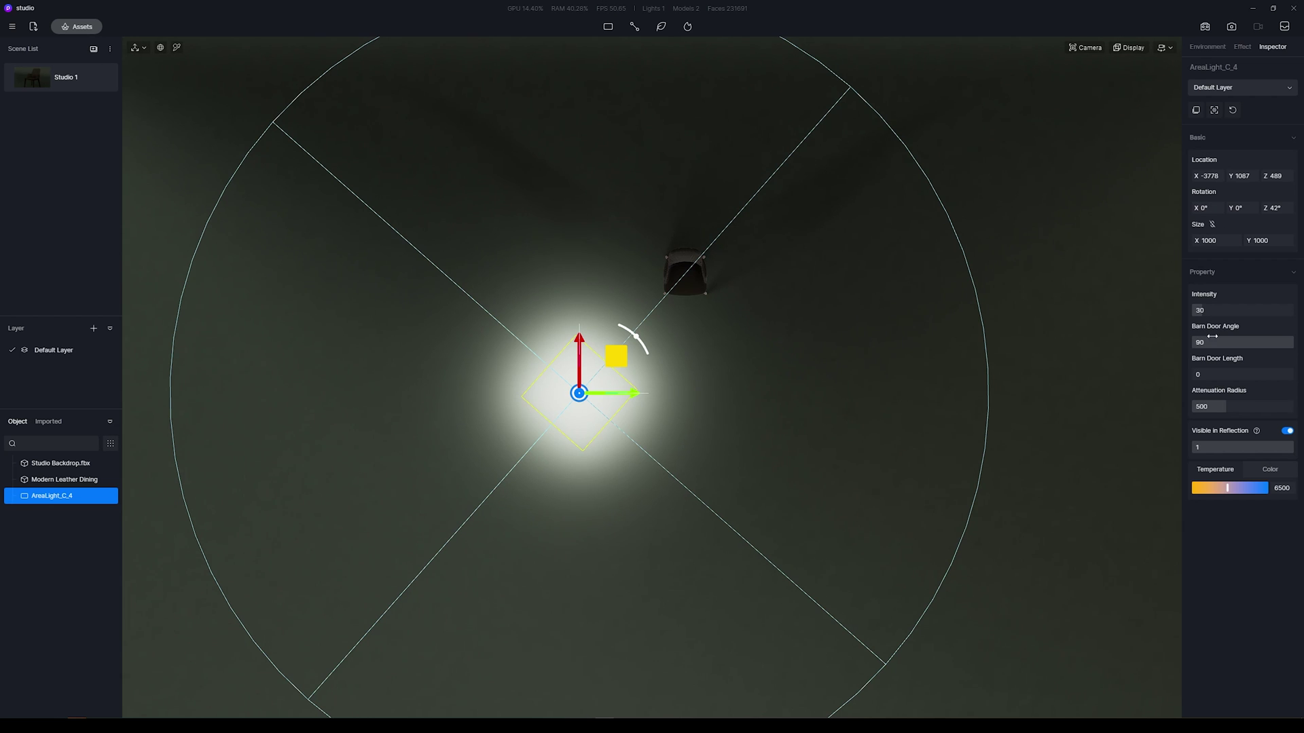
Step: Give the rect light intensity 50 and attenuation radius 630
{"action": "left_click", "coordinate": [1220, 310]}
{"action": "key", "text": "Tab"}
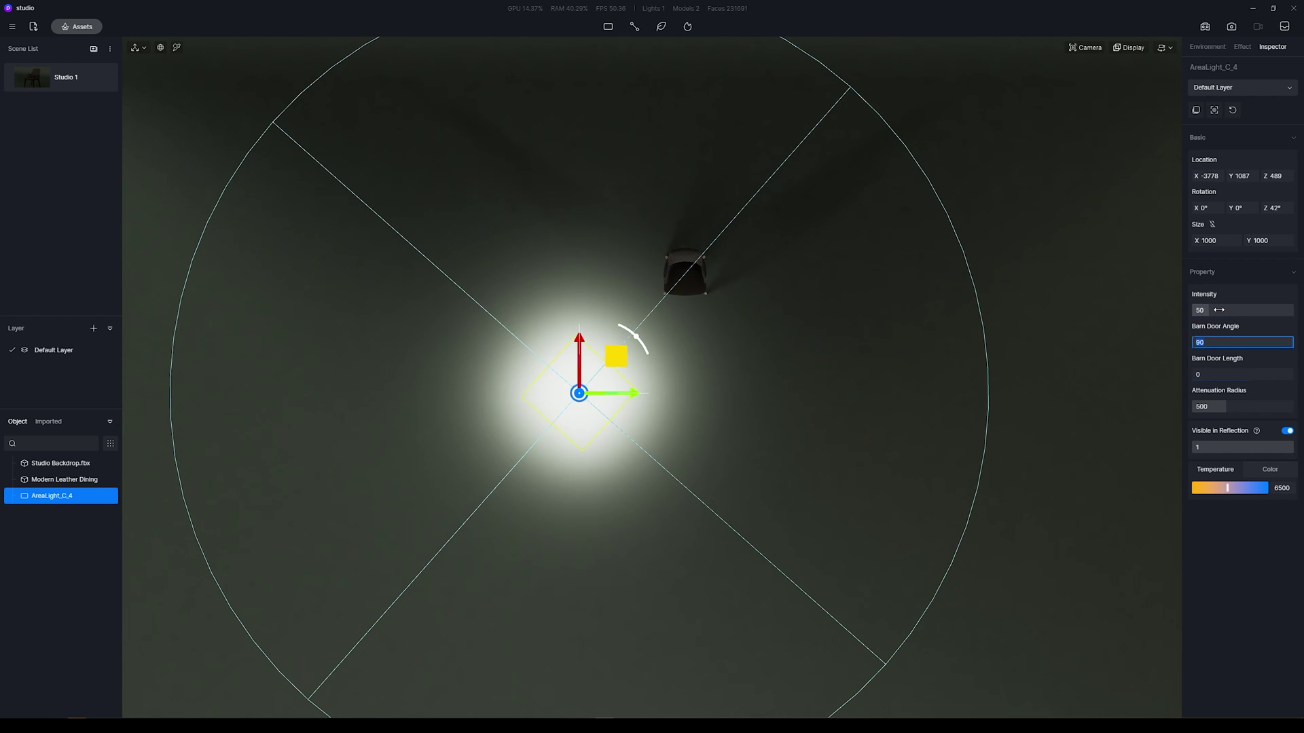
{"action": "key", "text": "Tab"}
{"action": "key", "text": "Tab"}
{"action": "type", "text": "630"}
{"action": "key", "text": "Return"}
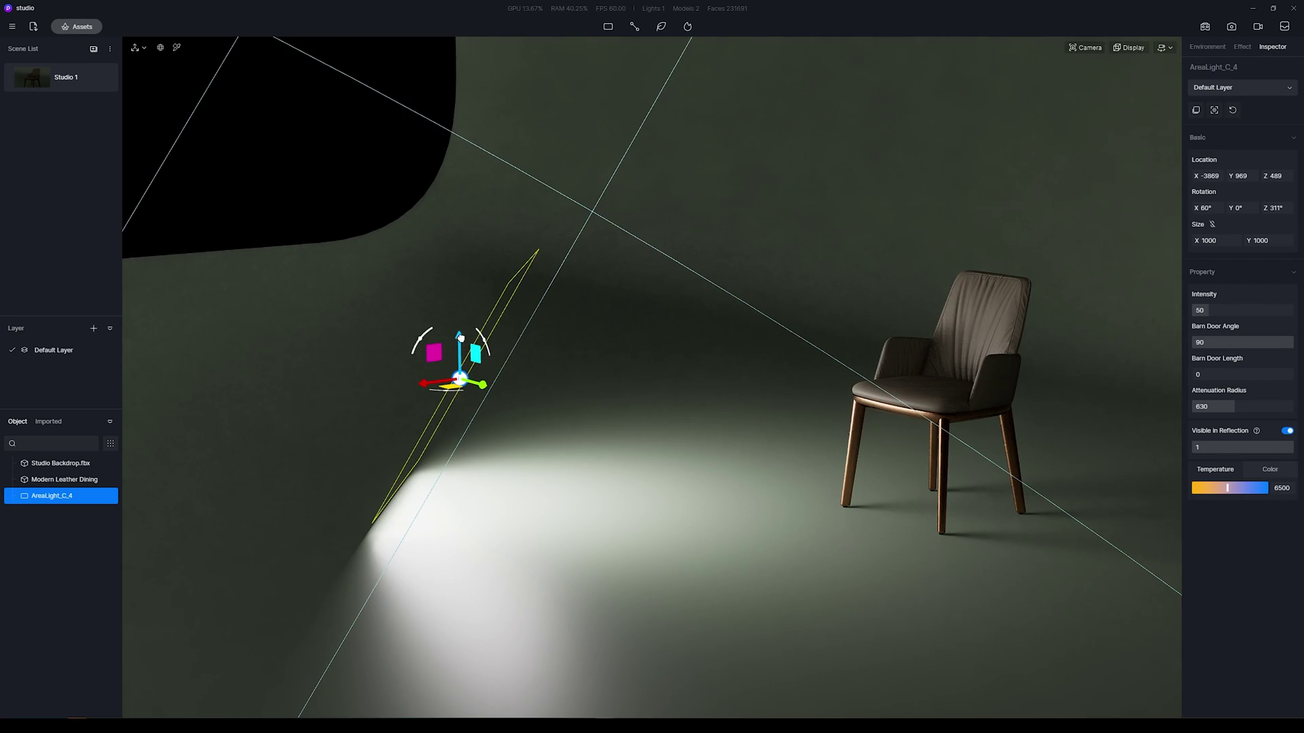
Step: Raise the light, tilt it 60°, shift it across the backdrop, and duplicate it
{"action": "left_click_drag", "start_coordinate": [426, 346], "coordinate": [421, 131]}
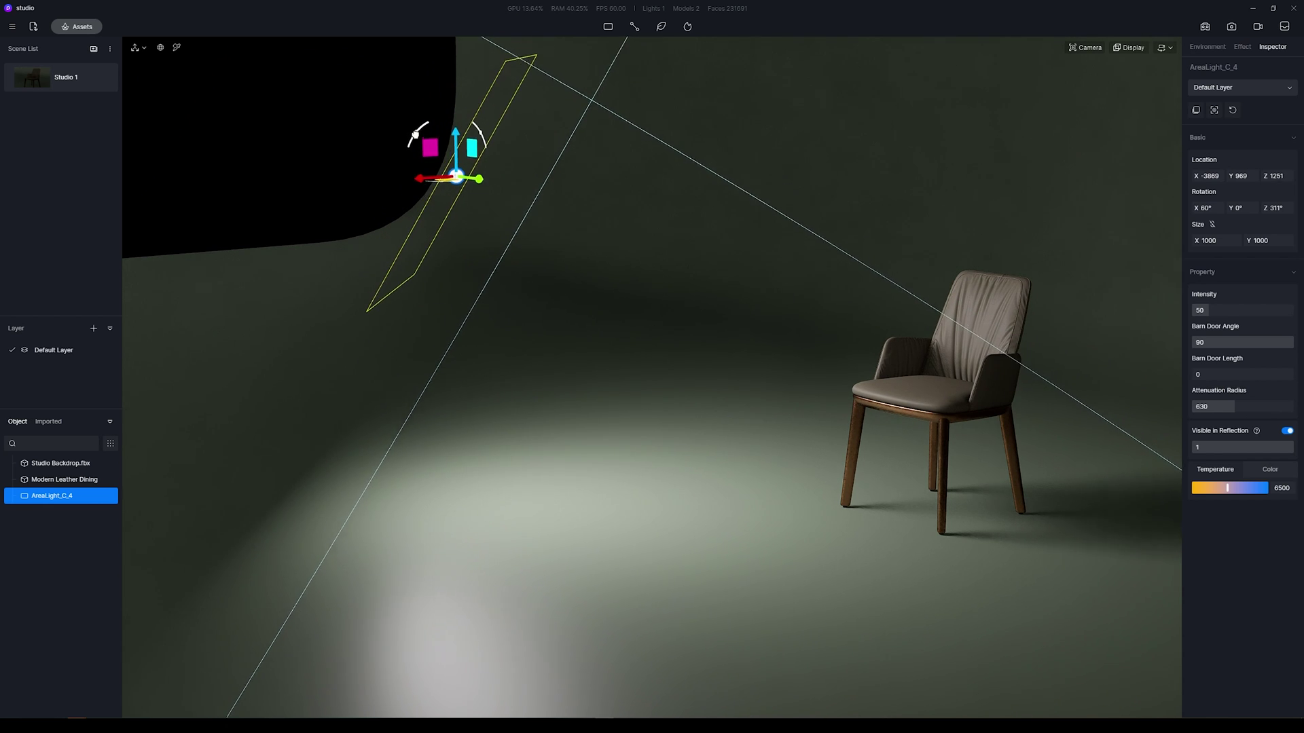
{"action": "left_click", "coordinate": [1216, 208]}
{"action": "type", "text": "60"}
{"action": "key", "text": "Return"}
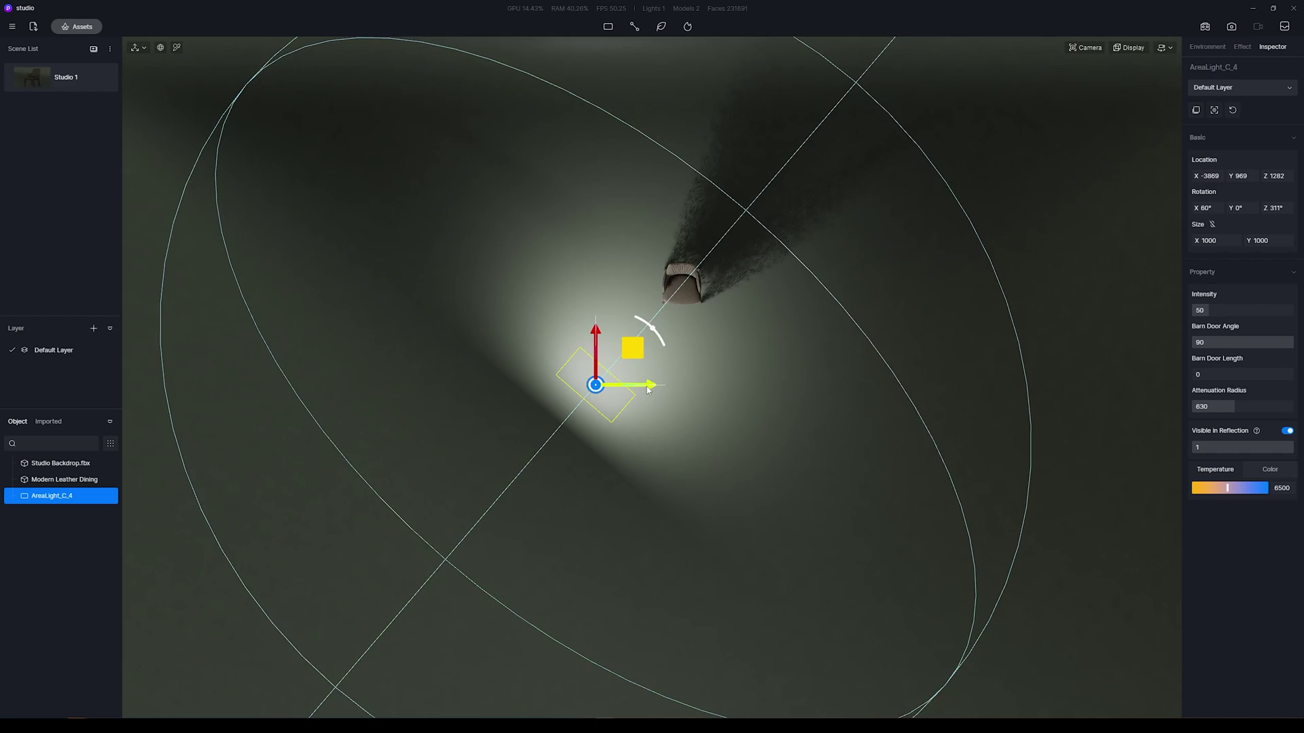
{"action": "left_click_drag", "start_coordinate": [652, 394], "coordinate": [809, 398]}
{"action": "key", "text": "ctrl+d"}
{"action": "left_click_drag", "start_coordinate": [693, 327], "coordinate": [691, 444]}
Step: Move the light copy and make it intensity 10, radius 500, 3200 K, then begin renaming it
{"action": "left_click_drag", "start_coordinate": [714, 355], "coordinate": [753, 421]}
{"action": "left_click", "coordinate": [1226, 310]}
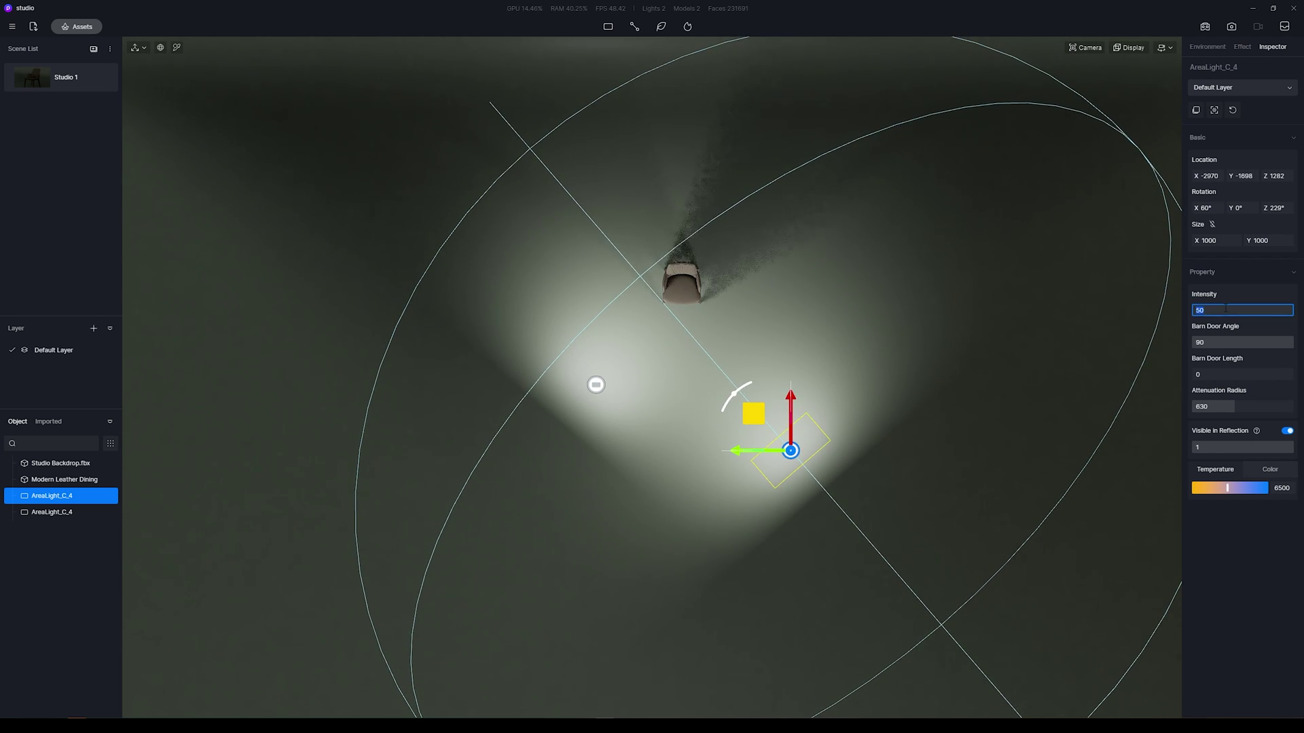
{"action": "type", "text": "10"}
{"action": "left_click", "coordinate": [1230, 406]}
{"action": "type", "text": "5"}
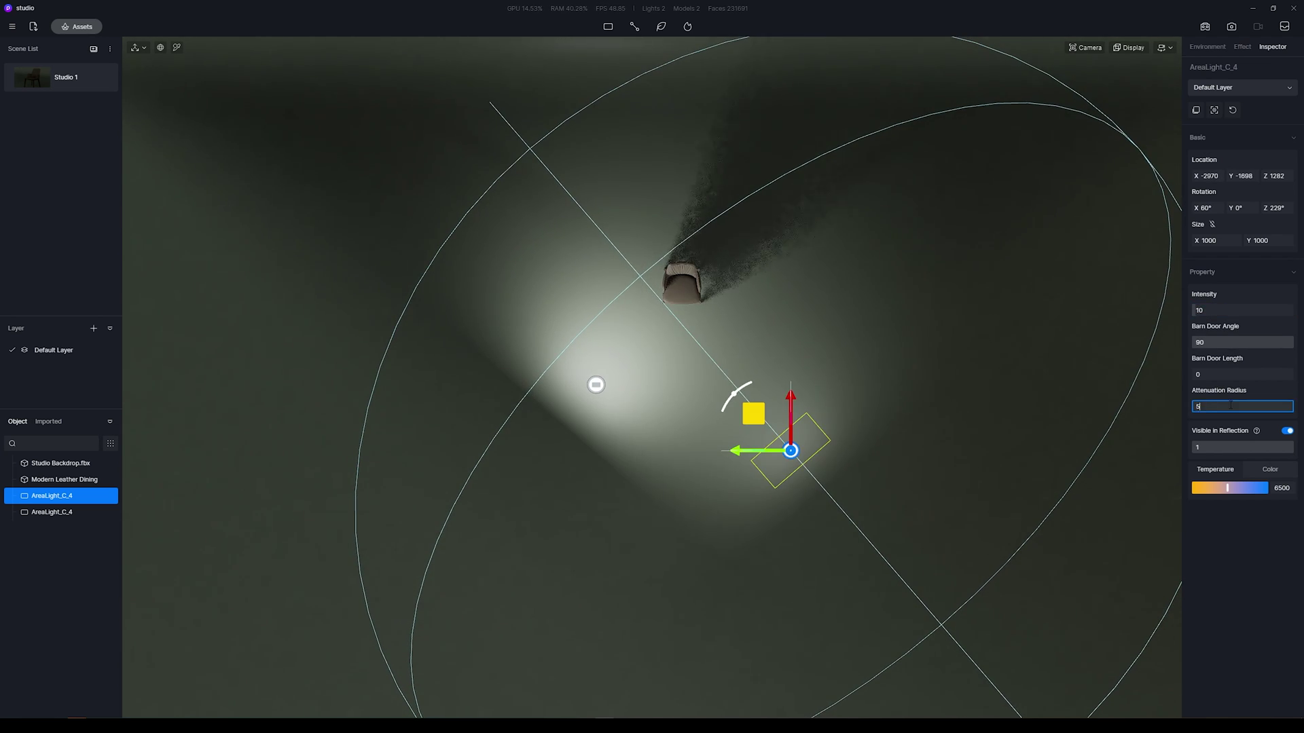
{"action": "type", "text": "00"}
{"action": "key", "text": "Return"}
{"action": "left_click", "coordinate": [1280, 487]}
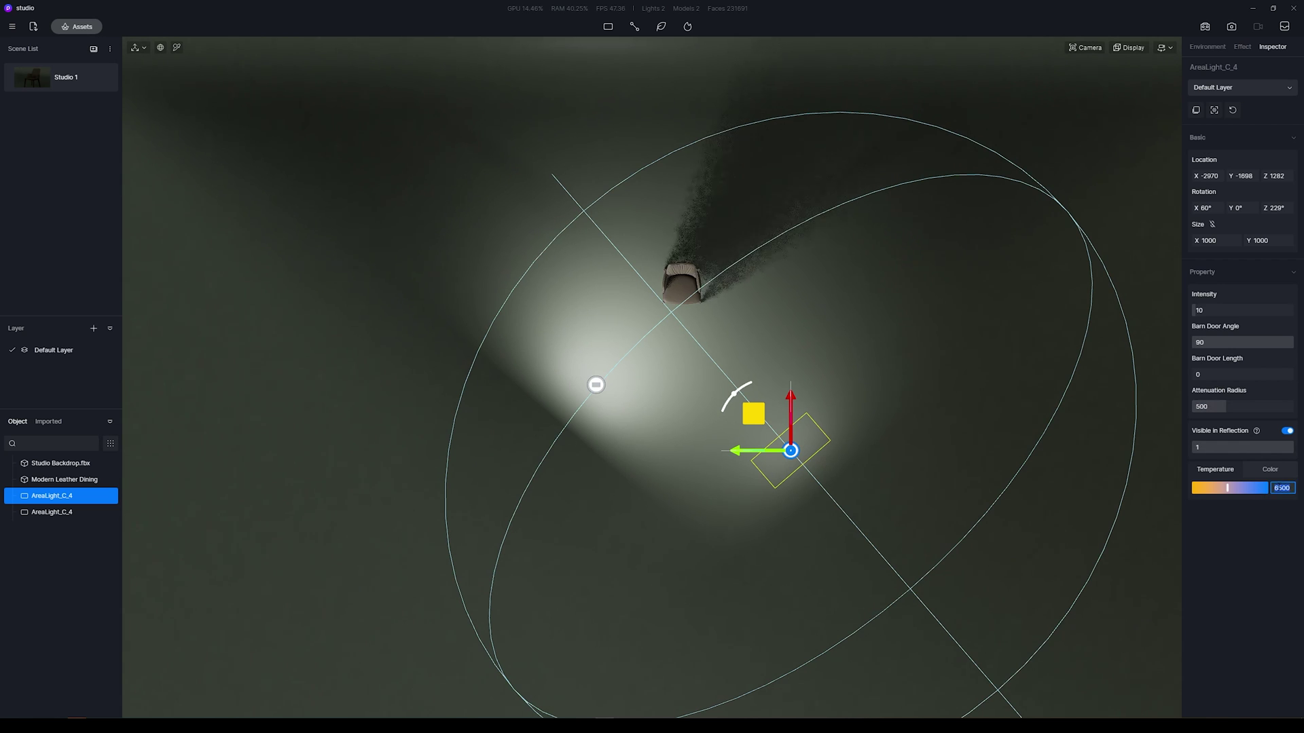
{"action": "type", "text": "3200"}
{"action": "key", "text": "Return"}
{"action": "left_click_drag", "start_coordinate": [749, 416], "coordinate": [770, 398]}
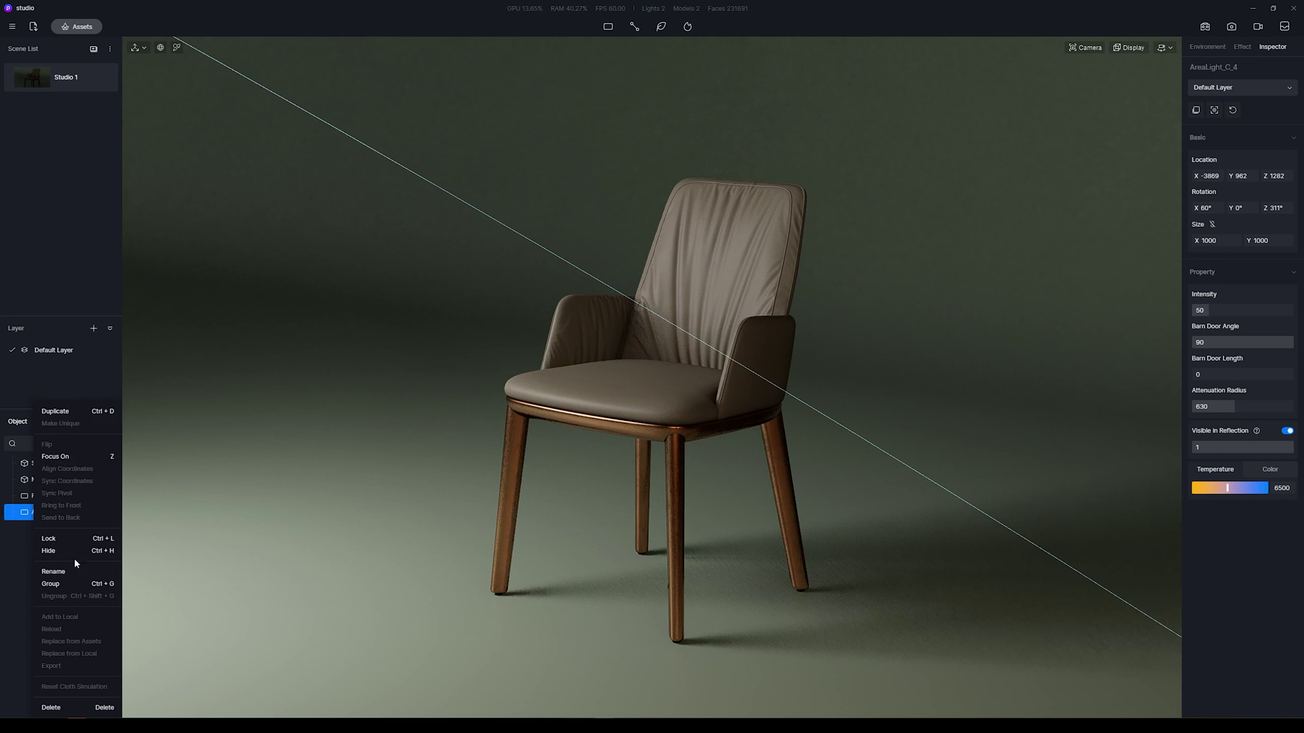
{"action": "left_click", "coordinate": [55, 571]}
Step: Name the light Key and focus the view on it
{"action": "type", "text": "Key"}
{"action": "key", "text": "Return"}
{"action": "key", "text": "z"}
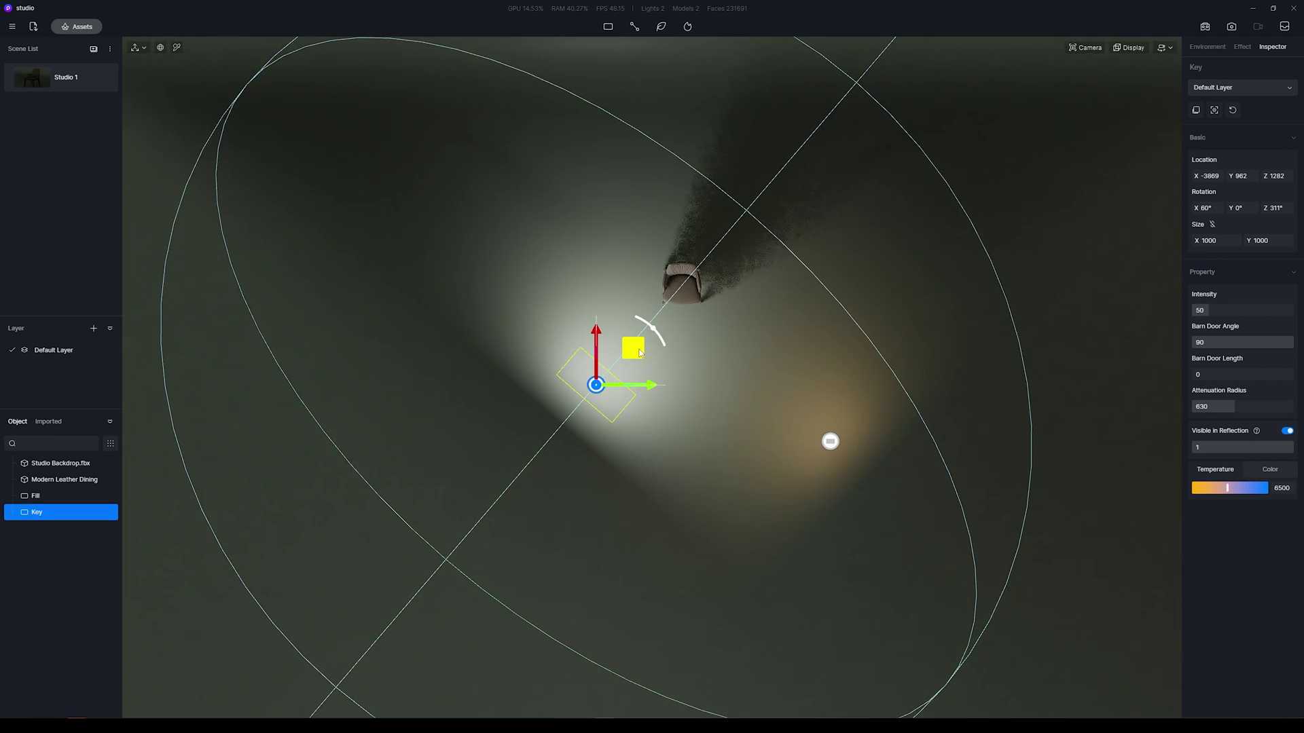
Step: Copy the Key light, swing it around the chair, and size it 800×600
{"action": "left_click_drag", "start_coordinate": [640, 352], "coordinate": [332, 268], "text": "alt"}
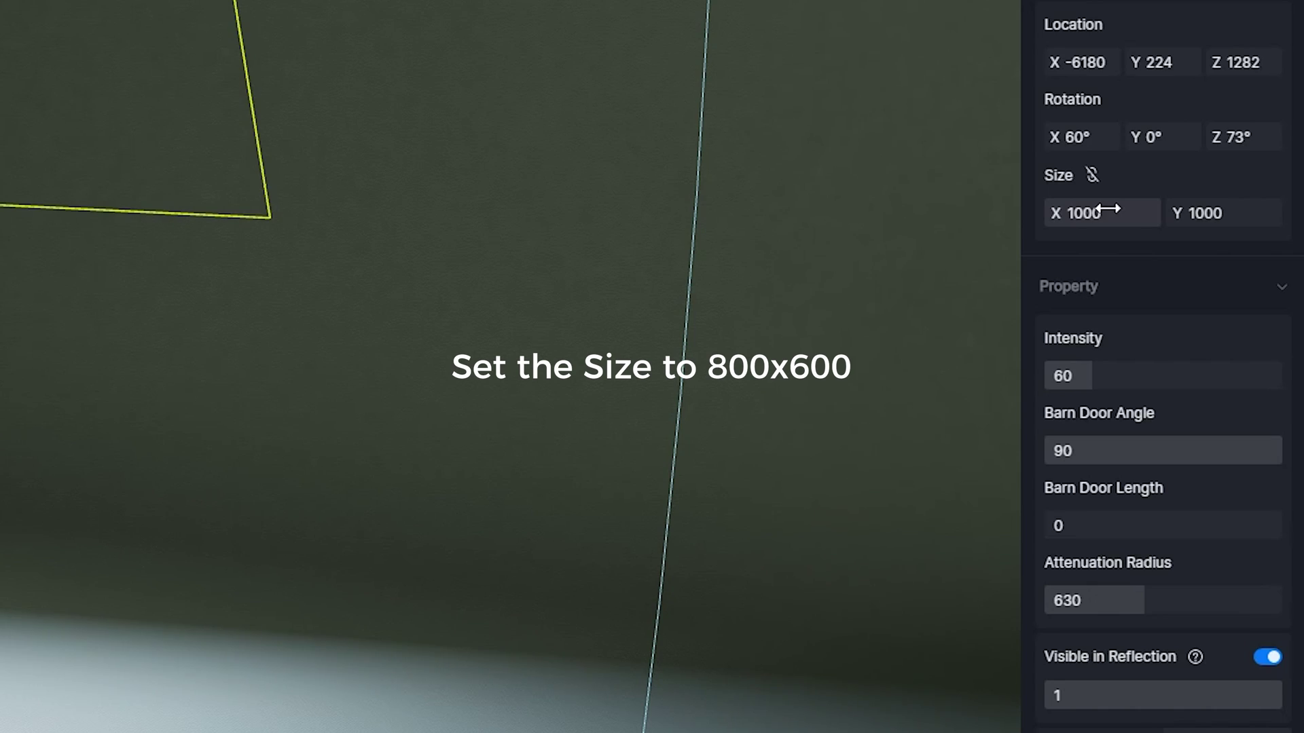
{"action": "left_click", "coordinate": [1107, 209]}
{"action": "type", "text": "800"}
{"action": "key", "text": "Tab"}
{"action": "type", "text": "600"}
{"action": "key", "text": "Return"}
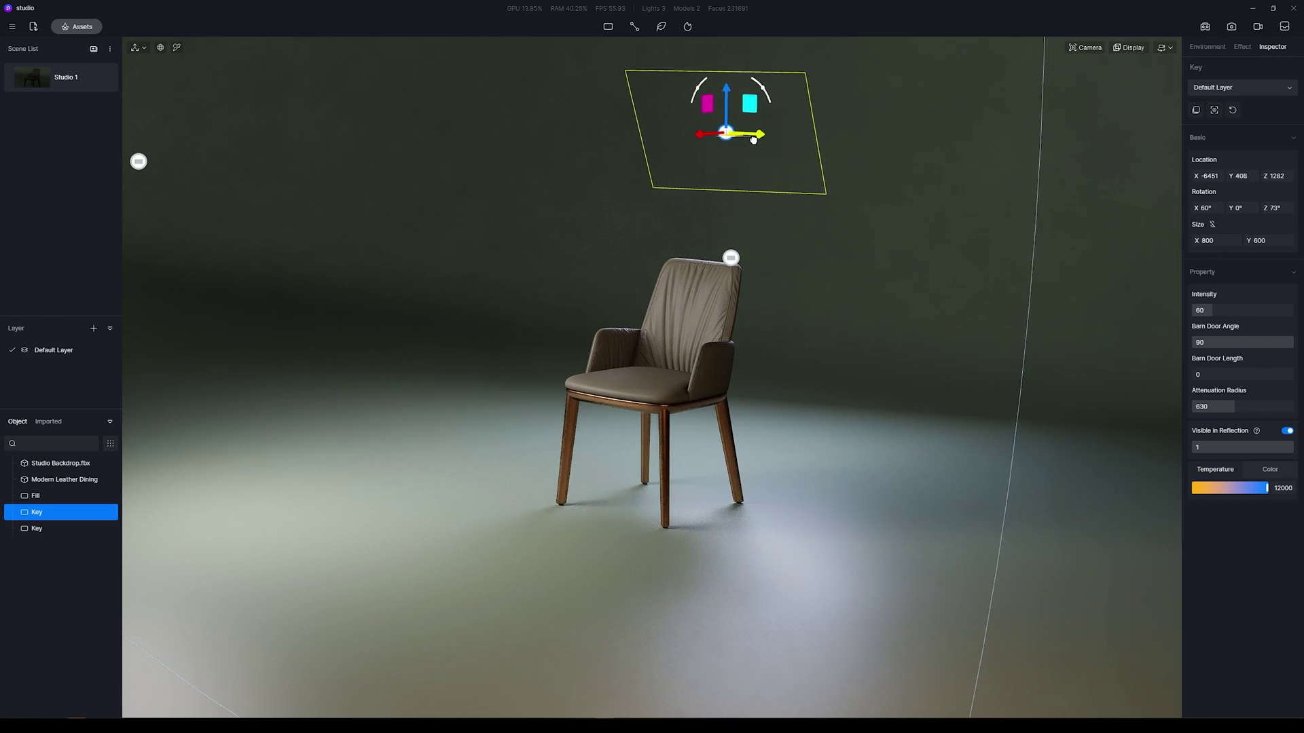
Step: Slide the new light along its axis and set a cool 12000 K temperature
{"action": "left_click_drag", "start_coordinate": [753, 139], "coordinate": [729, 145]}
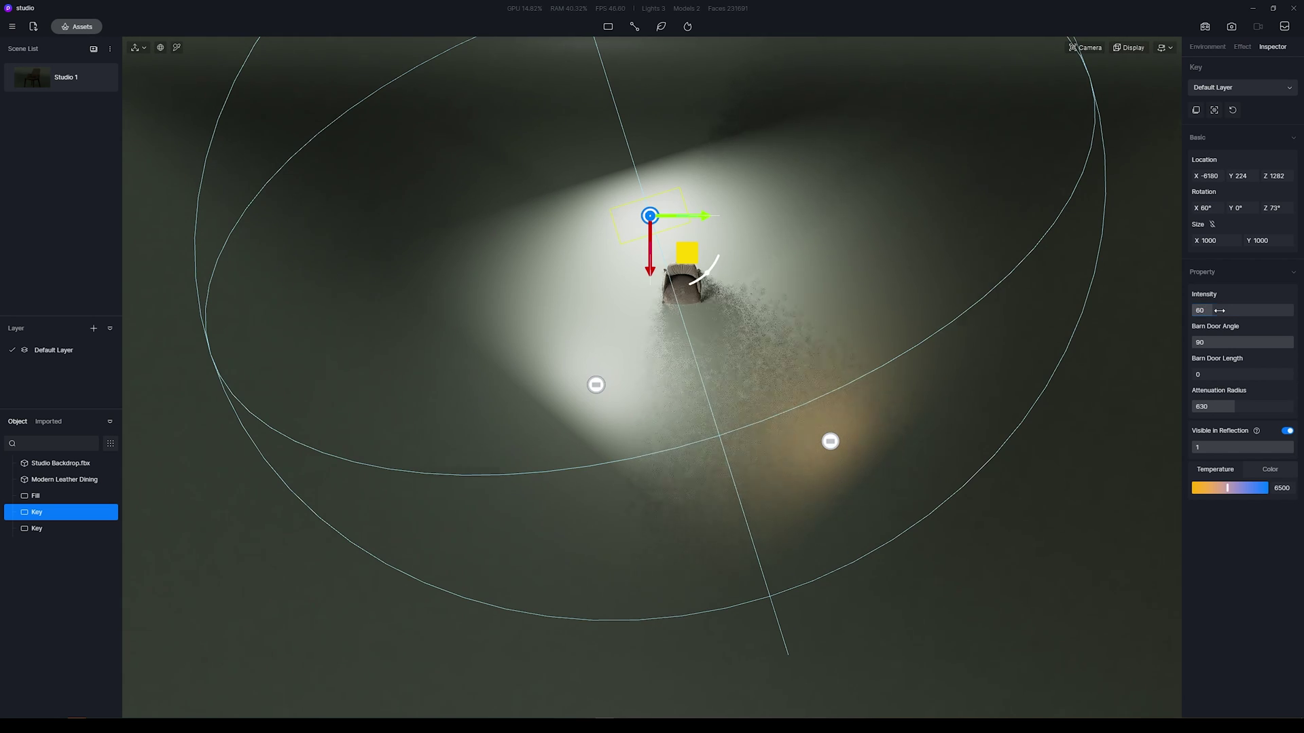
{"action": "left_click", "coordinate": [1281, 488]}
{"action": "type", "text": "12"}
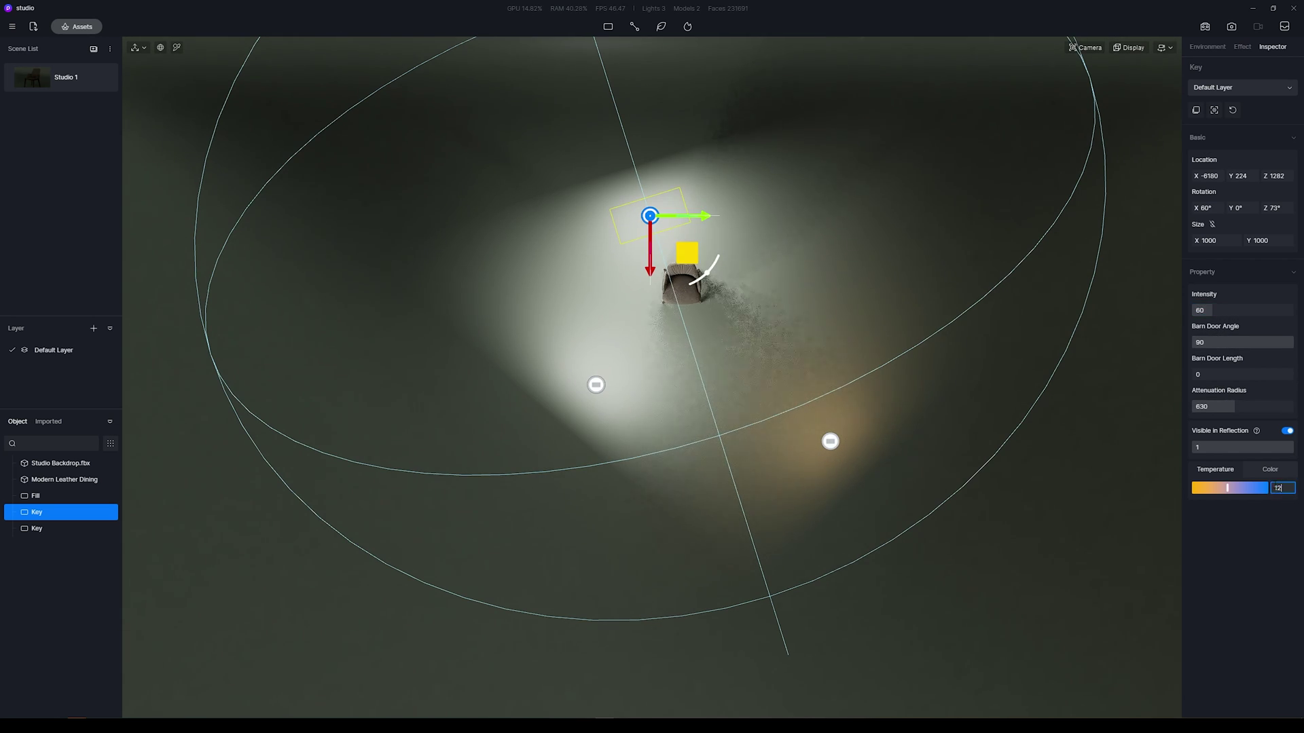
{"action": "type", "text": "000"}
{"action": "key", "text": "Return"}
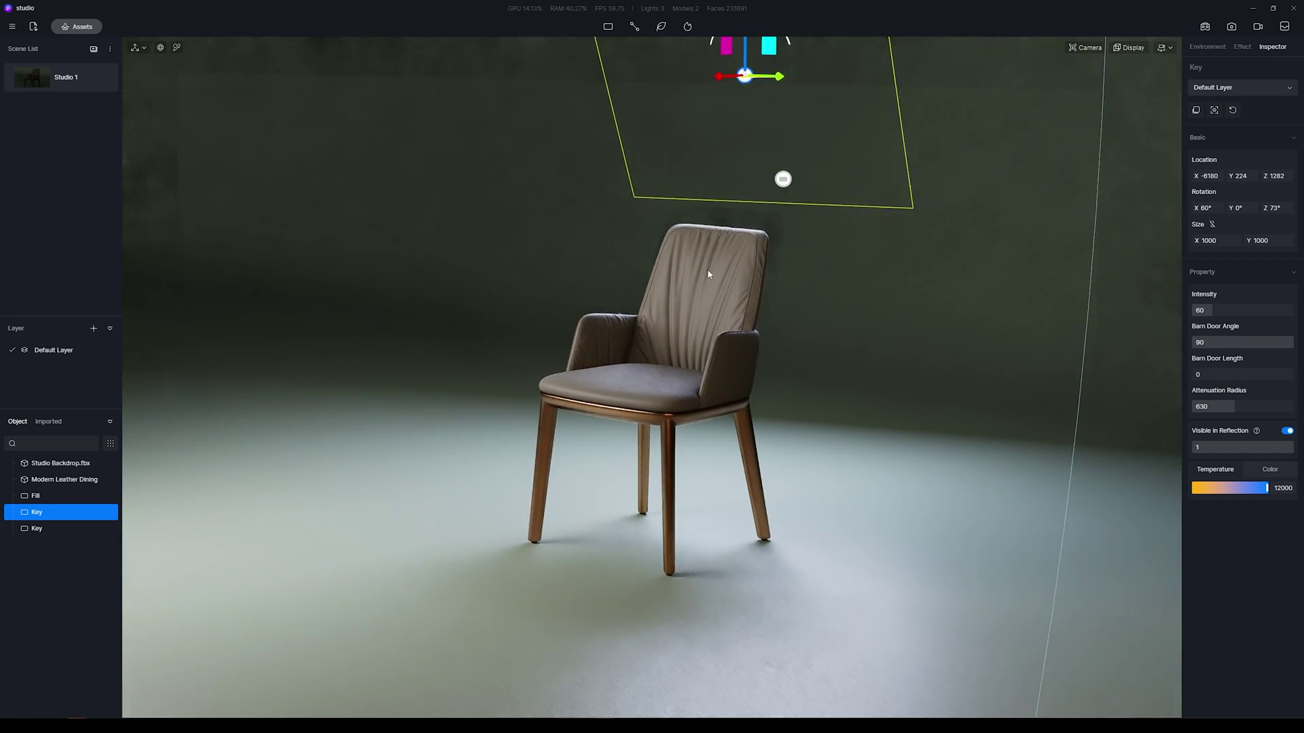
{"action": "scroll", "coordinate": [709, 274], "scroll_direction": "down", "scroll_amount": 3}
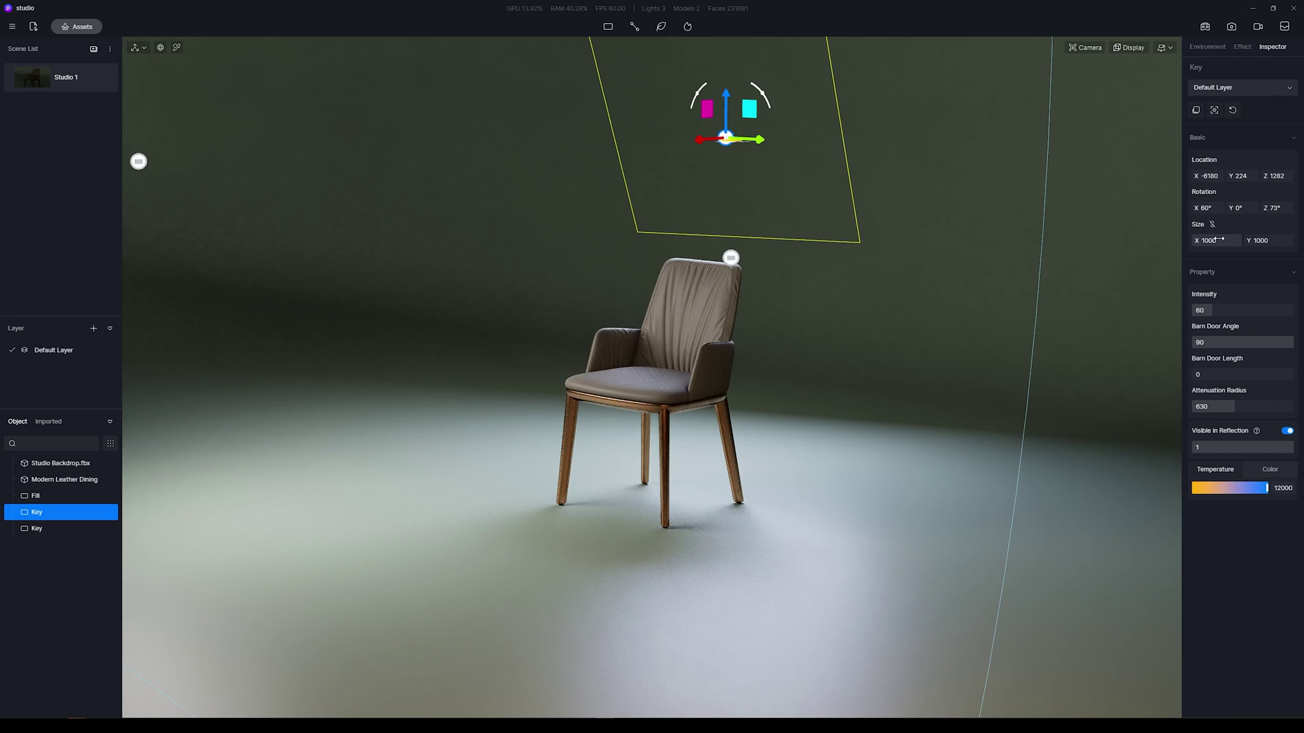
{"action": "left_click", "coordinate": [892, 274]}
{"action": "scroll", "coordinate": [892, 274], "scroll_direction": "up", "scroll_amount": 3}
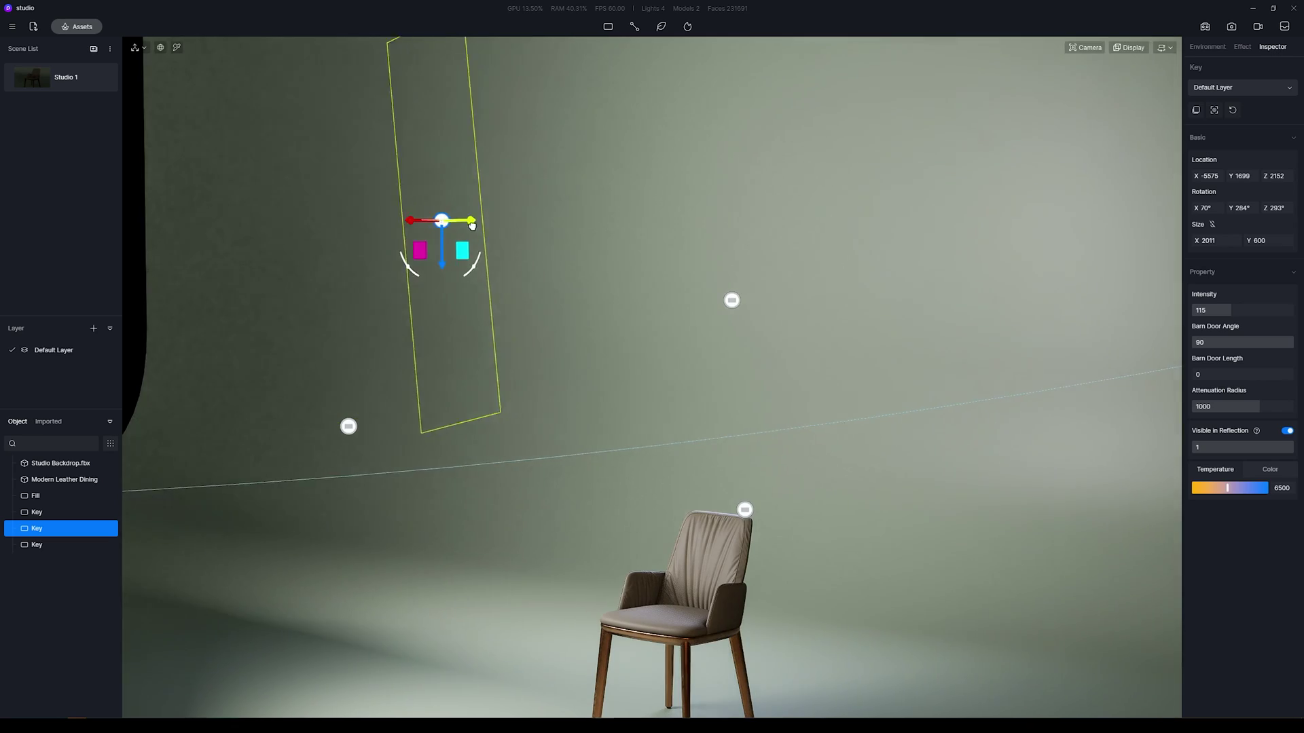
Step: Place another light copy high on the backdrop and set its intensity to 115
{"action": "mouse_move", "coordinate": [437, 265]}
{"action": "left_mouse_down"}
{"action": "mouse_move", "coordinate": [505, 264]}
{"action": "mouse_move", "coordinate": [448, 267]}
{"action": "left_mouse_up"}
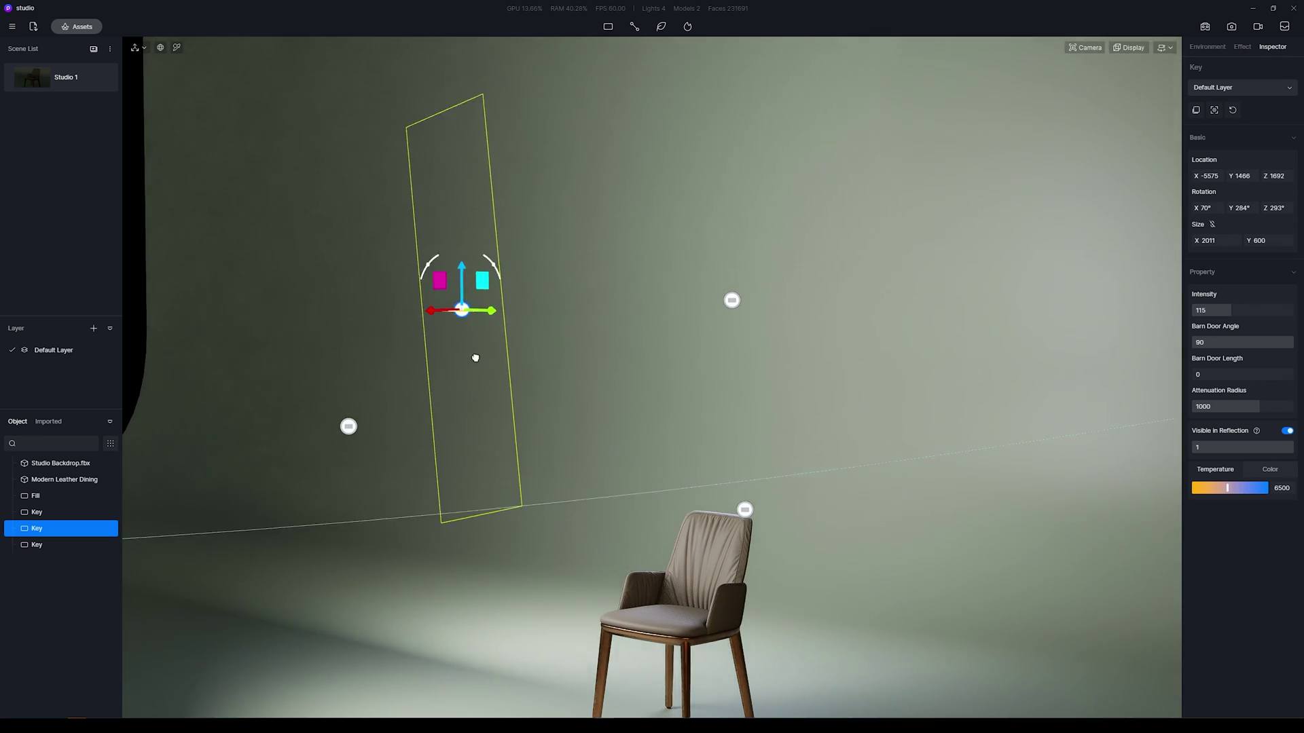
{"action": "left_click_drag", "start_coordinate": [476, 358], "coordinate": [343, 156]}
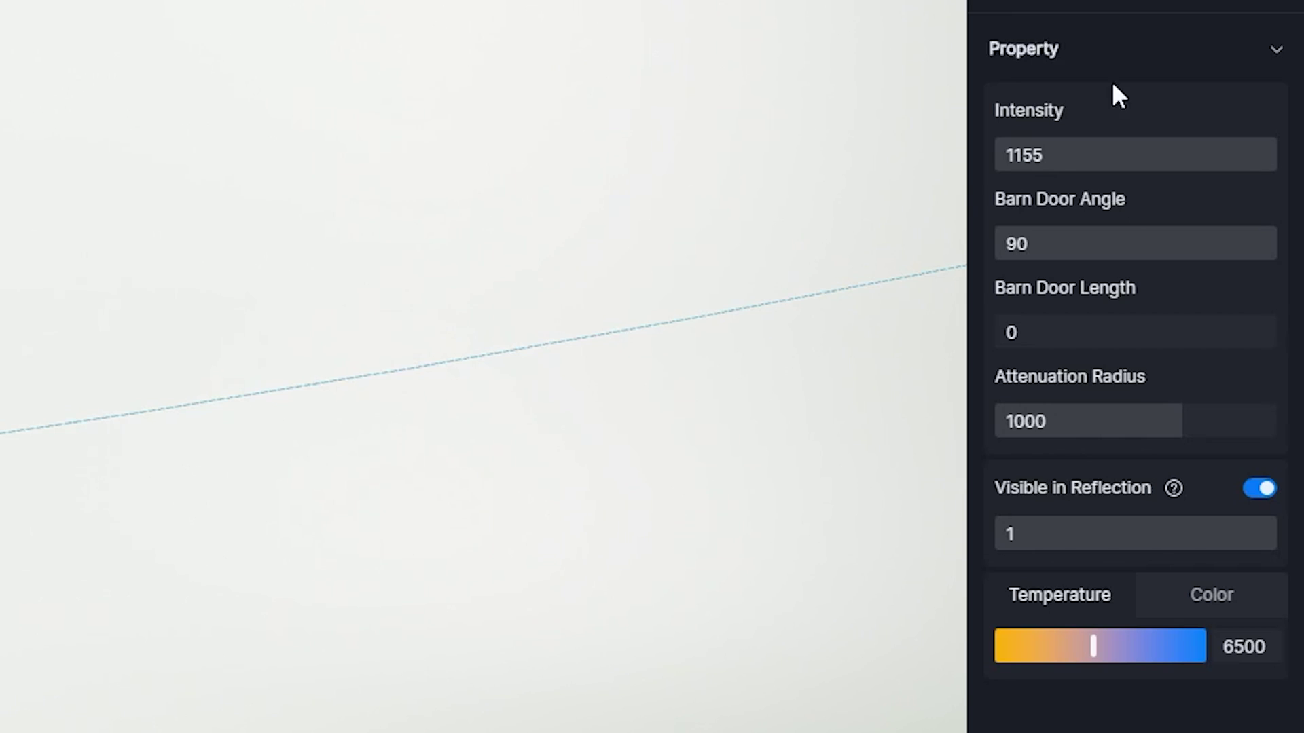
{"action": "left_click", "coordinate": [1114, 163]}
{"action": "type", "text": "115"}
{"action": "key", "text": "Return"}
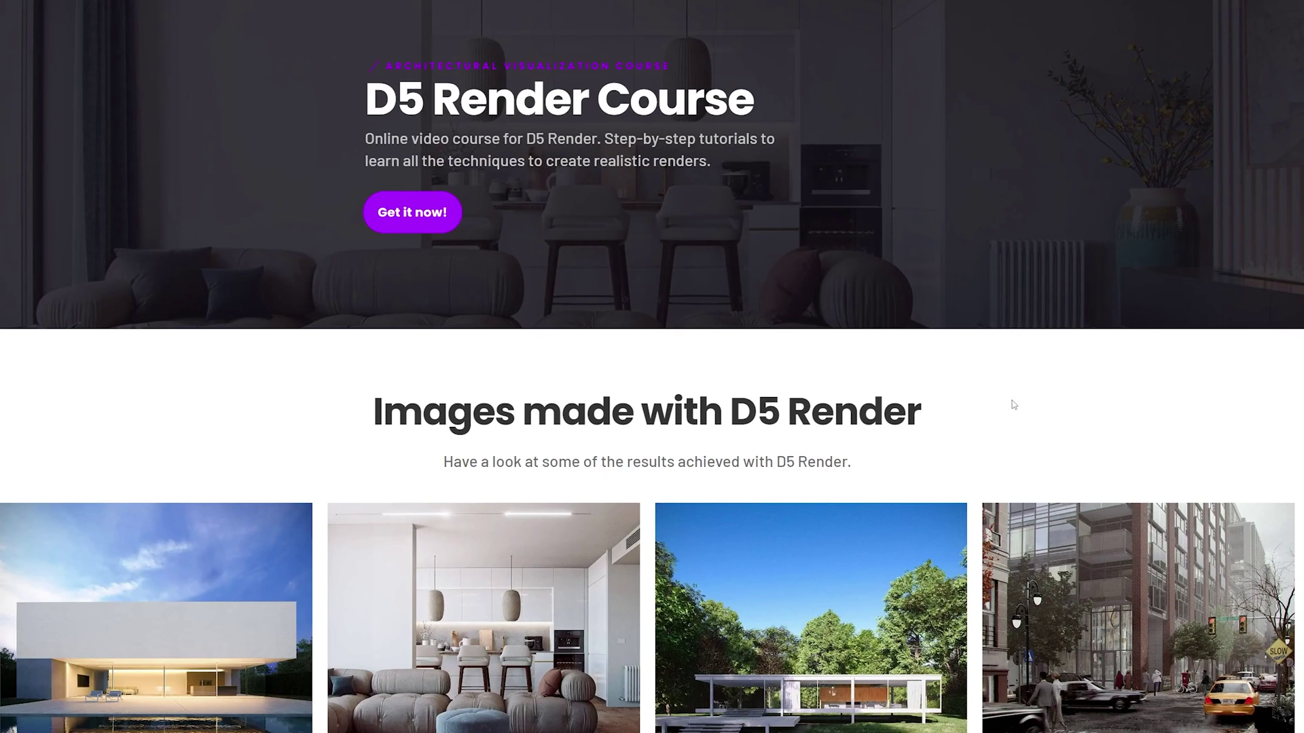
{"action": "scroll", "coordinate": [1014, 406], "scroll_direction": "down", "scroll_amount": 4}
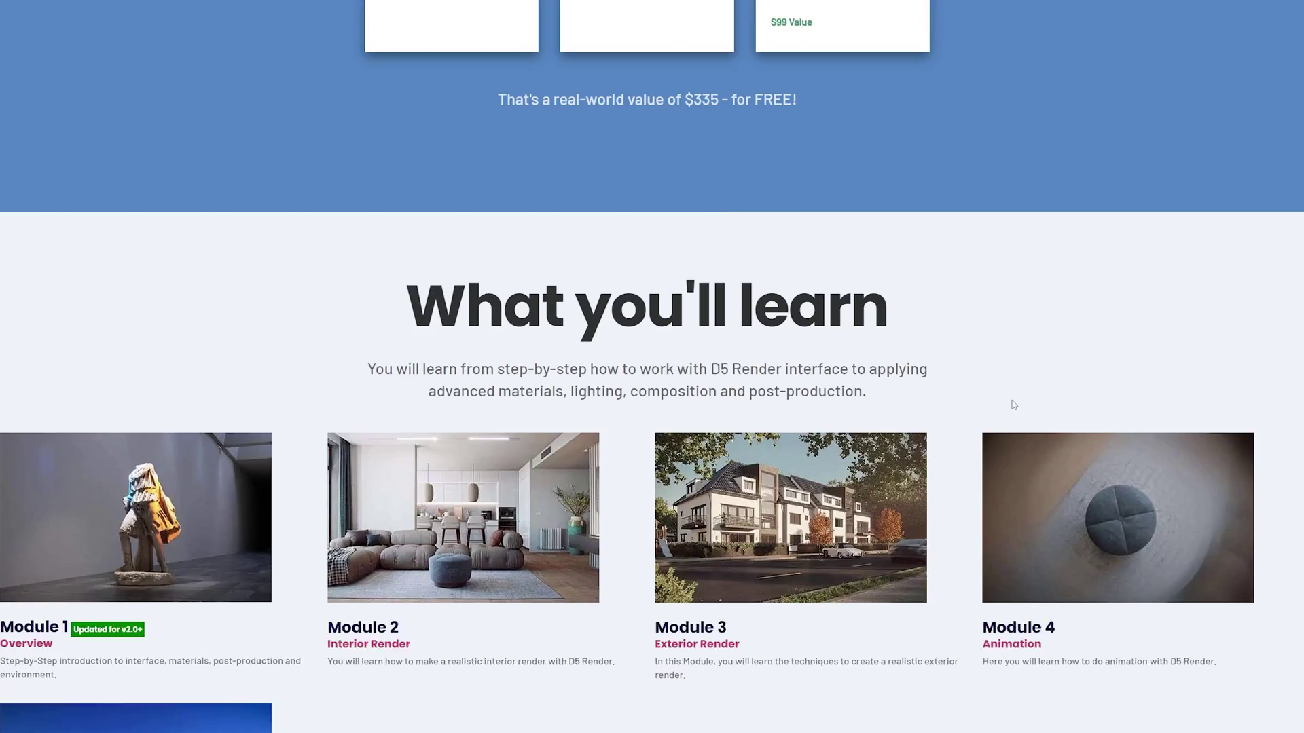
{"action": "scroll", "coordinate": [1014, 406], "scroll_direction": "down", "scroll_amount": 2}
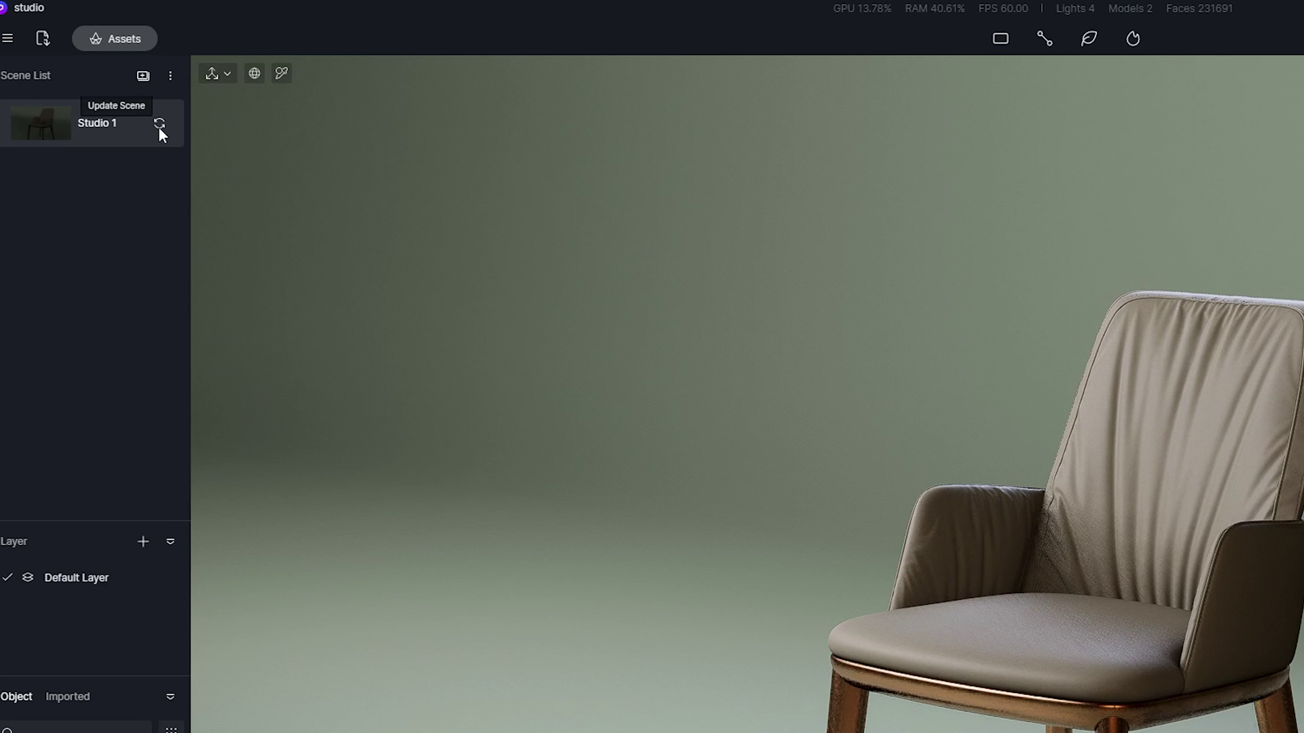
Step: Update Studio 1, hide Rim, save a new scene named Studio 2, then return to Studio 1 for image rendering
{"action": "left_click", "coordinate": [104, 77]}
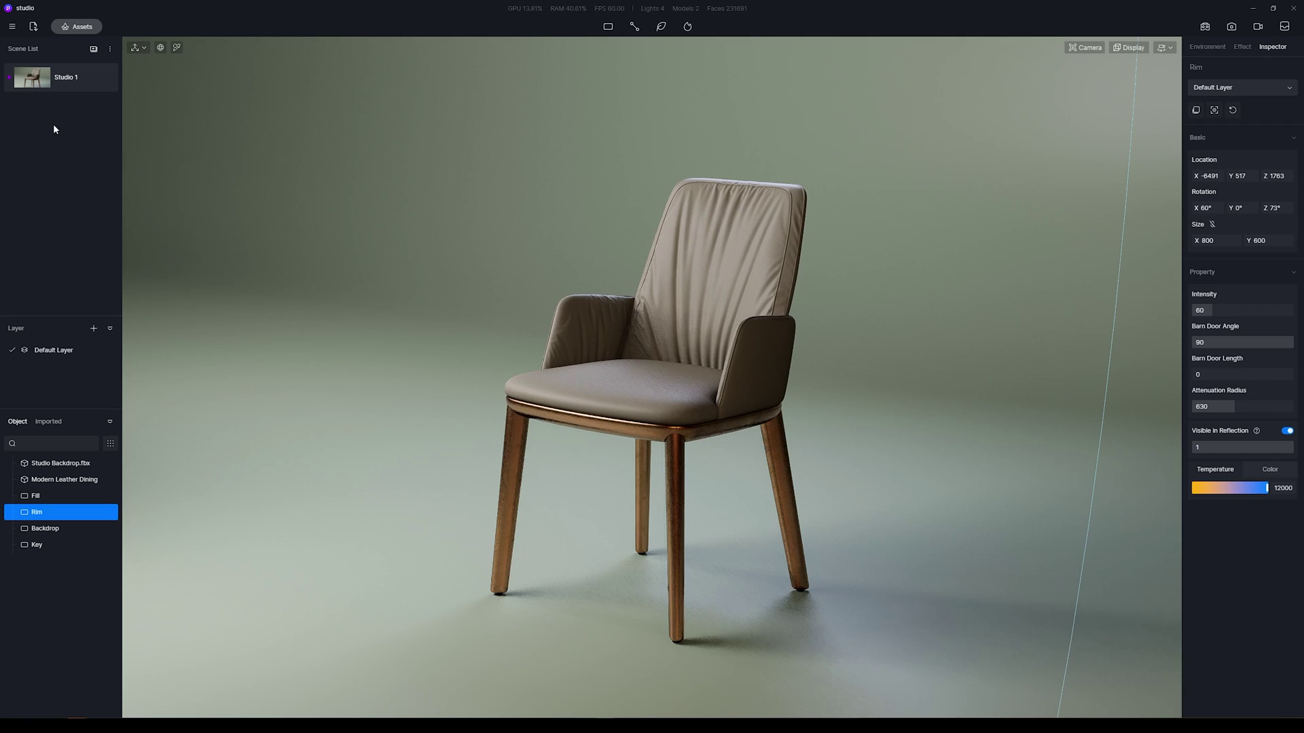
{"action": "left_click", "coordinate": [110, 512]}
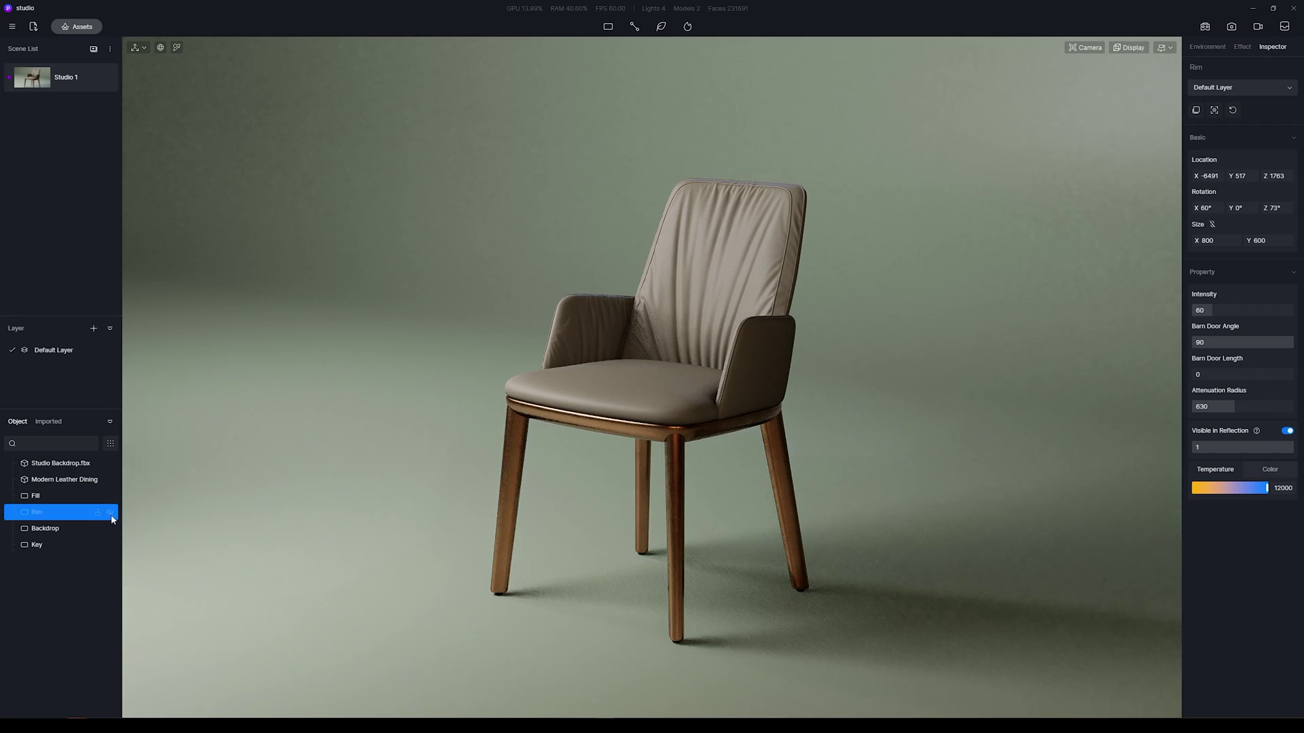
{"action": "left_click", "coordinate": [94, 49]}
{"action": "right_click", "coordinate": [77, 107]}
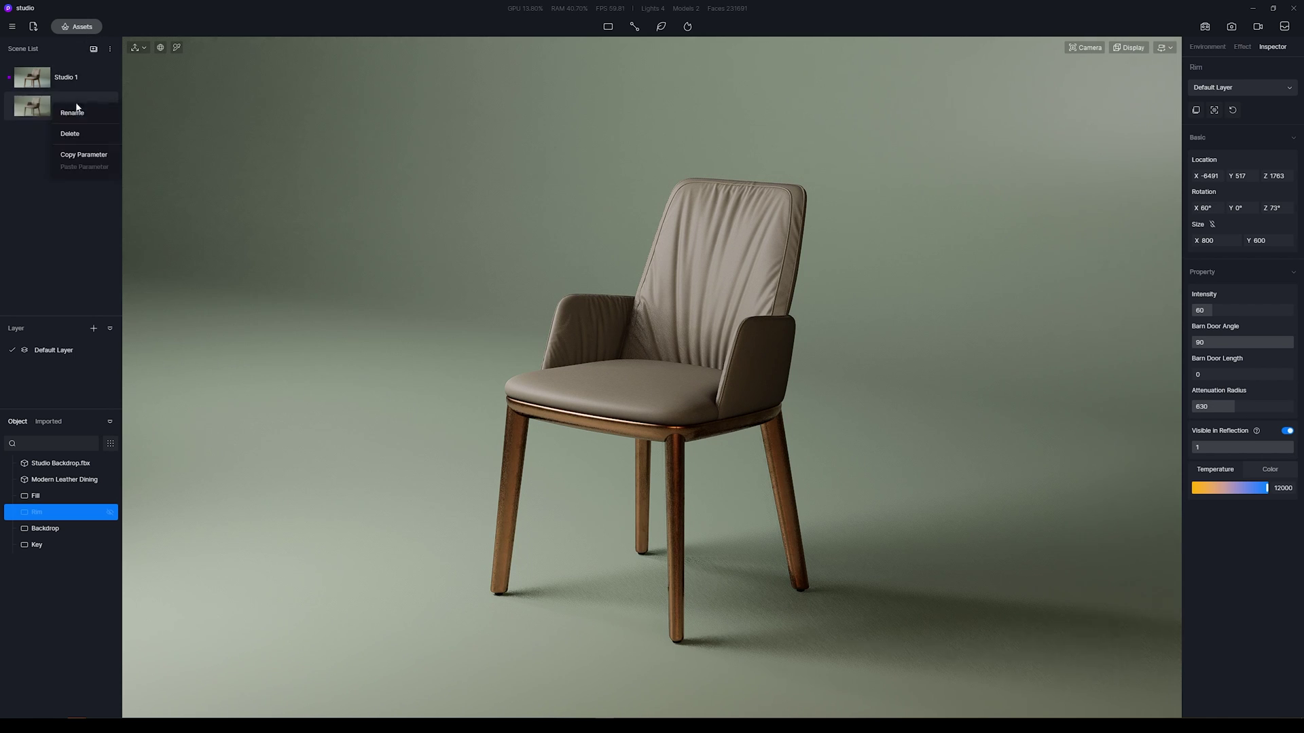
{"action": "left_click", "coordinate": [88, 114]}
{"action": "type", "text": "Studio 2"}
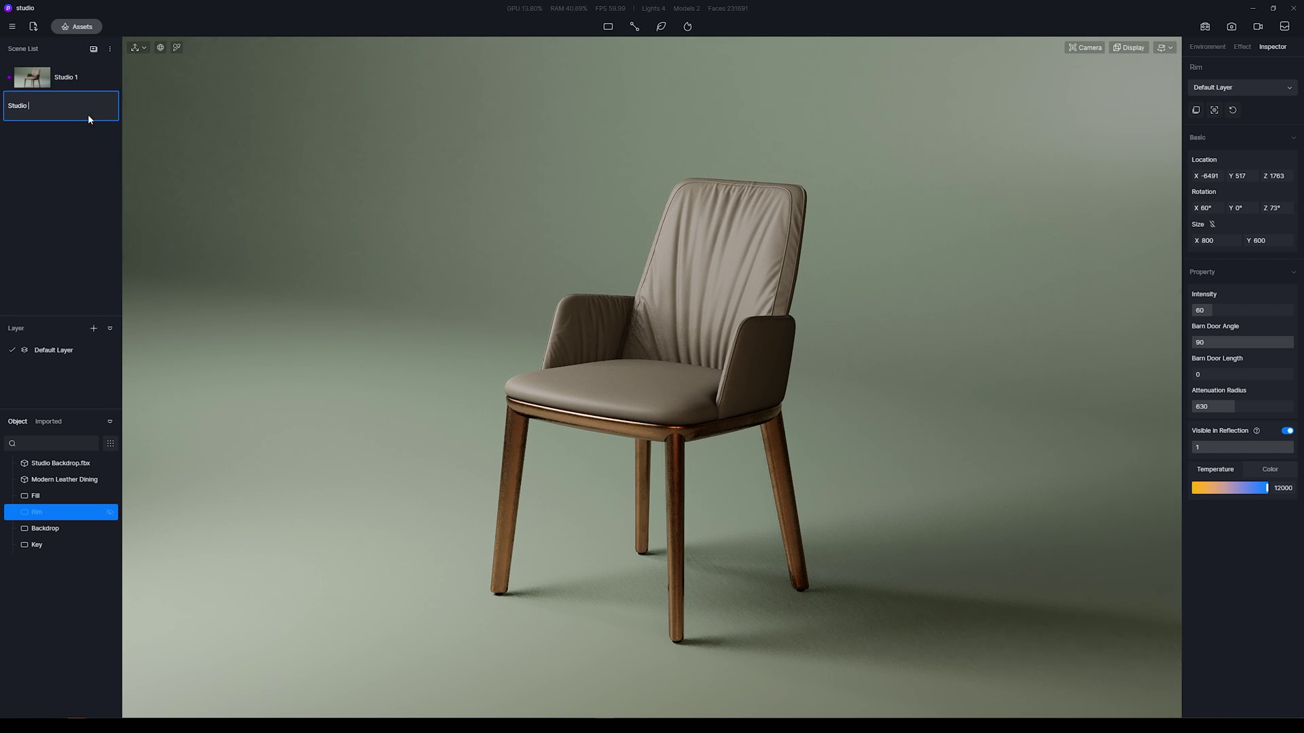
{"action": "key", "text": "Return"}
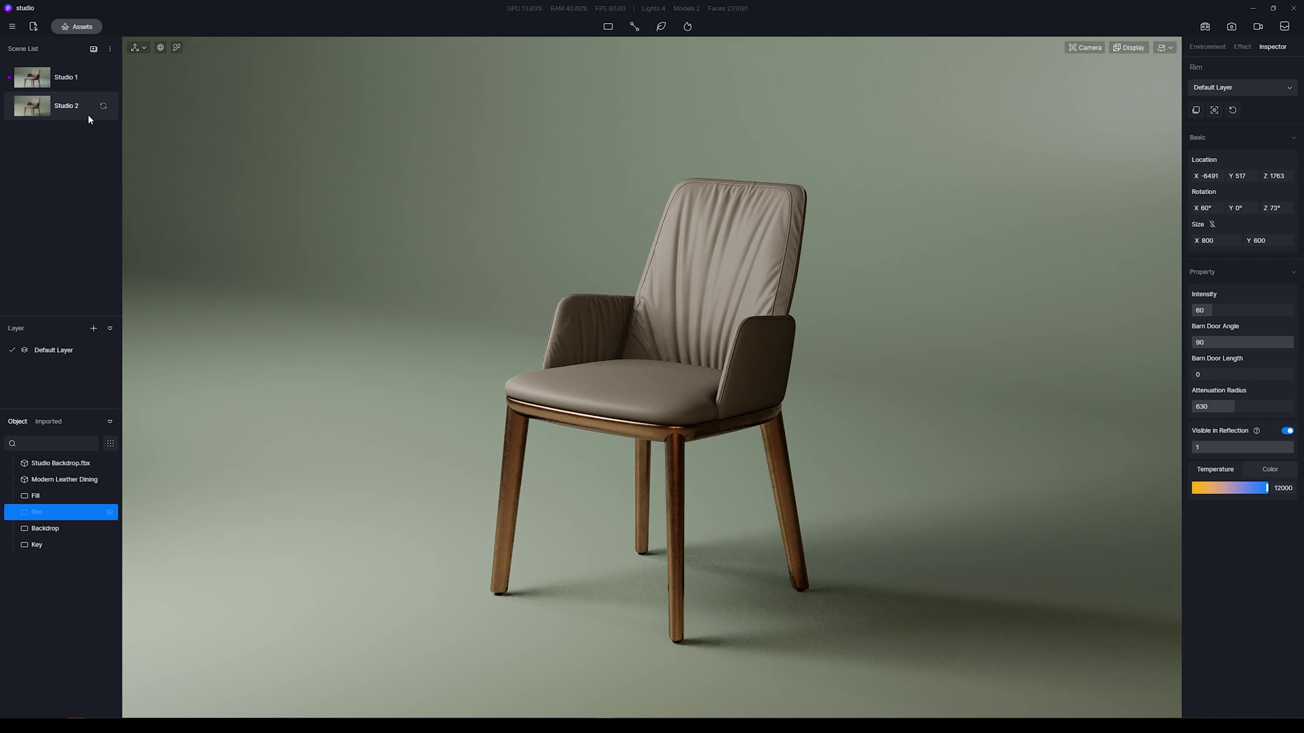
{"action": "left_click", "coordinate": [62, 76]}
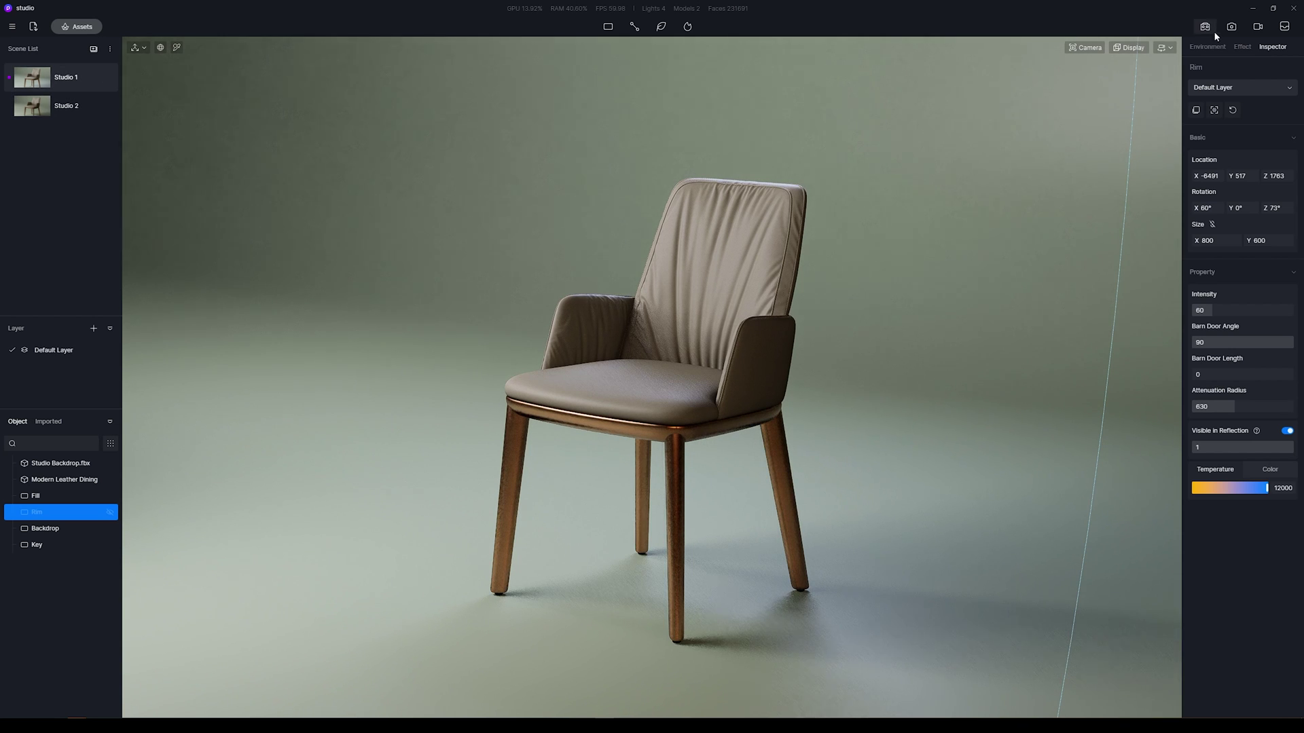
{"action": "left_click", "coordinate": [1232, 26]}
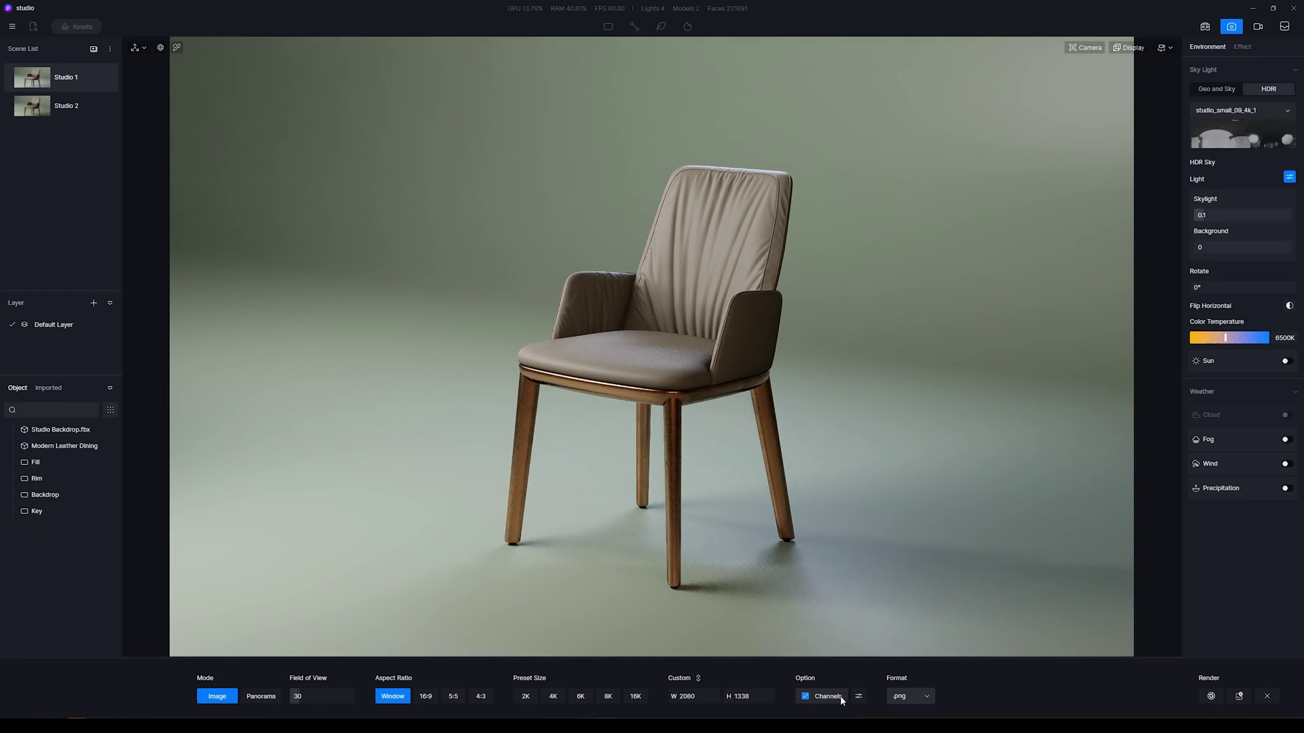
Step: Exclude the Sky Mask channel for Studio 1 and Studio 2, then render the queued PNGs
{"action": "left_click", "coordinate": [859, 696]}
{"action": "left_click", "coordinate": [876, 681]}
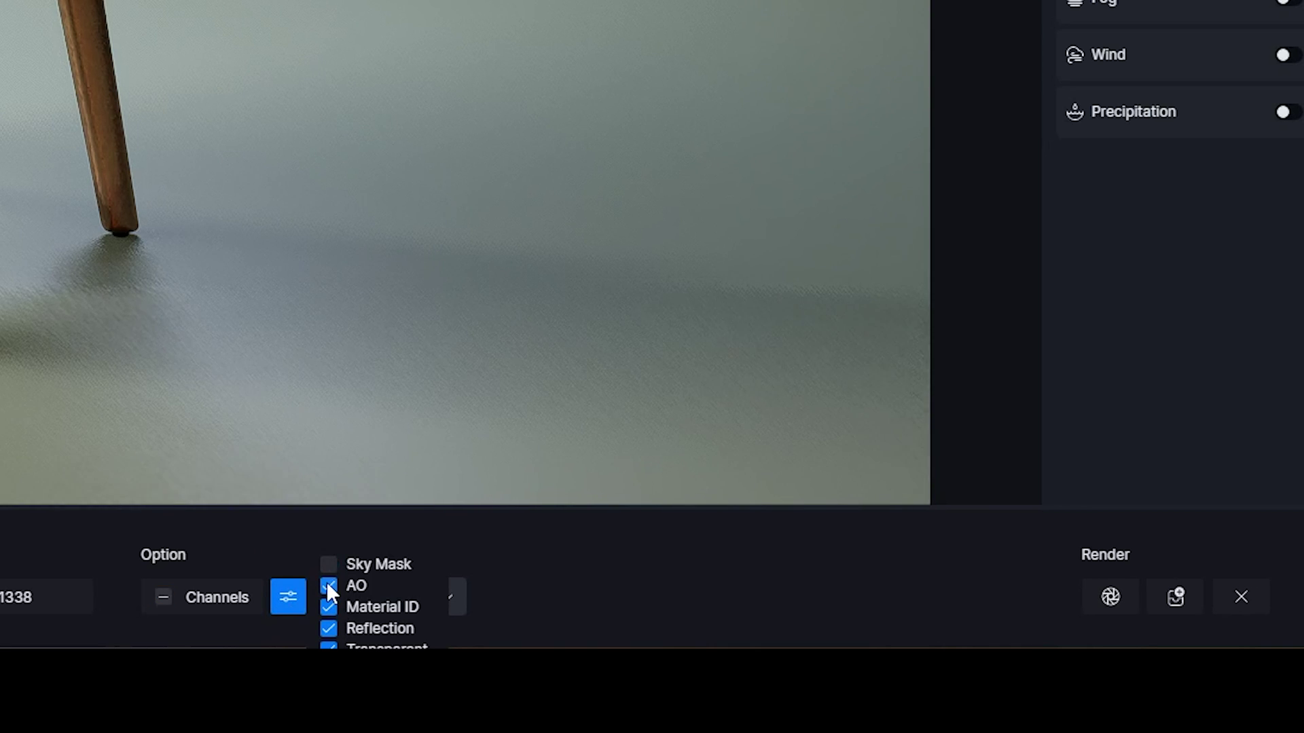
{"action": "left_click", "coordinate": [643, 573]}
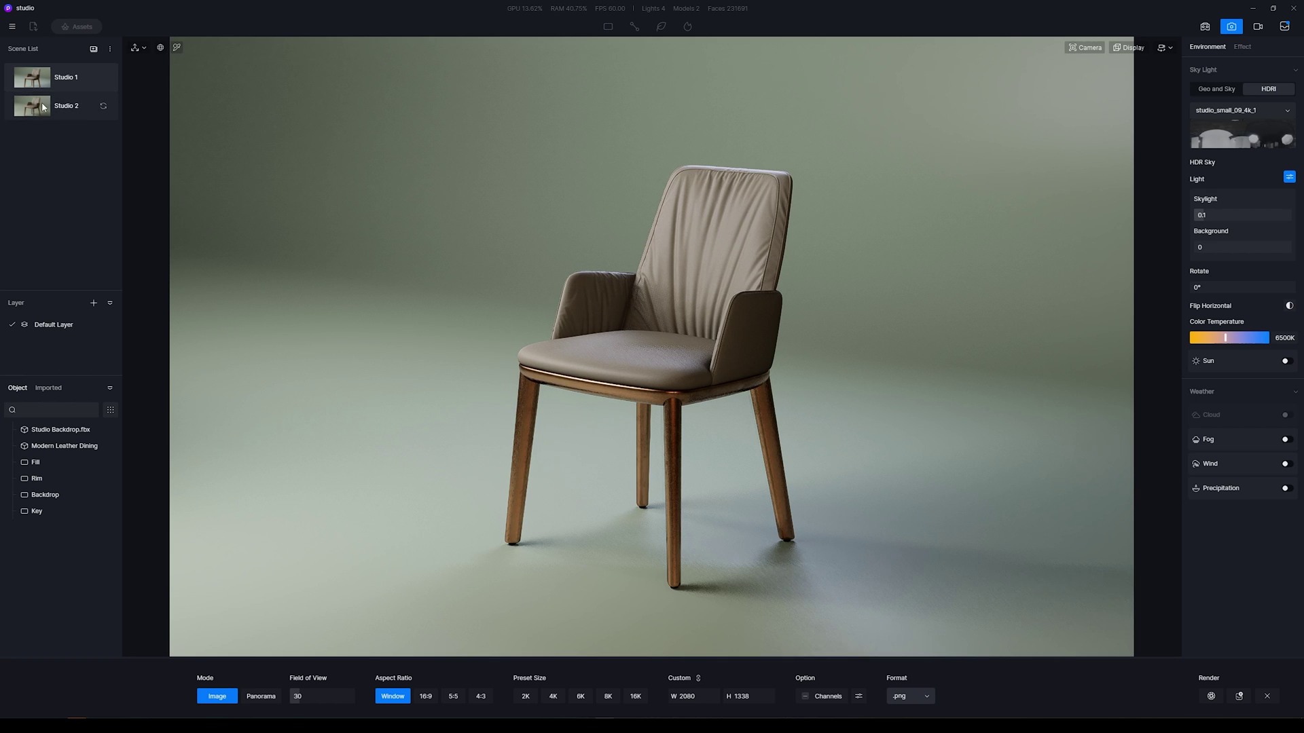
{"action": "left_click", "coordinate": [55, 109]}
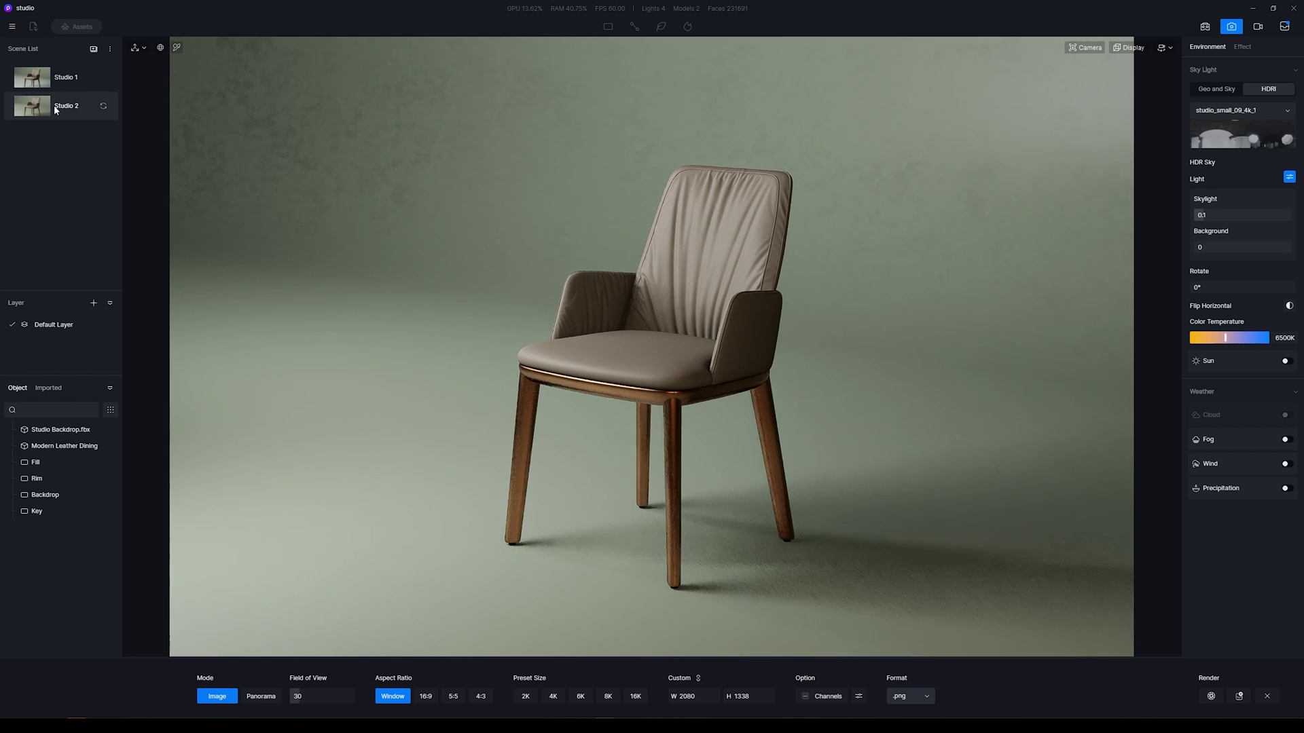
{"action": "left_click", "coordinate": [859, 698]}
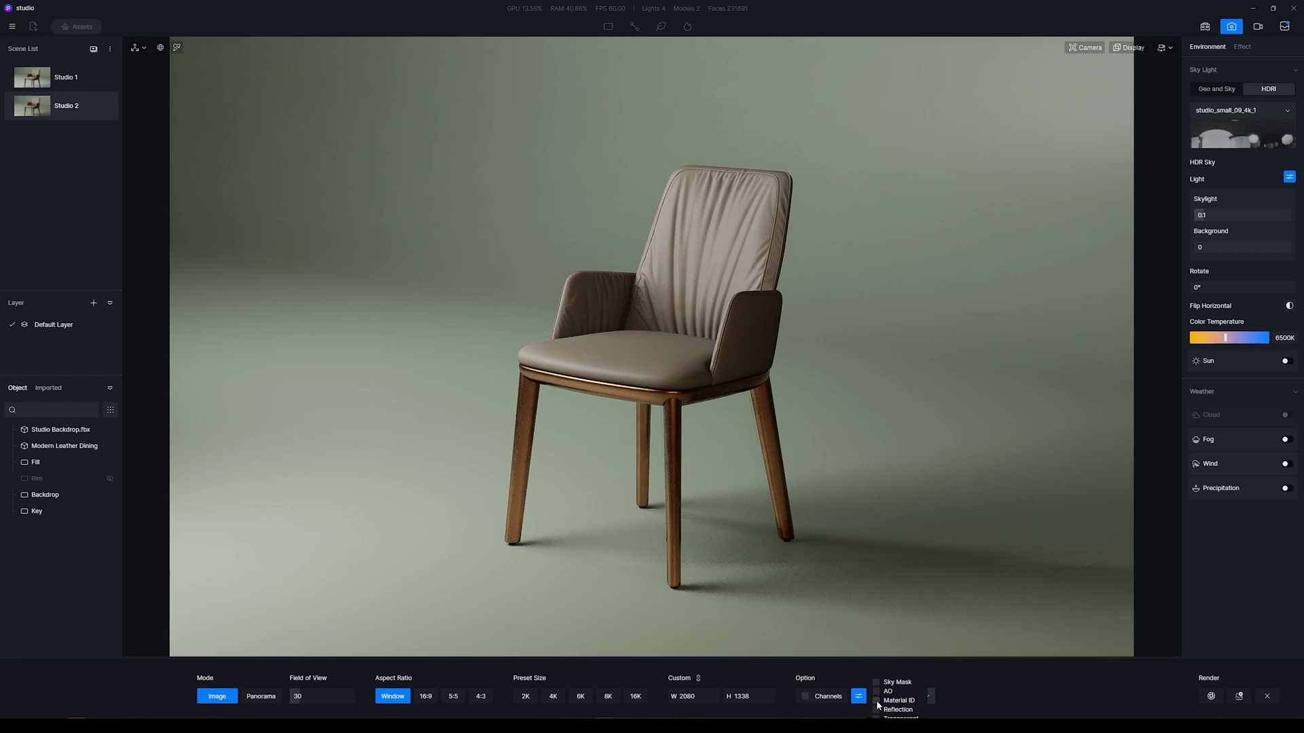
{"action": "left_click", "coordinate": [1000, 695]}
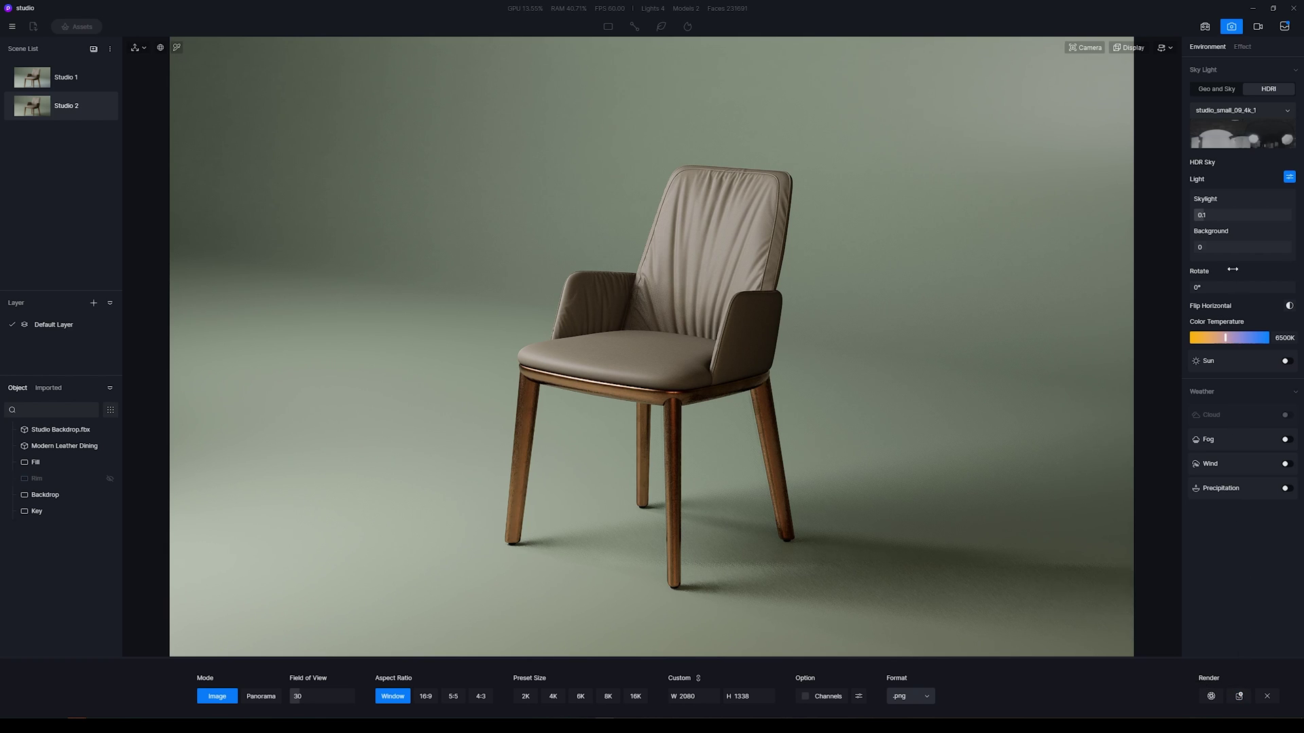
{"action": "left_click", "coordinate": [1288, 26]}
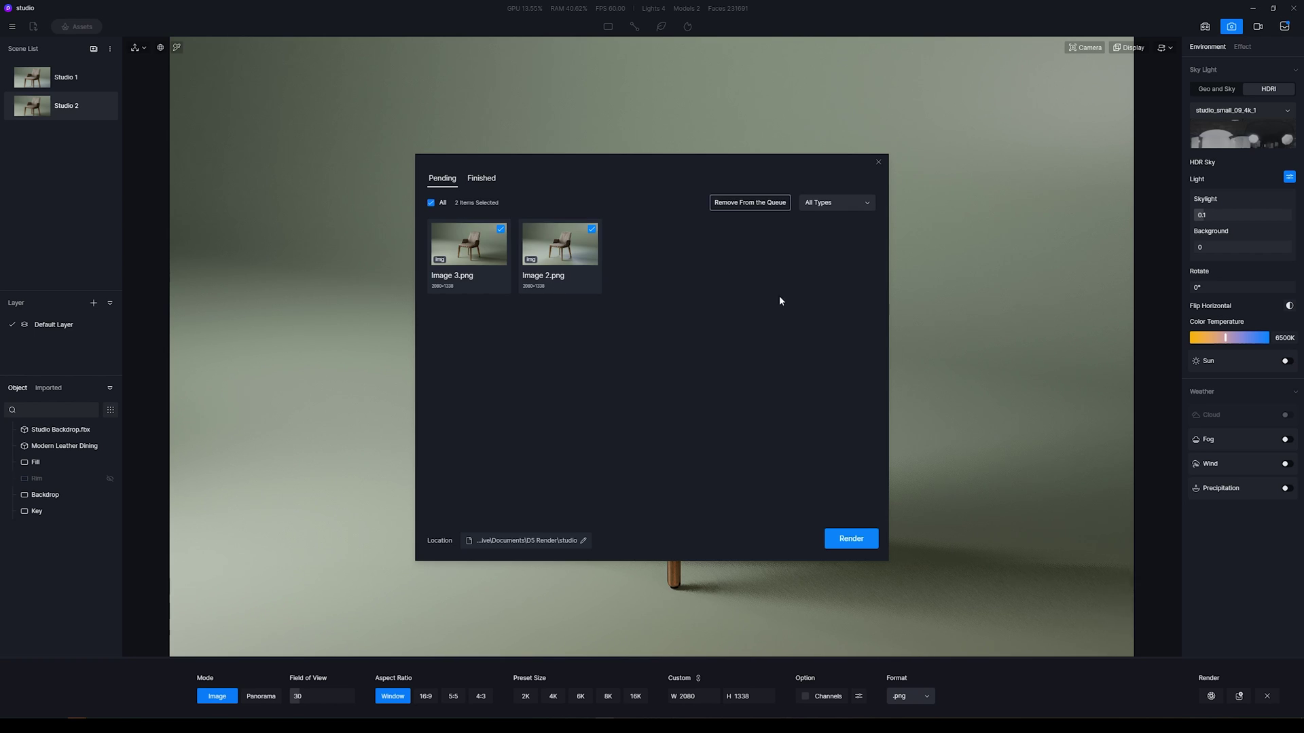
{"action": "left_click", "coordinate": [862, 544]}
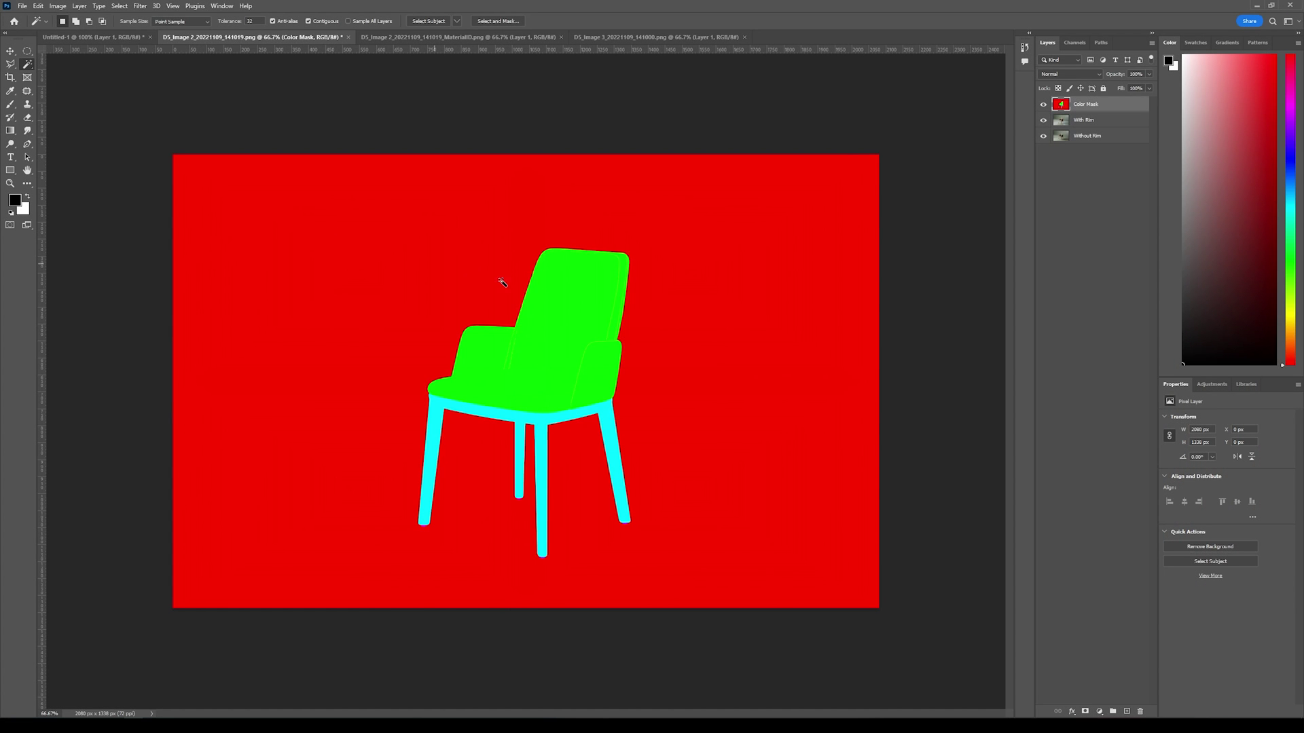
Step: Select the green and cyan chair areas on Color Mask, hide it, and mask With Rim with them
{"action": "left_click", "coordinate": [556, 306]}
{"action": "left_click", "coordinate": [542, 426], "text": "shift"}
{"action": "left_click", "coordinate": [513, 352], "text": "shift"}
{"action": "scroll", "coordinate": [516, 348], "scroll_direction": "up", "scroll_amount": 5, "text": "alt"}
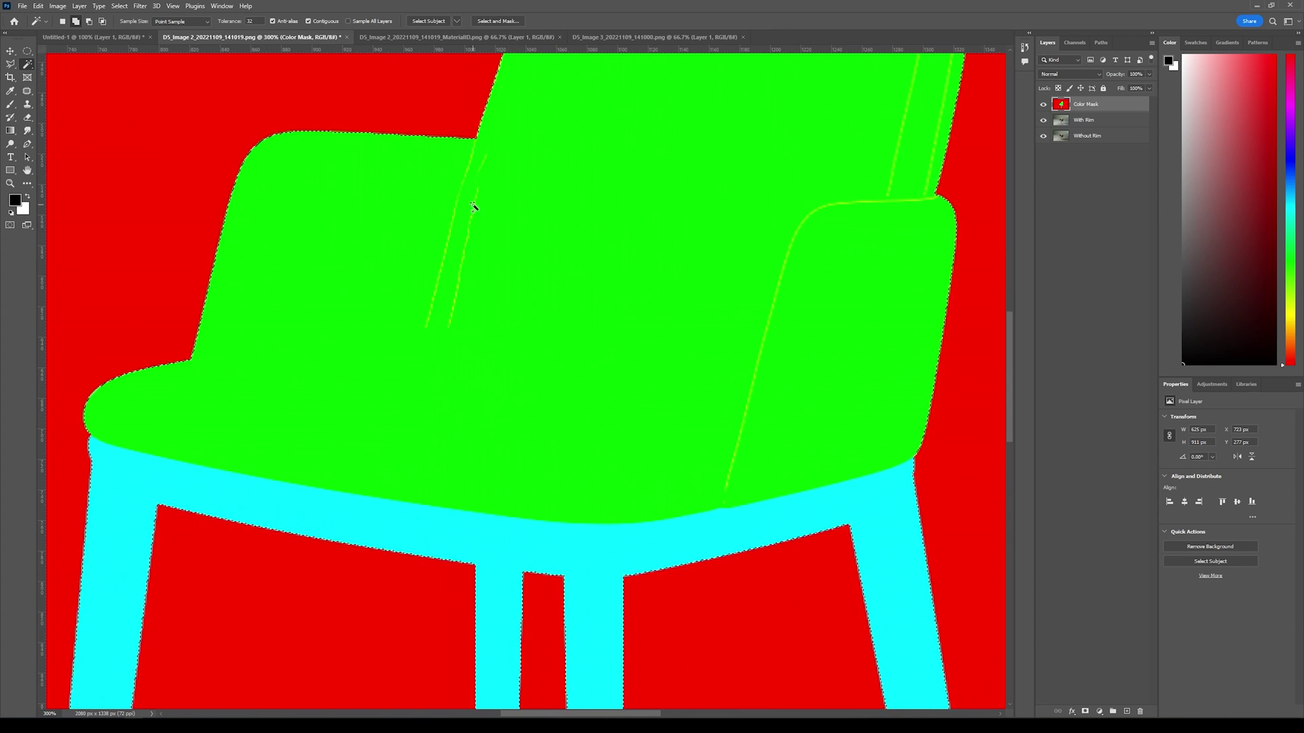
{"action": "scroll", "coordinate": [611, 205], "scroll_direction": "down", "scroll_amount": 5, "text": "alt"}
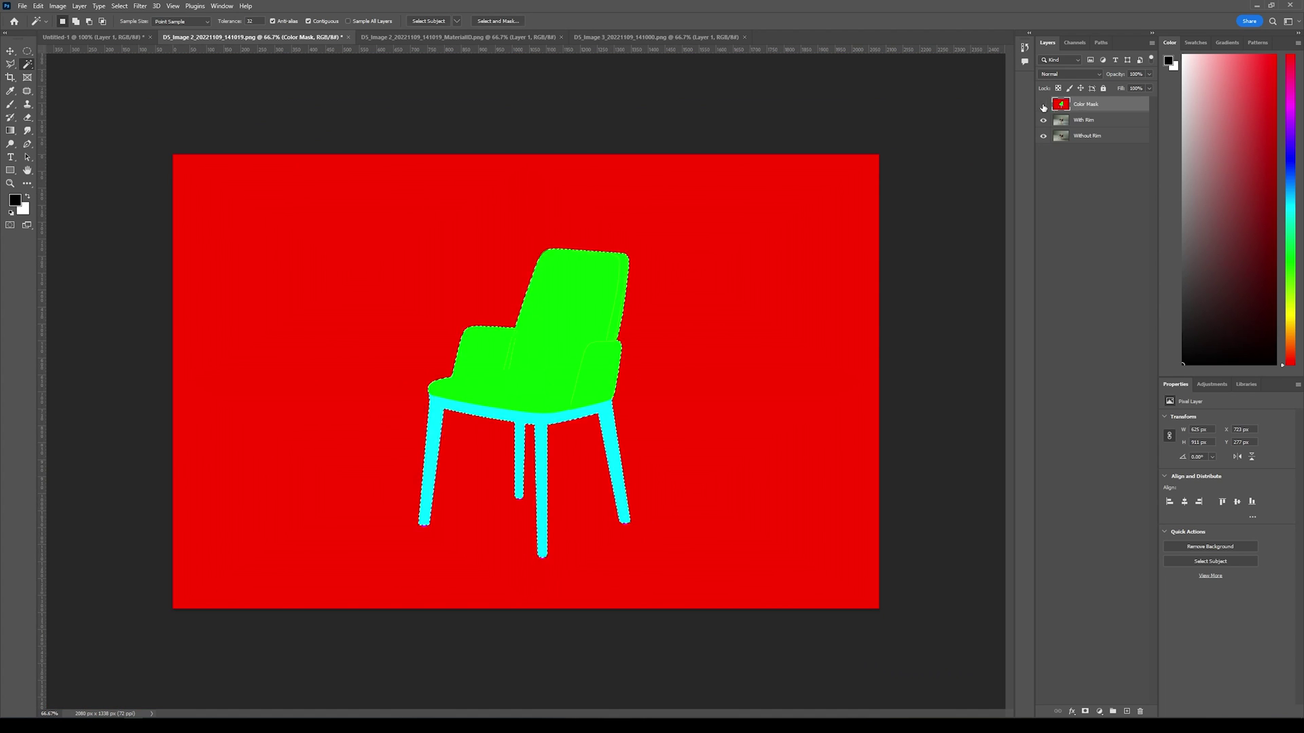
{"action": "left_click", "coordinate": [1044, 103]}
{"action": "left_click", "coordinate": [1086, 120]}
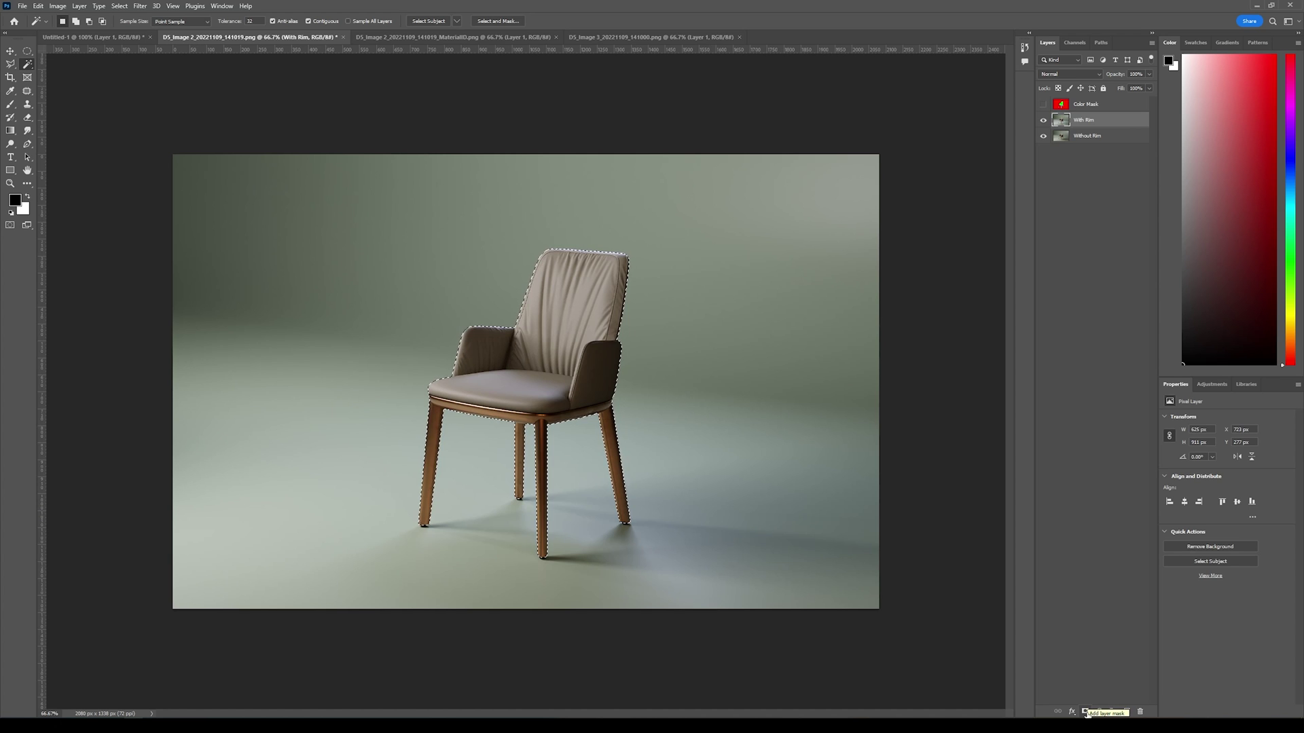
{"action": "left_click", "coordinate": [680, 494]}
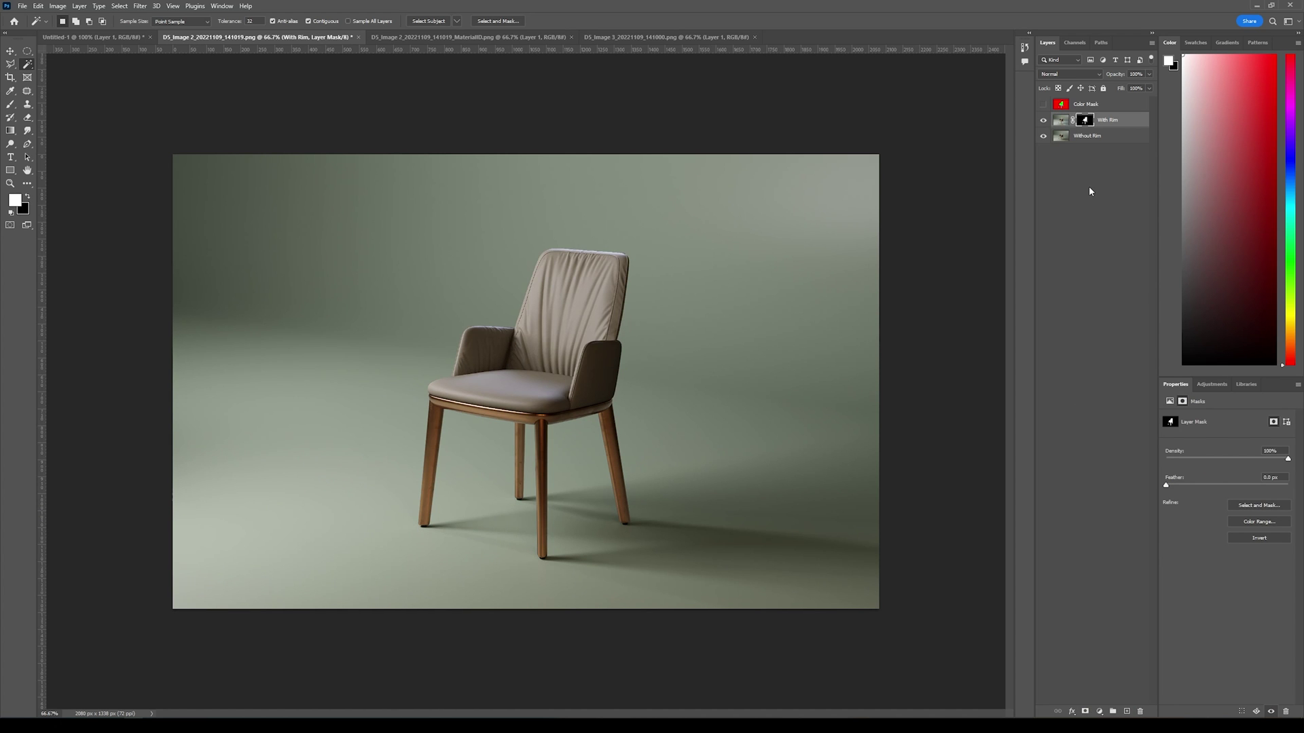